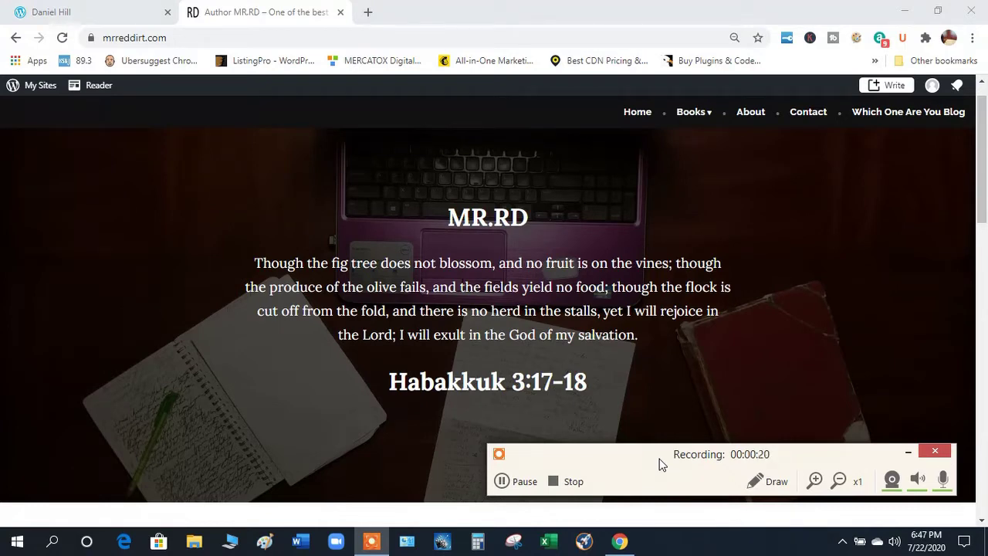
Step: Open the Books page of the mrreddirt.com author site and look through its book listings
click(690, 115)
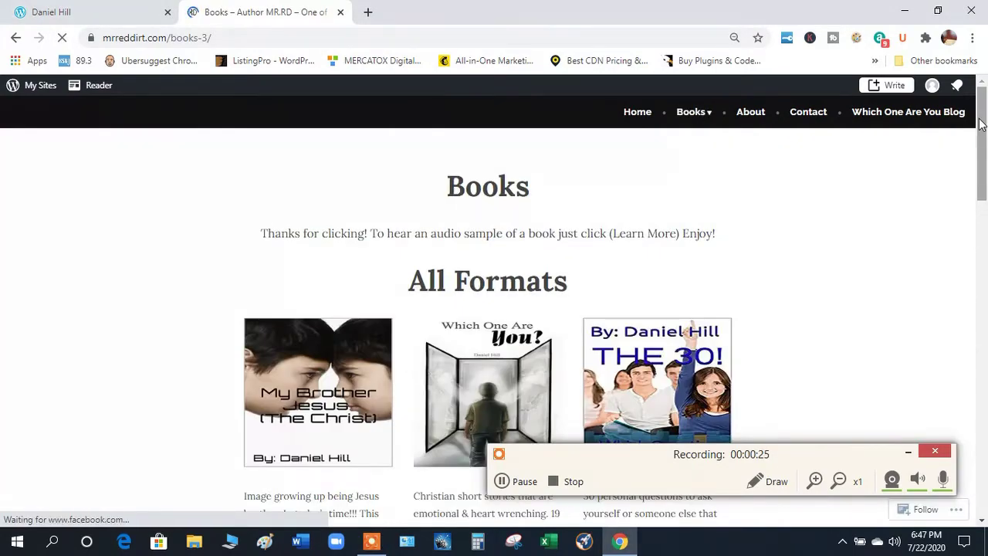
scroll(984, 161, down, 2)
drag(984, 161, 985, 123)
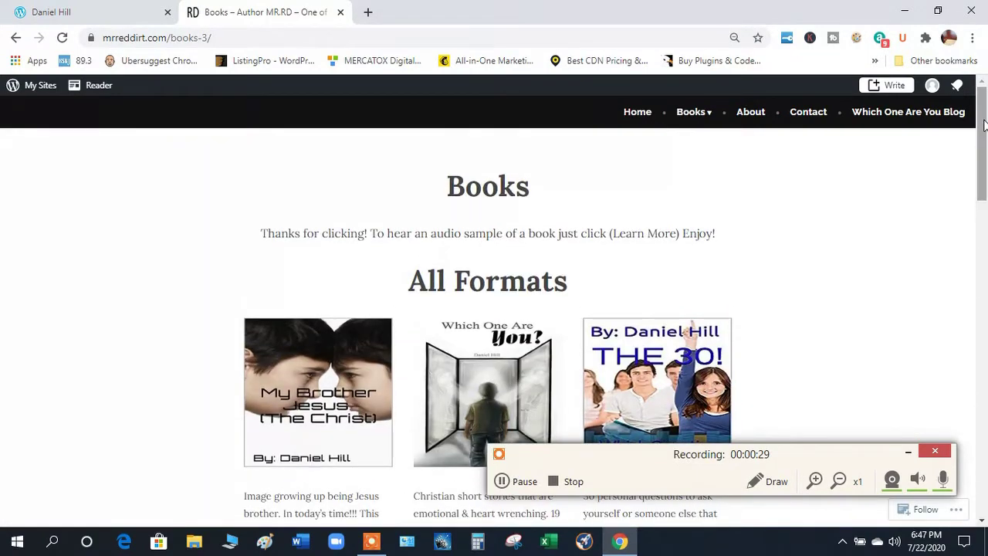
Step: Examine the book covers, link buttons and welcome text on the homepage of the sample WordPress author site
click(135, 10)
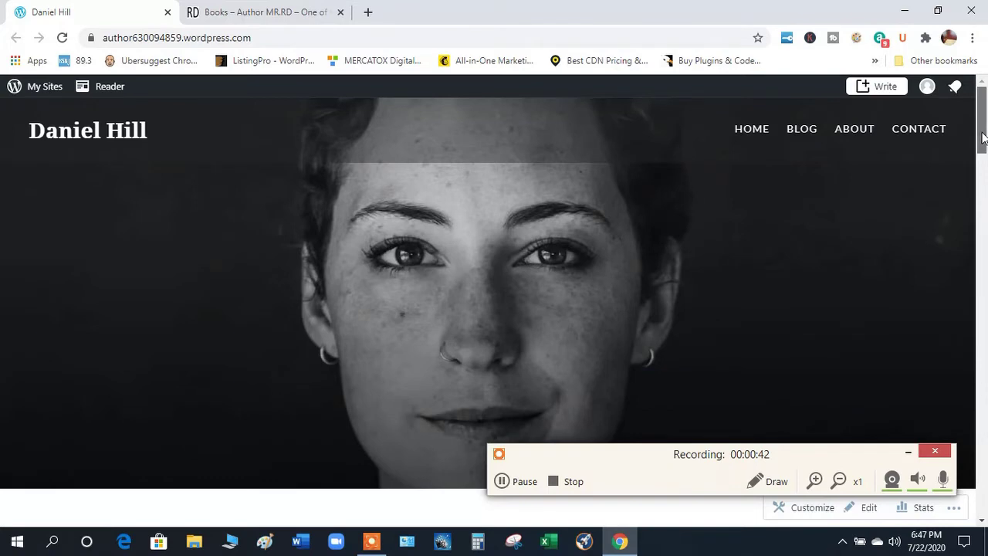
drag(985, 131, 983, 227)
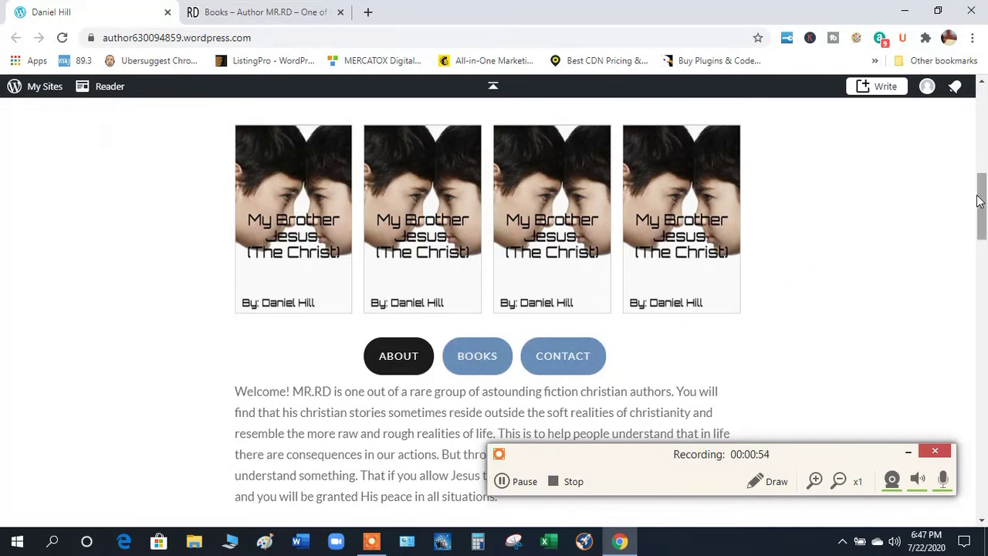
scroll(982, 205, down, 1)
scroll(983, 204, up, 1)
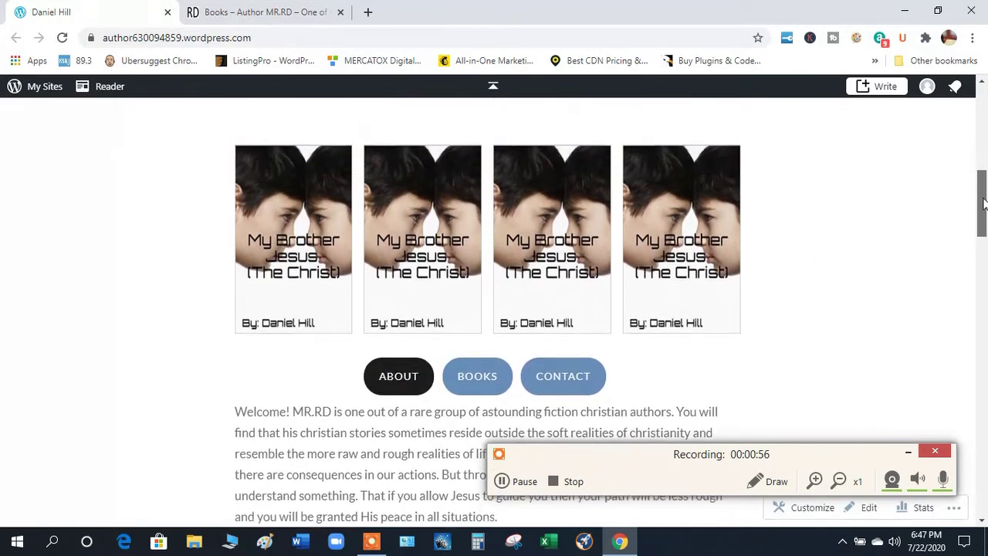
drag(983, 202, 983, 199)
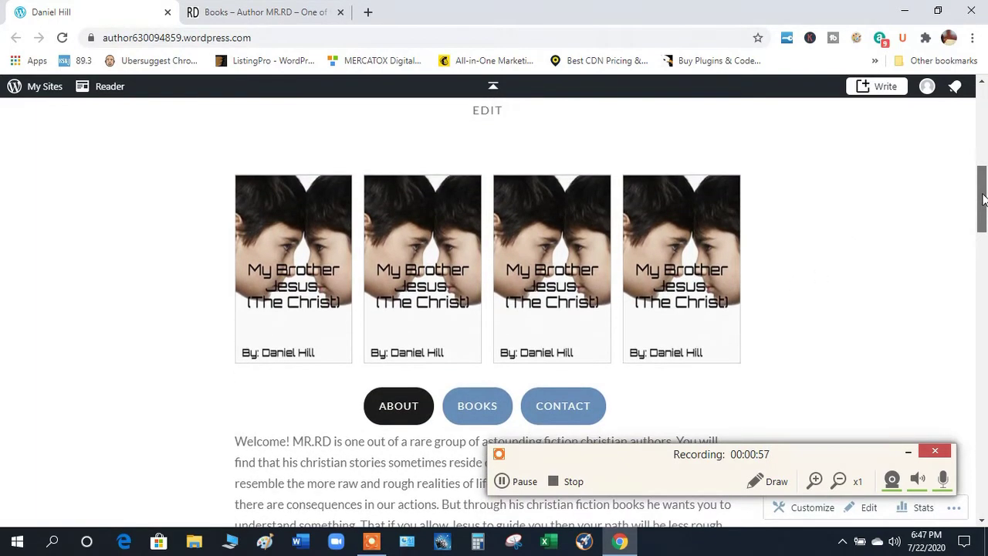
click(524, 481)
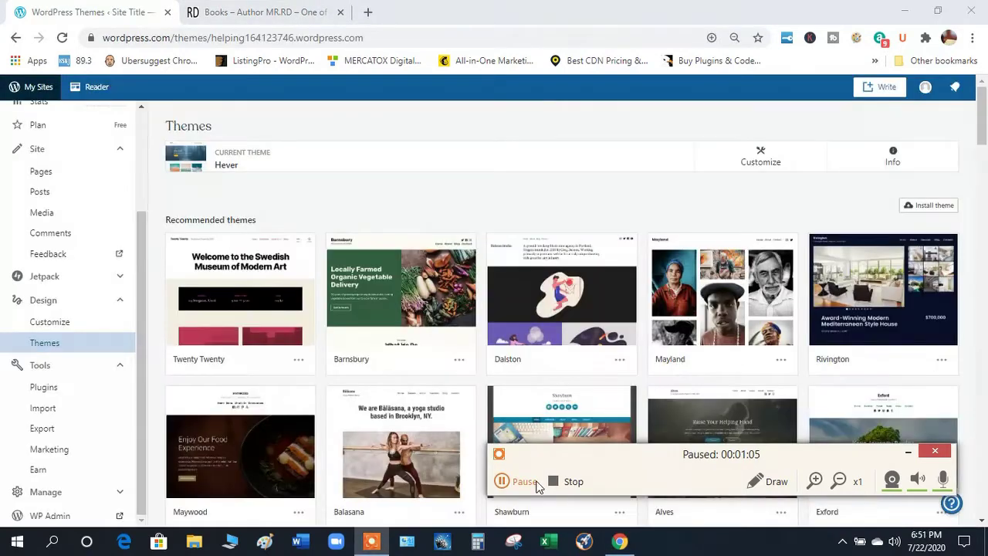
Step: Filter the WordPress theme catalogue to free themes with the Responsive Layout feature
click(536, 483)
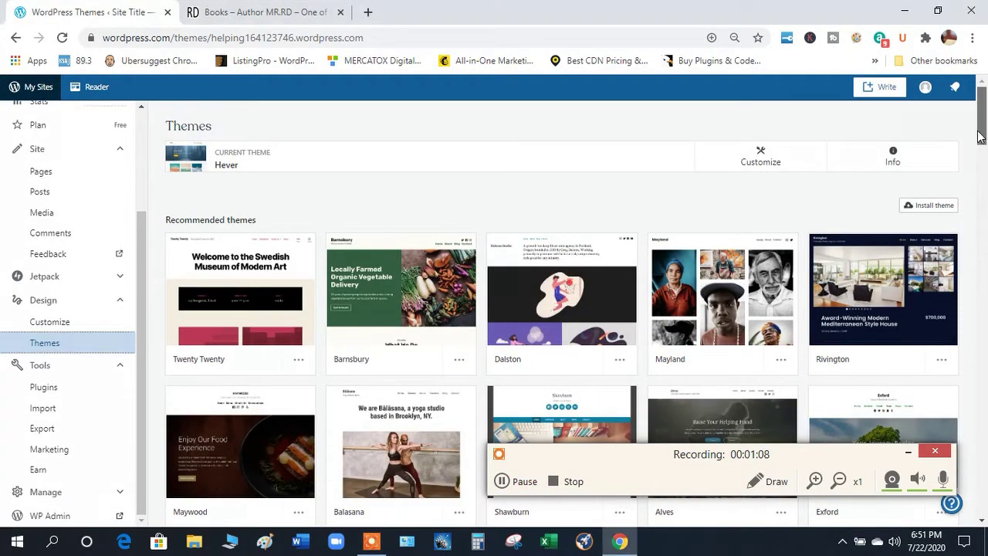
scroll(980, 155, down, 2)
drag(983, 155, 982, 239)
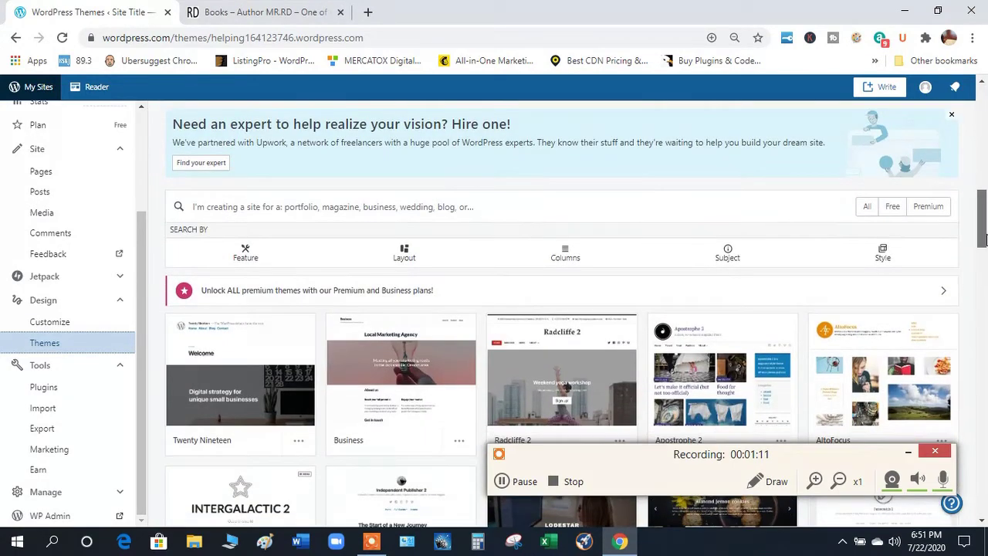
click(894, 209)
click(834, 228)
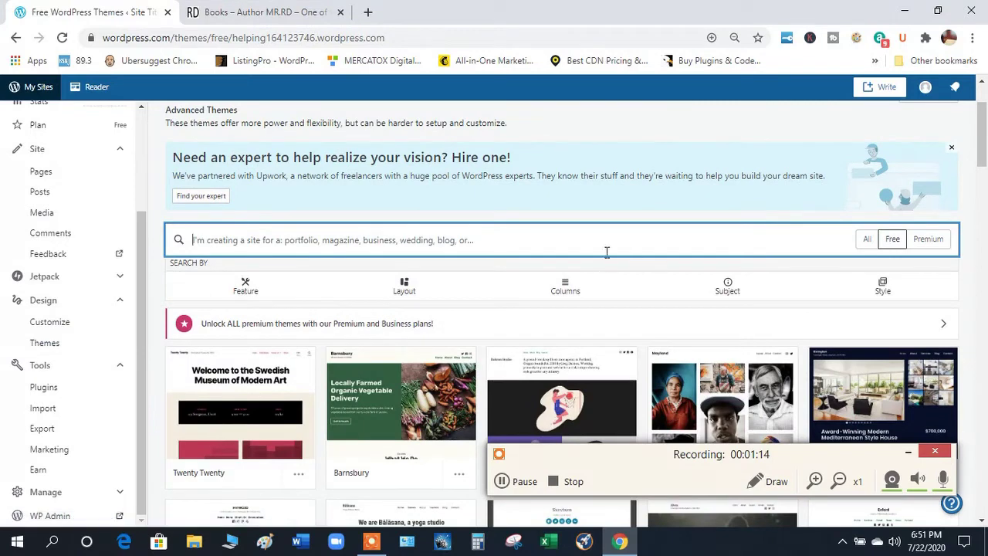
text(resp)
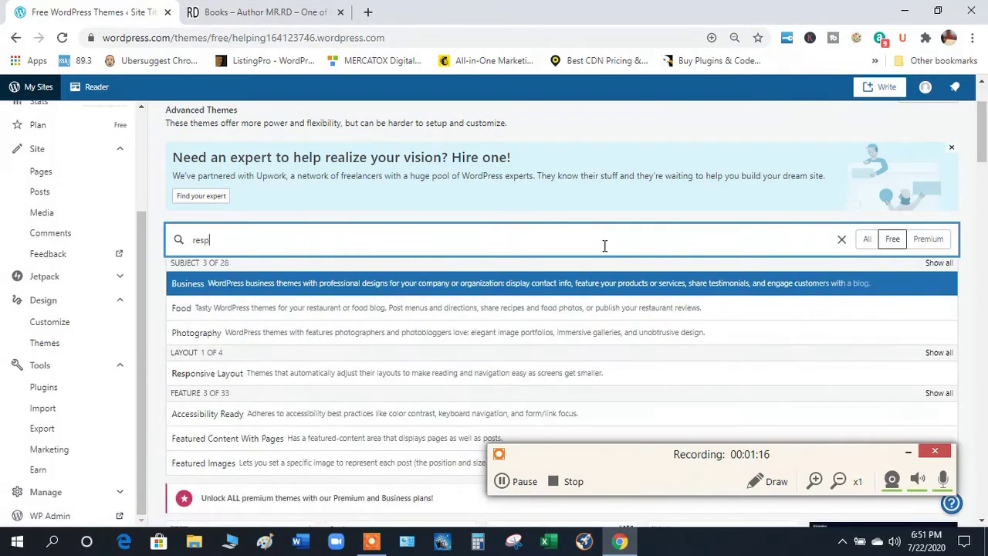
text(onsi)
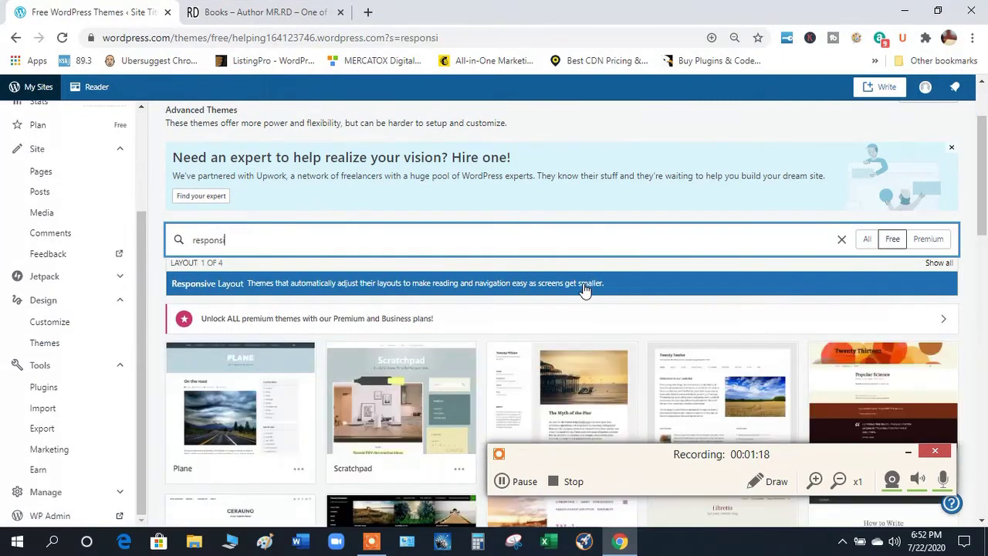
click(584, 285)
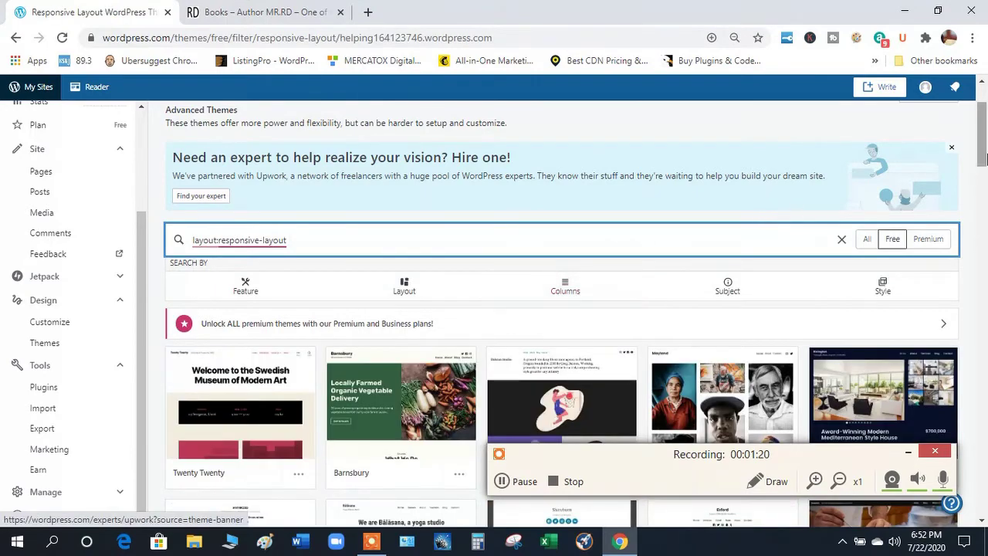
Step: Find the Dyad 2 theme among the filtered themes and activate it on the site
drag(986, 144, 985, 177)
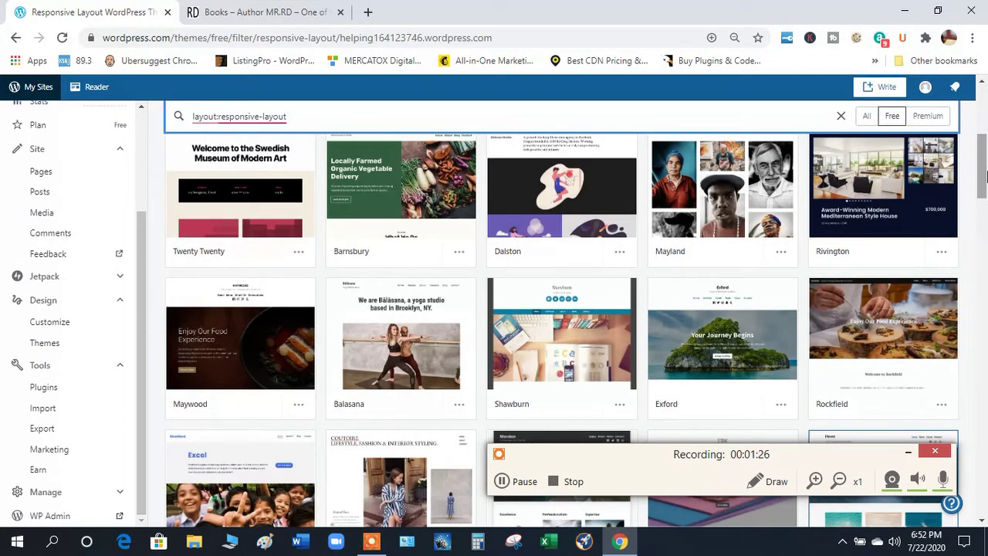
drag(986, 176, 985, 180)
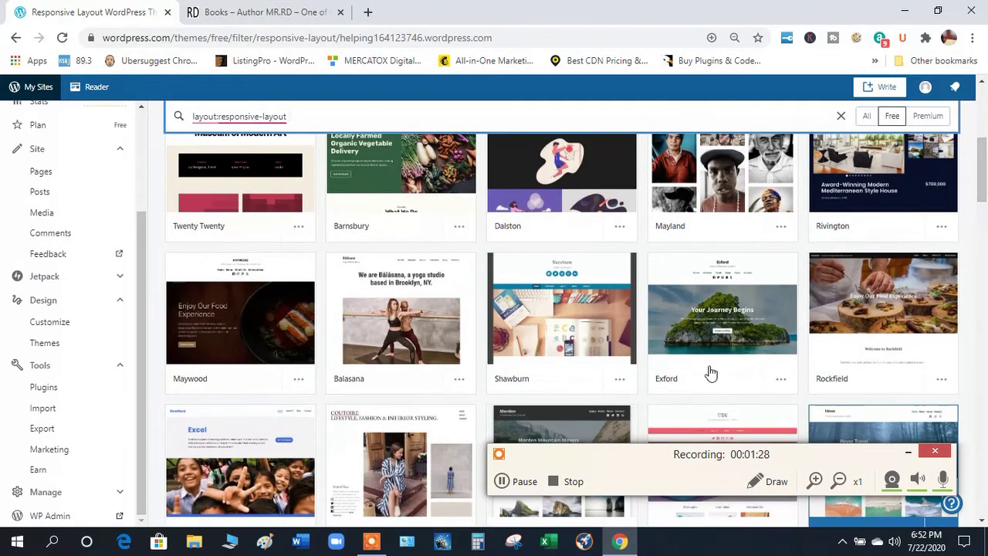
click(517, 484)
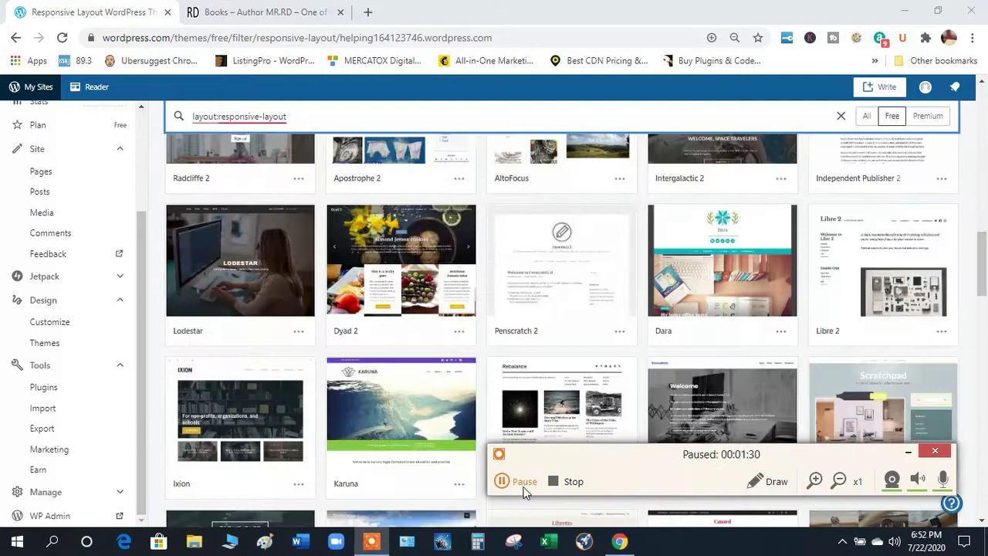
click(524, 484)
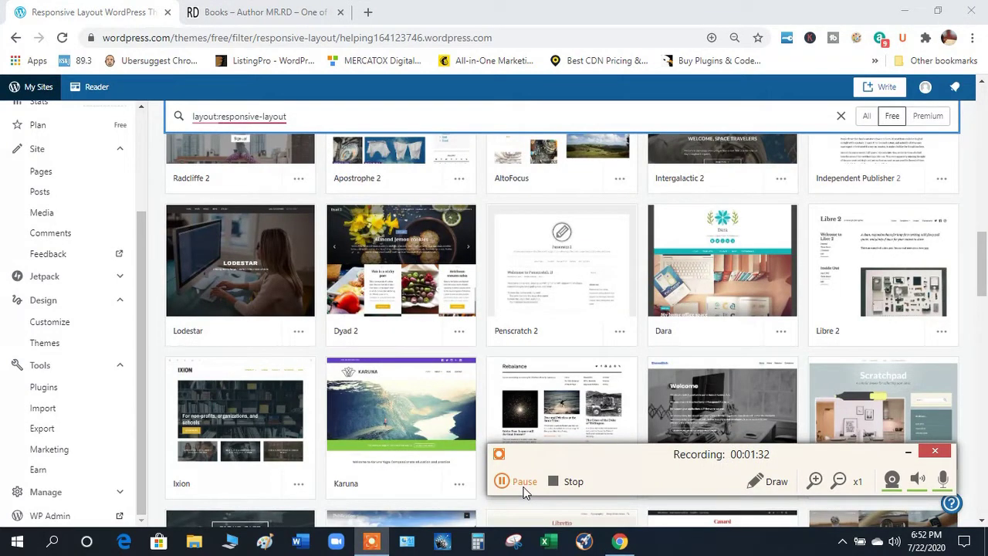
click(436, 272)
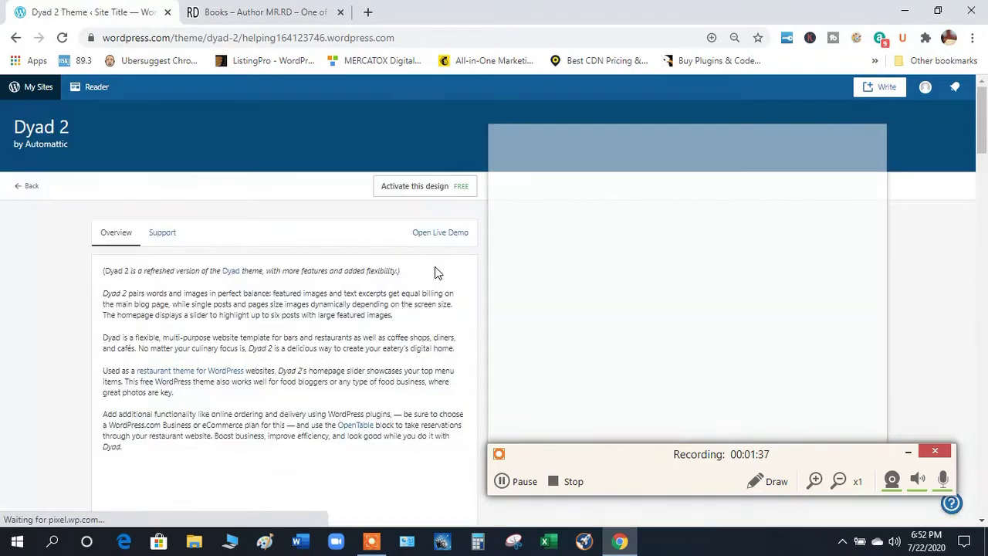
click(460, 194)
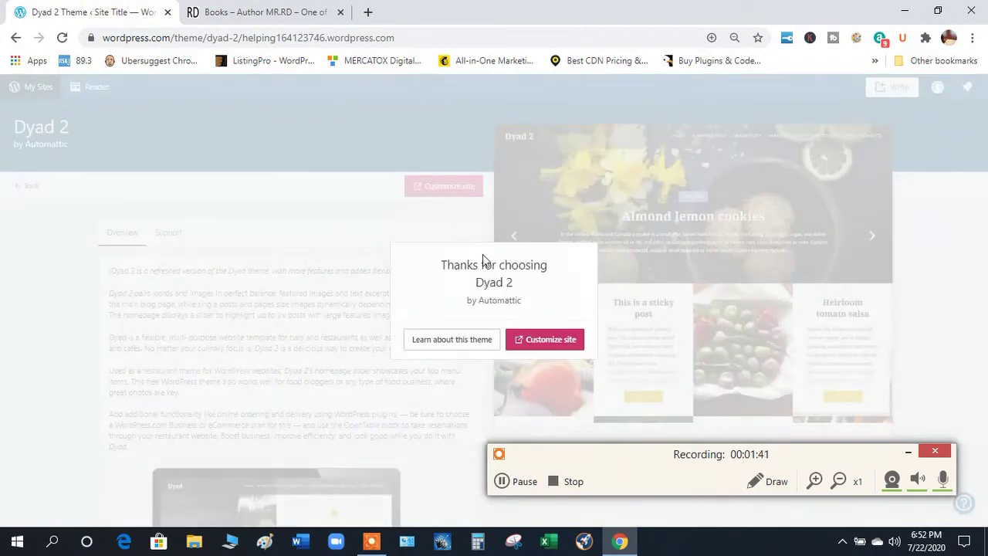
Step: Start customizing the site and choose the black-and-white portrait of a woman from the media library as header image
click(550, 345)
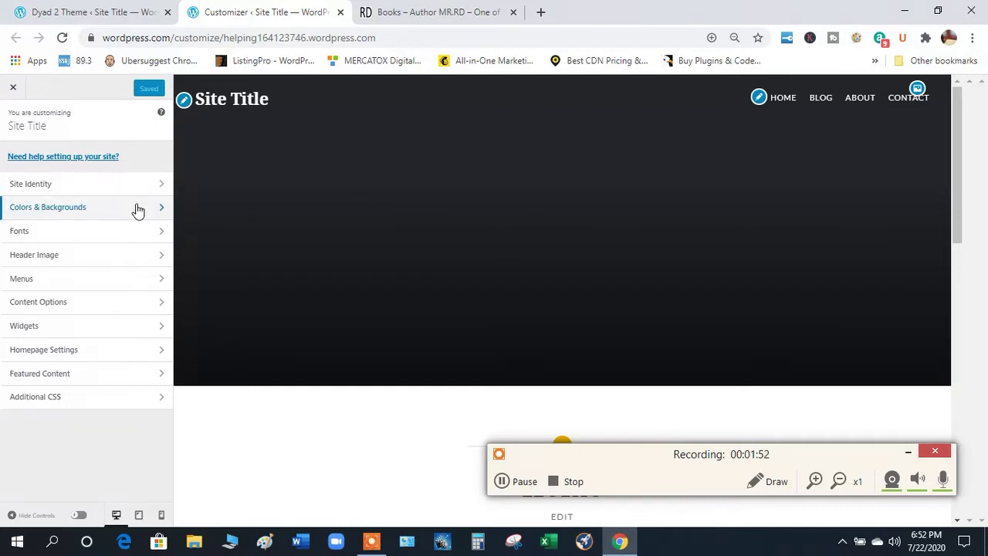
click(141, 254)
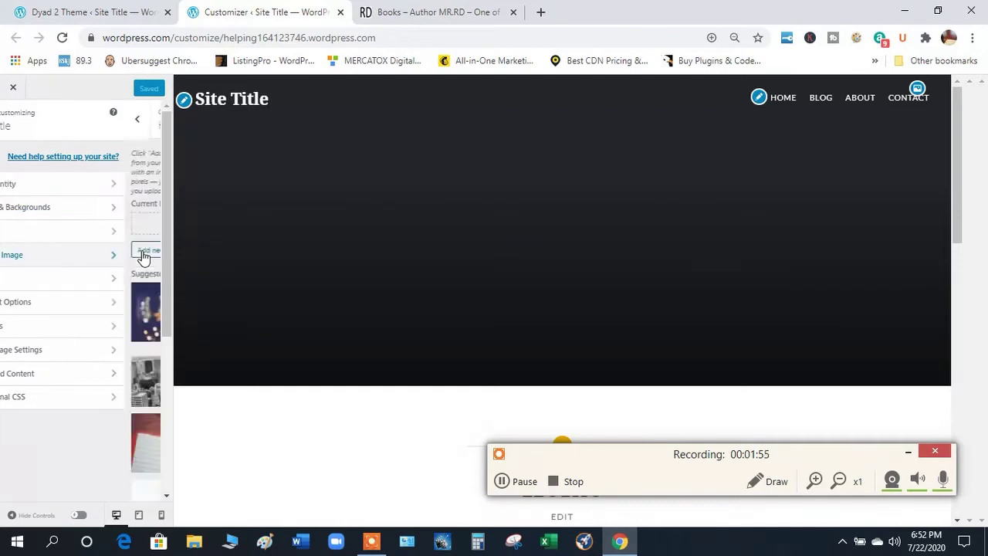
click(35, 253)
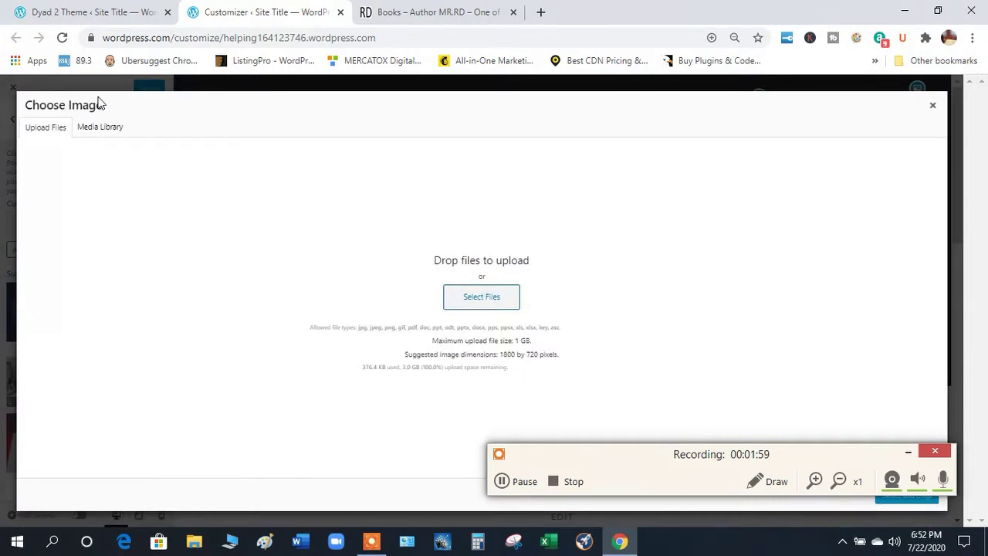
click(101, 128)
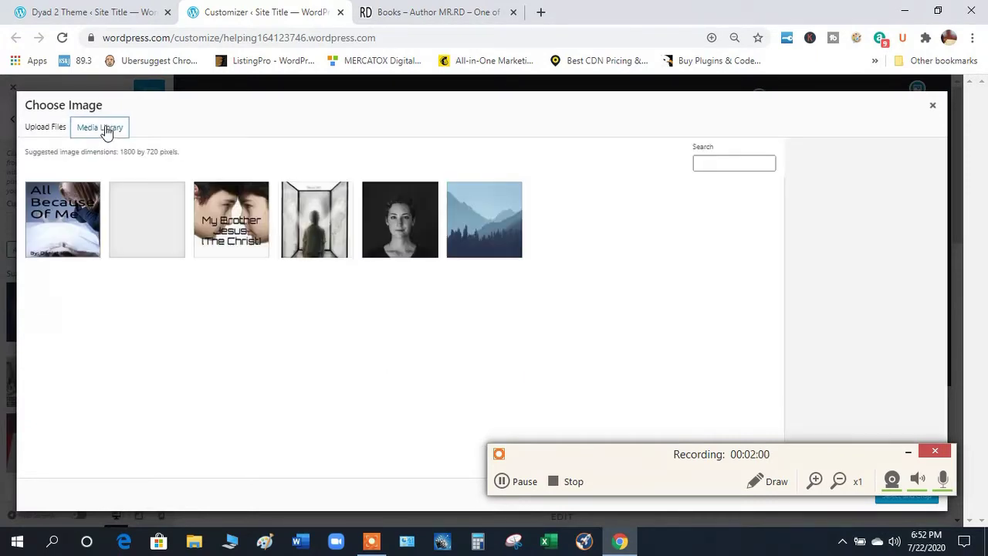
click(390, 225)
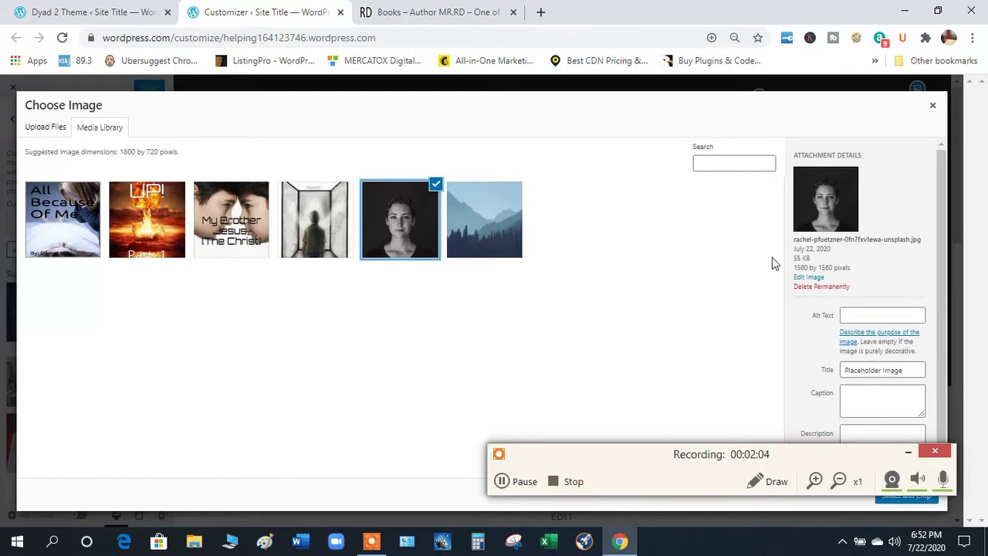
drag(787, 453, 609, 440)
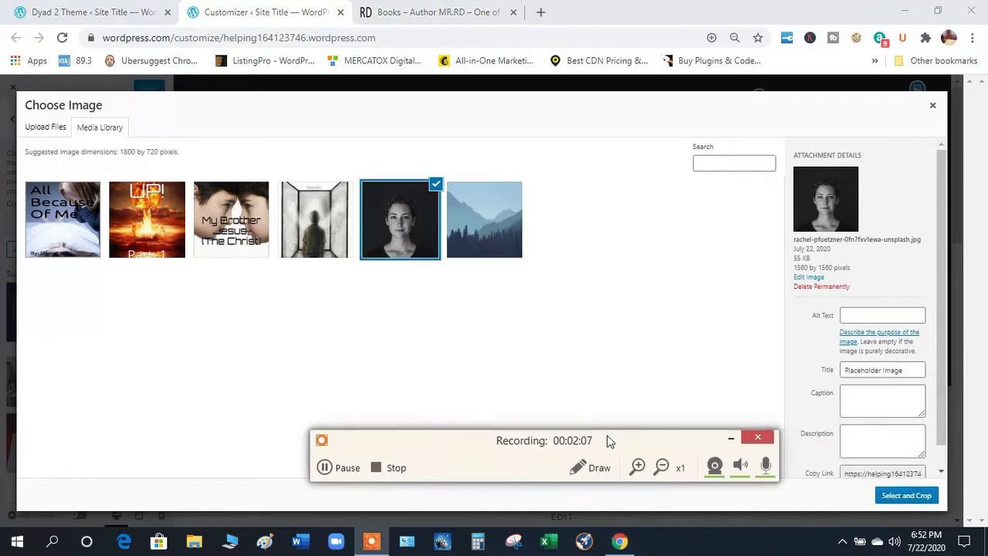
click(903, 494)
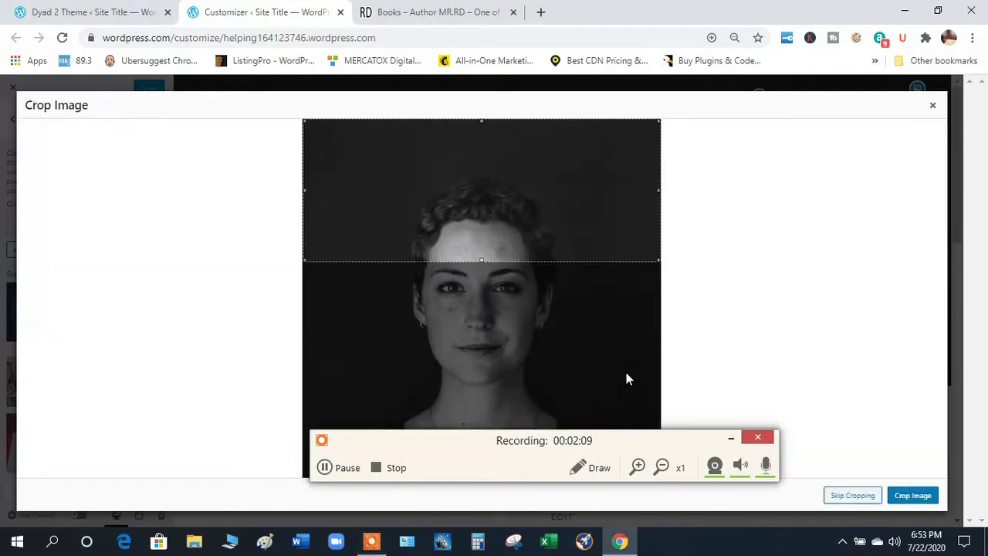
Step: Crop the header portrait to the band from the hairline to the chin and save the header change
drag(531, 238, 571, 359)
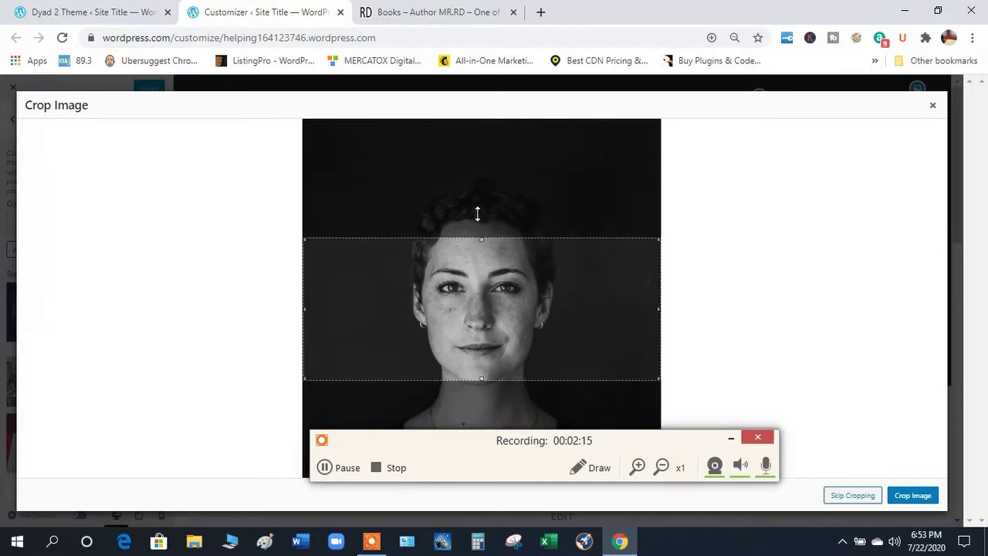
drag(502, 330, 505, 313)
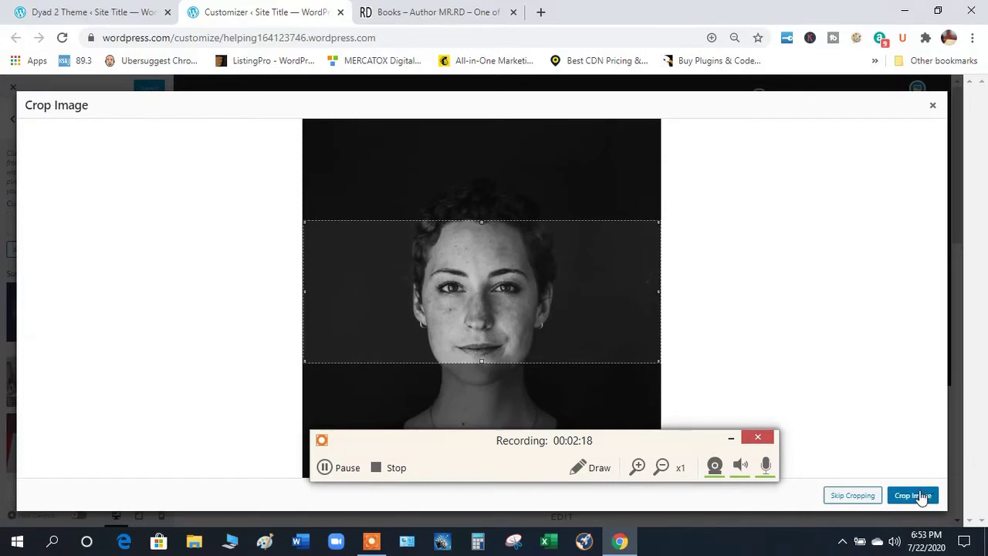
click(918, 496)
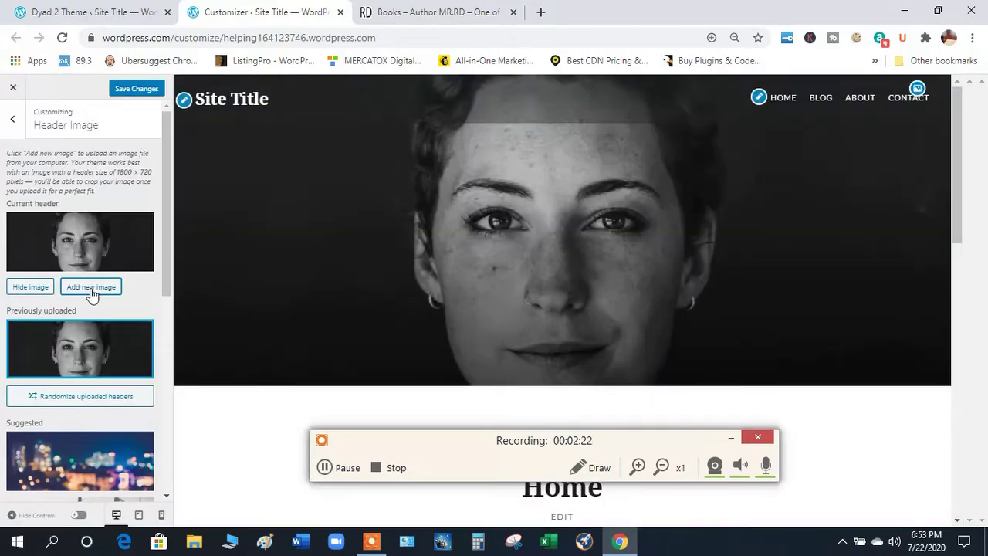
click(120, 92)
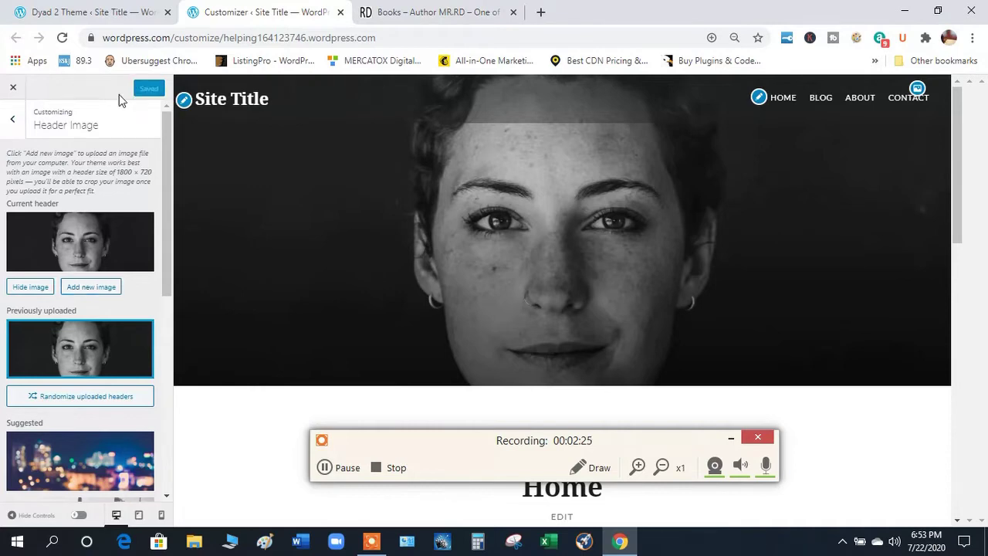
click(14, 124)
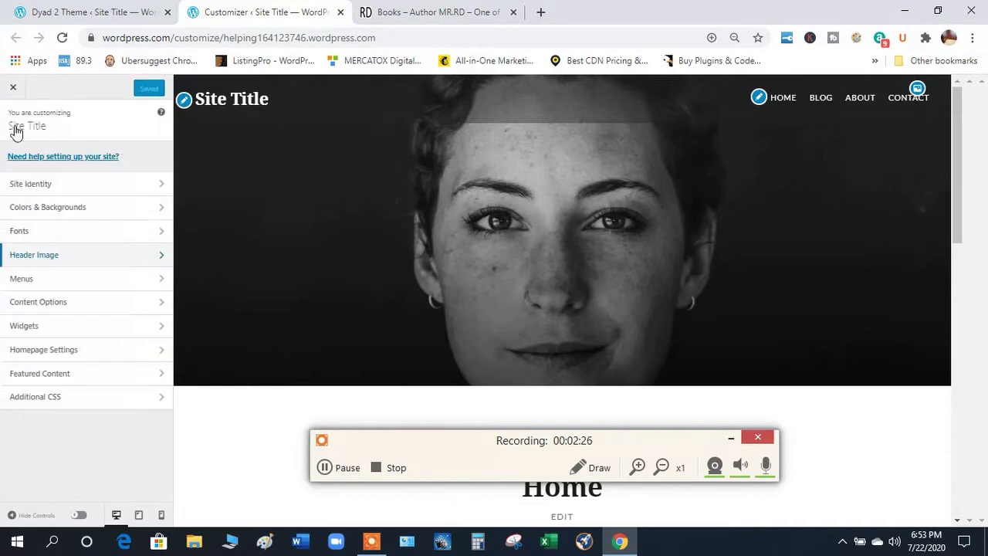
Step: Change the site title to MR.RD in the site identity settings and save it
click(111, 189)
drag(88, 266, 4, 274)
text(M)
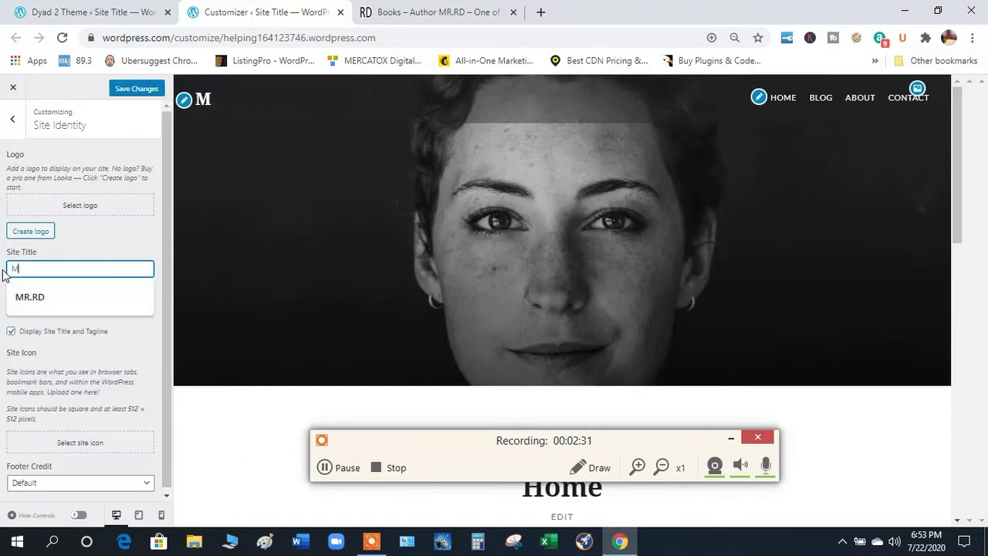
text(R.RD)
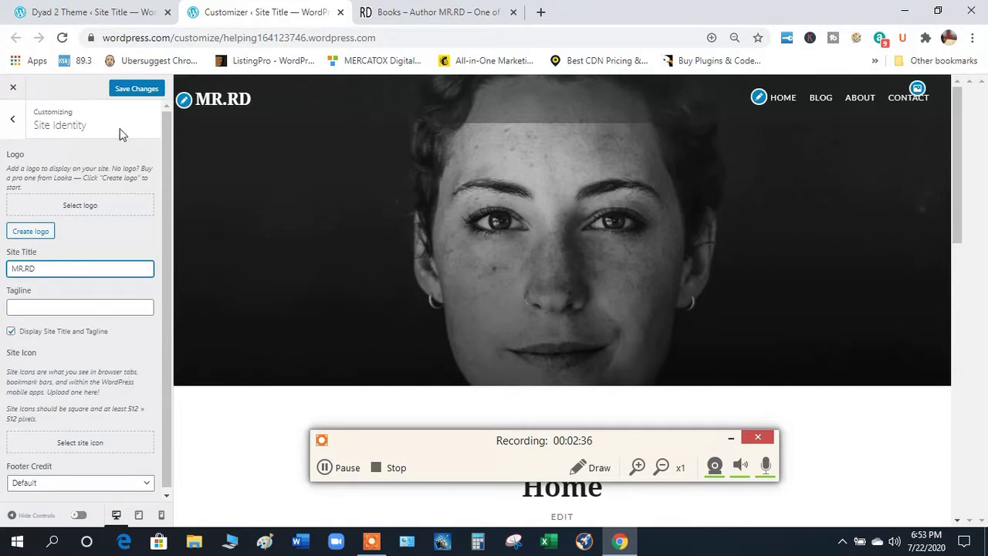
click(137, 91)
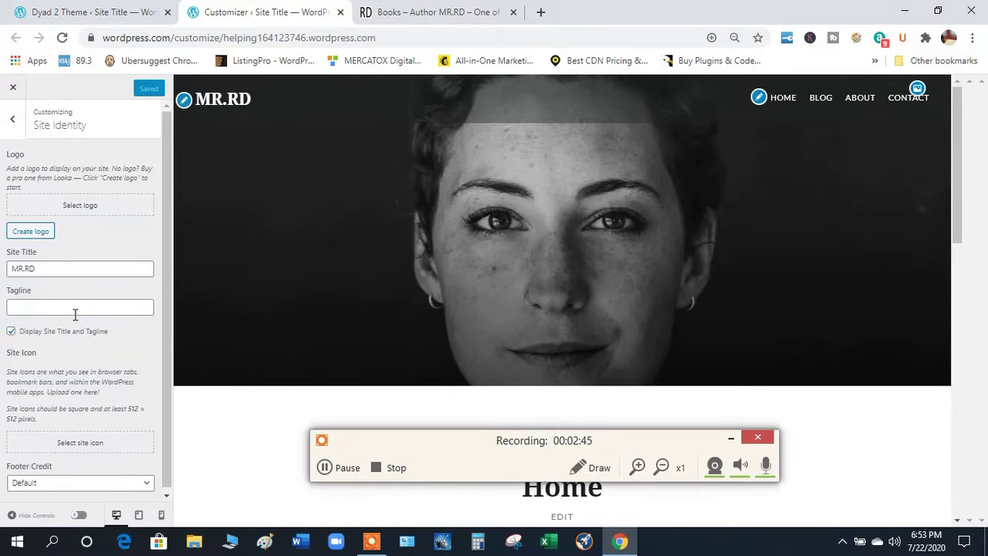
click(17, 124)
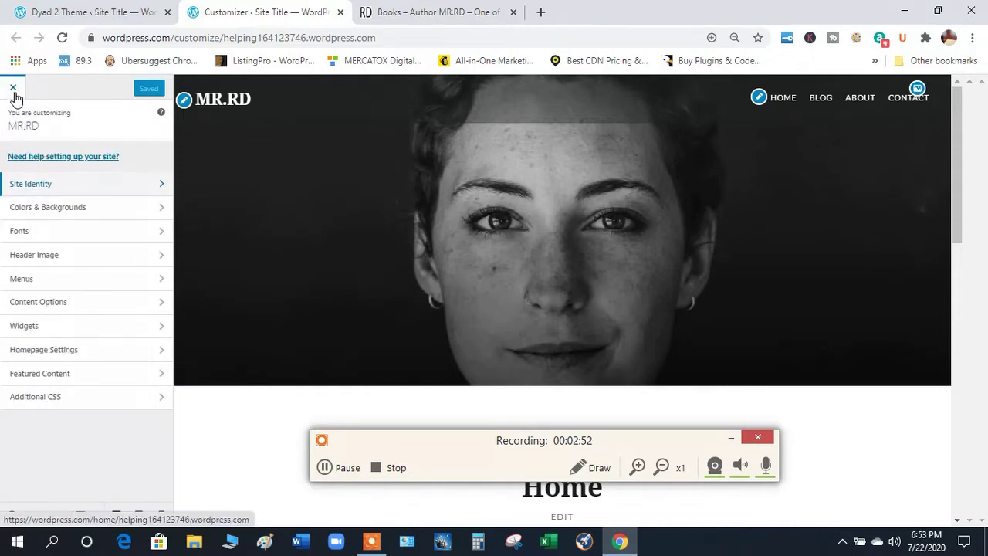
Step: Open the site's Home page for editing, retitle it My Books, update it and return to the page list
click(14, 91)
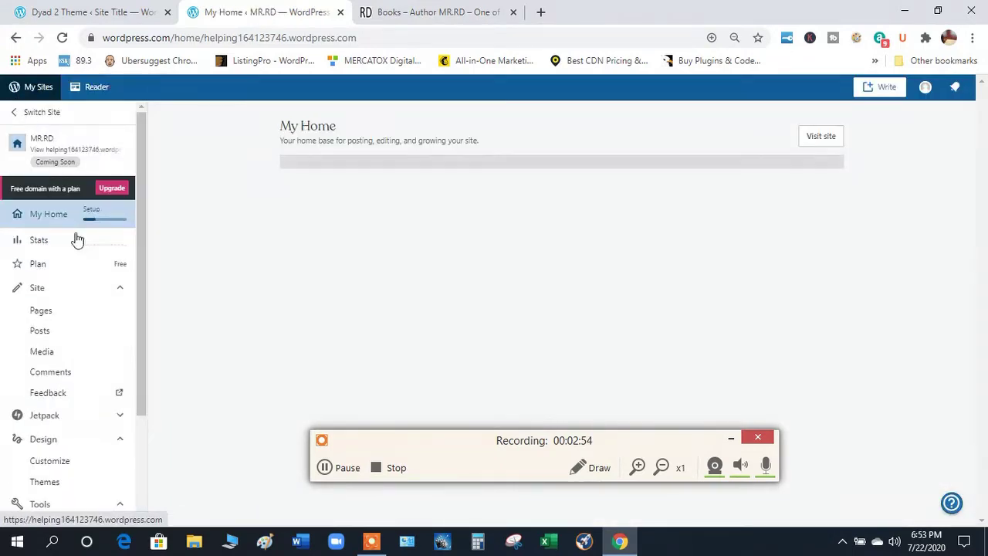
scroll(139, 305, down, 2)
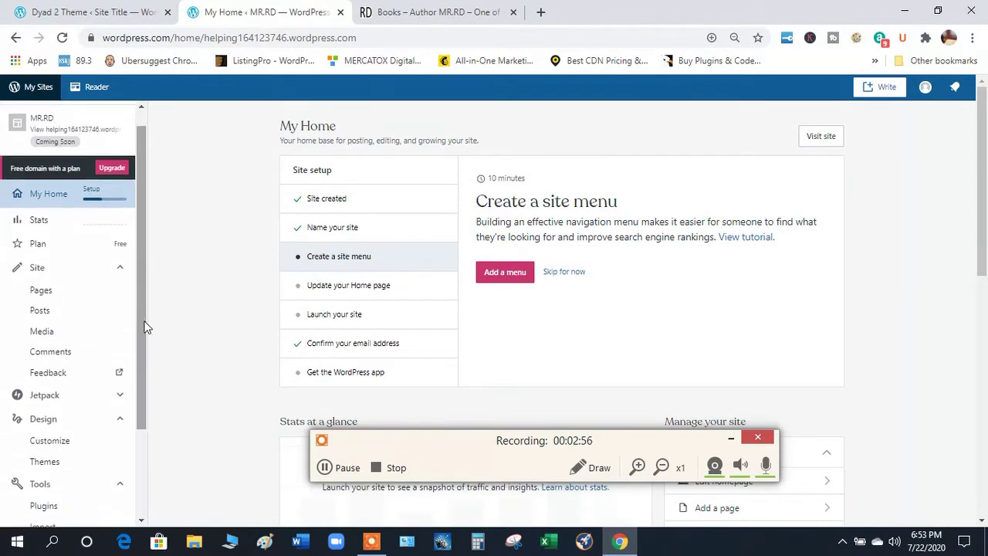
click(91, 297)
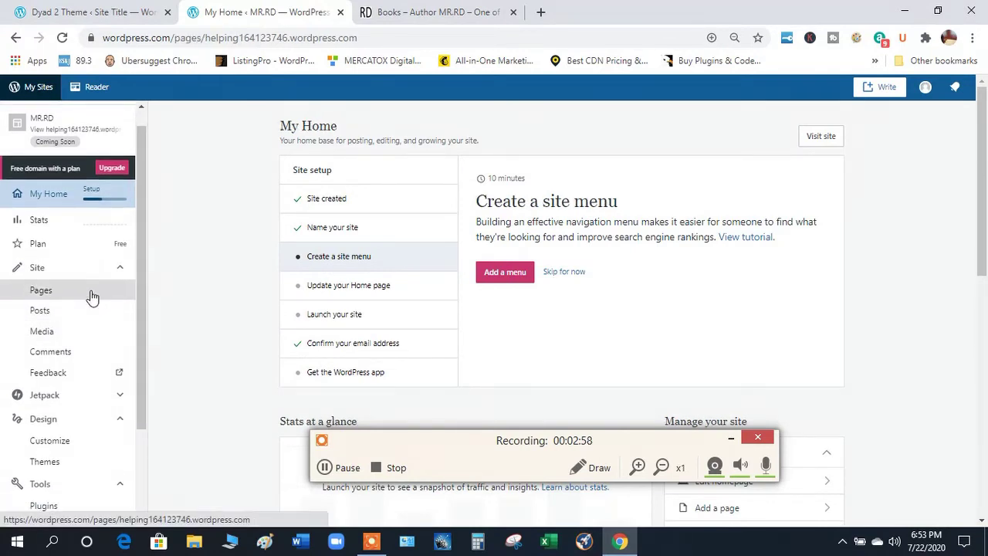
click(313, 348)
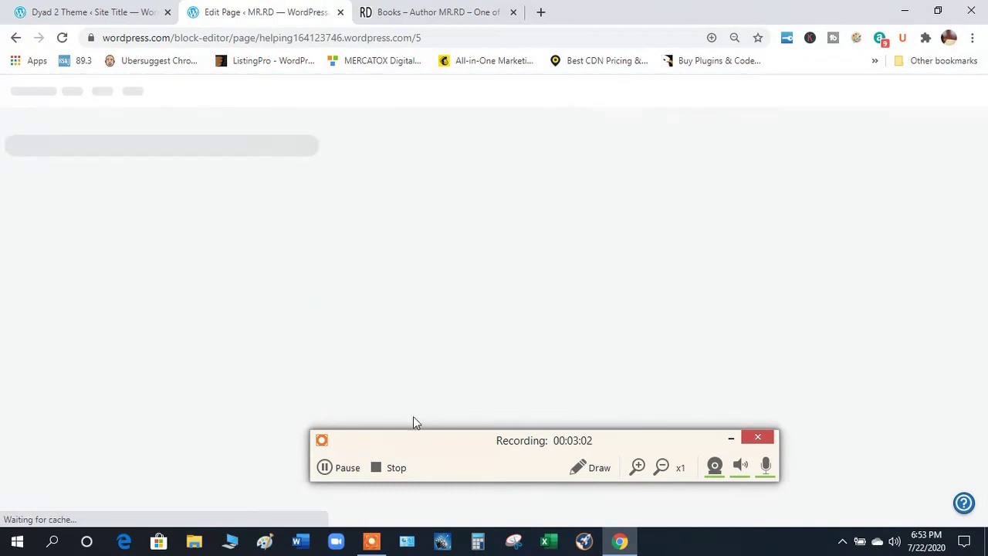
drag(624, 445, 680, 443)
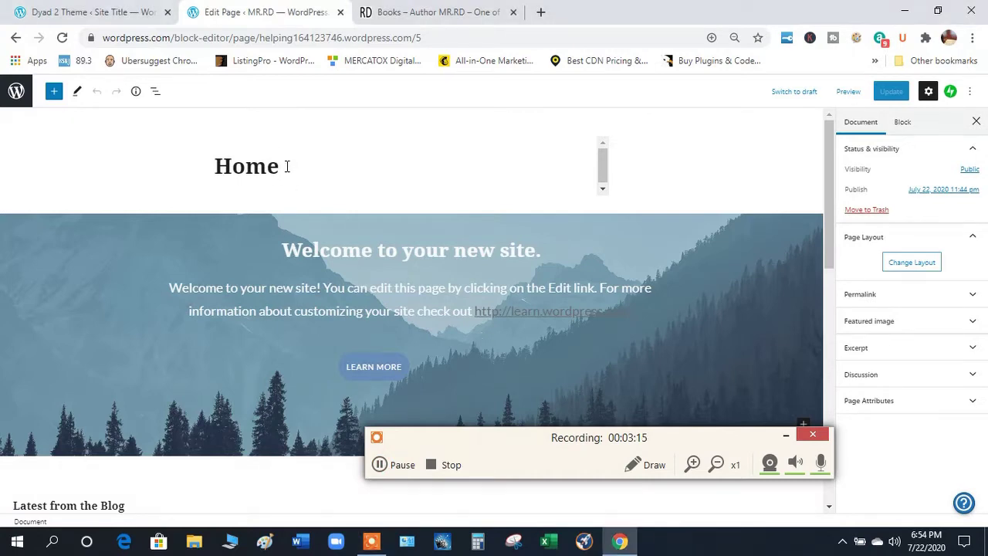
drag(286, 167, 214, 170)
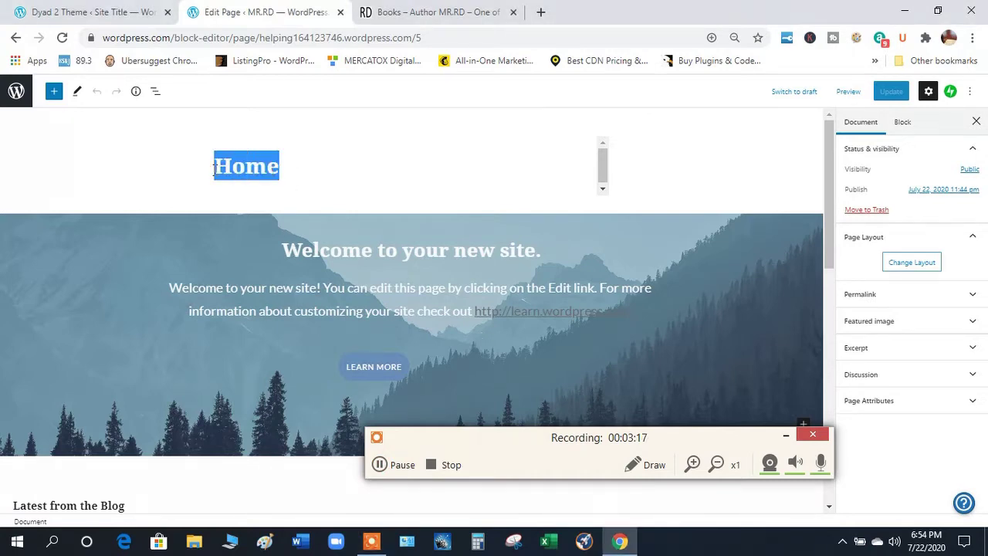
text(M)
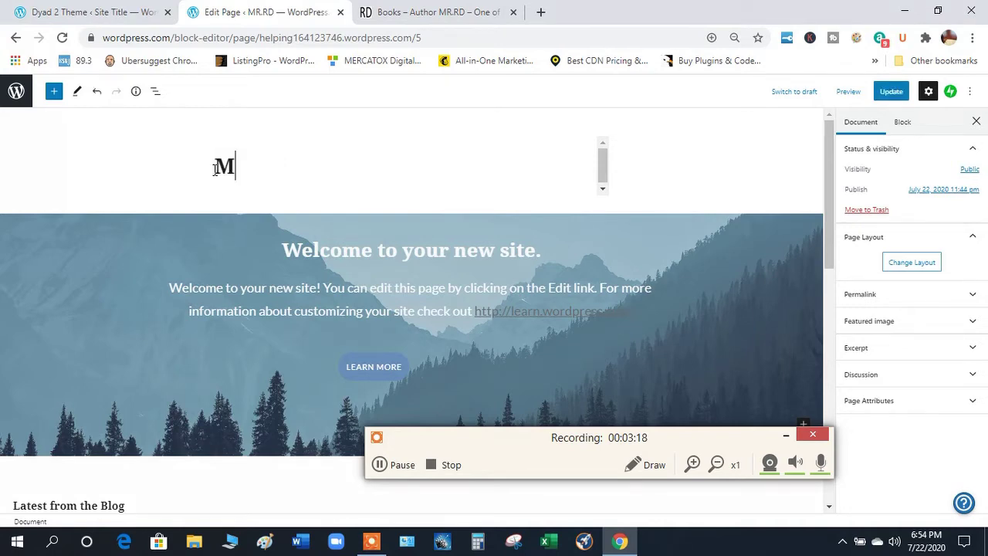
text(y Books)
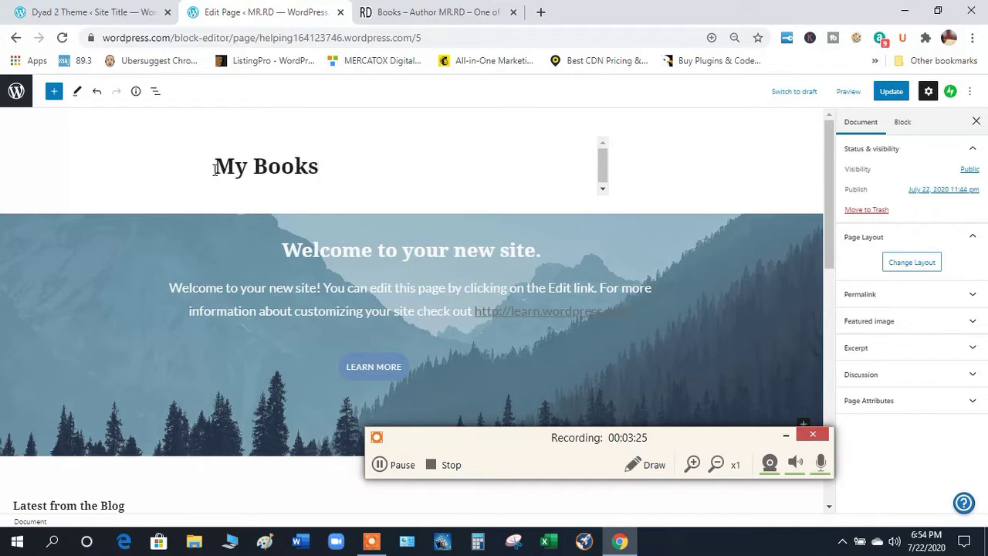
click(889, 92)
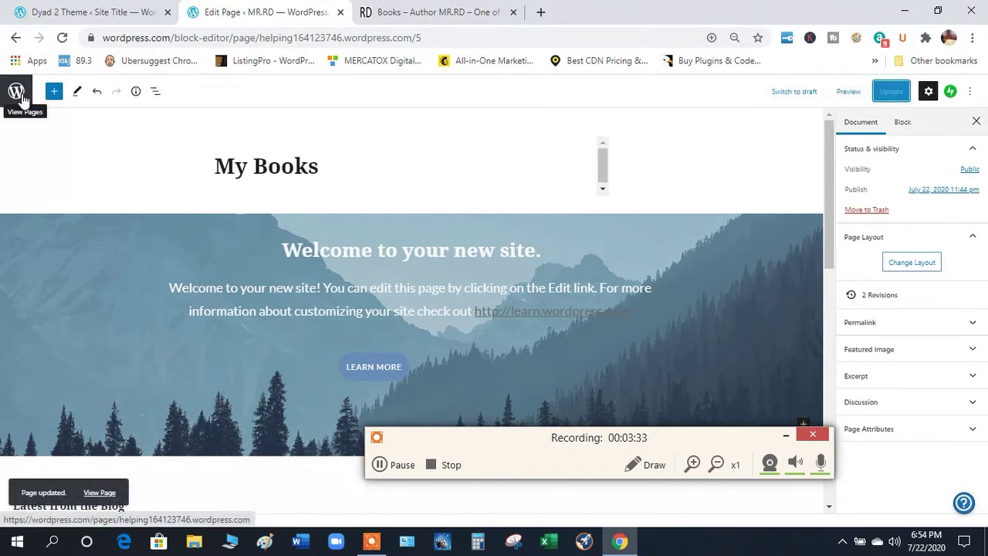
click(22, 94)
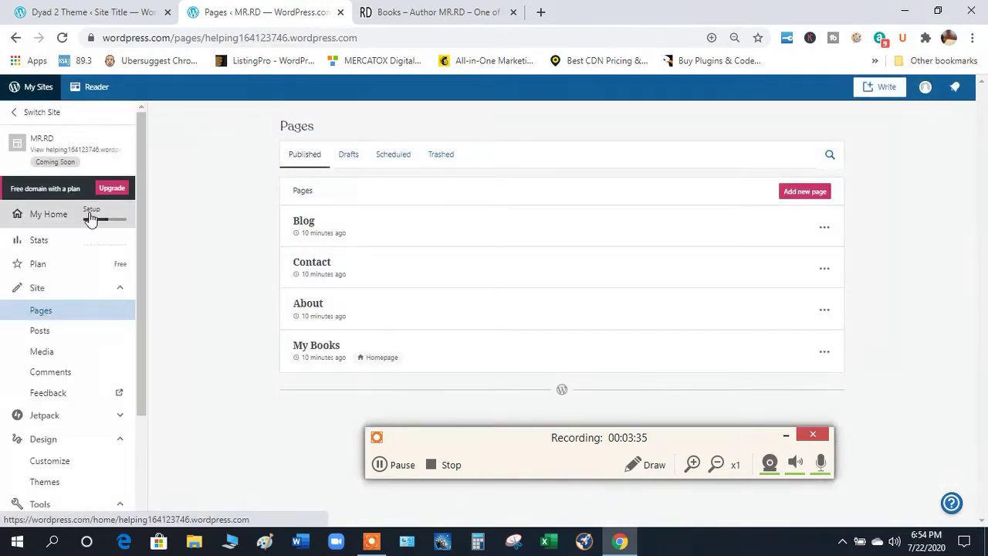
Step: Set the navigation label of the My Books item in the Primary menu to Home and save the change
drag(140, 246, 141, 307)
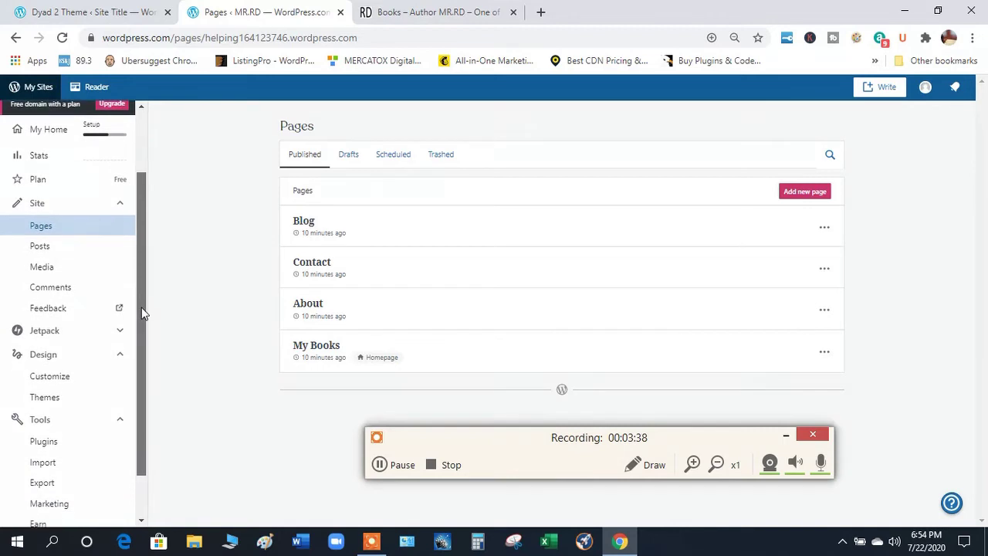
click(98, 380)
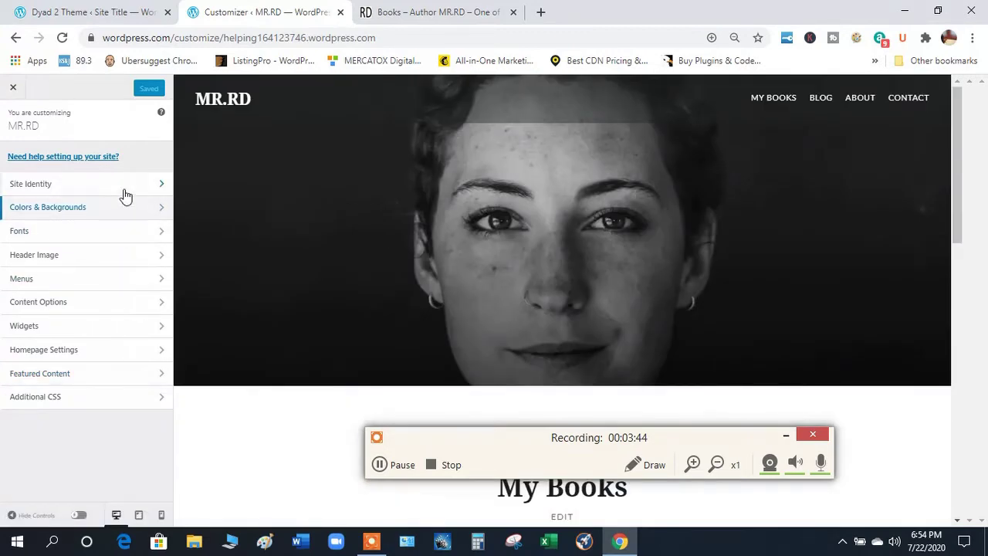
click(137, 279)
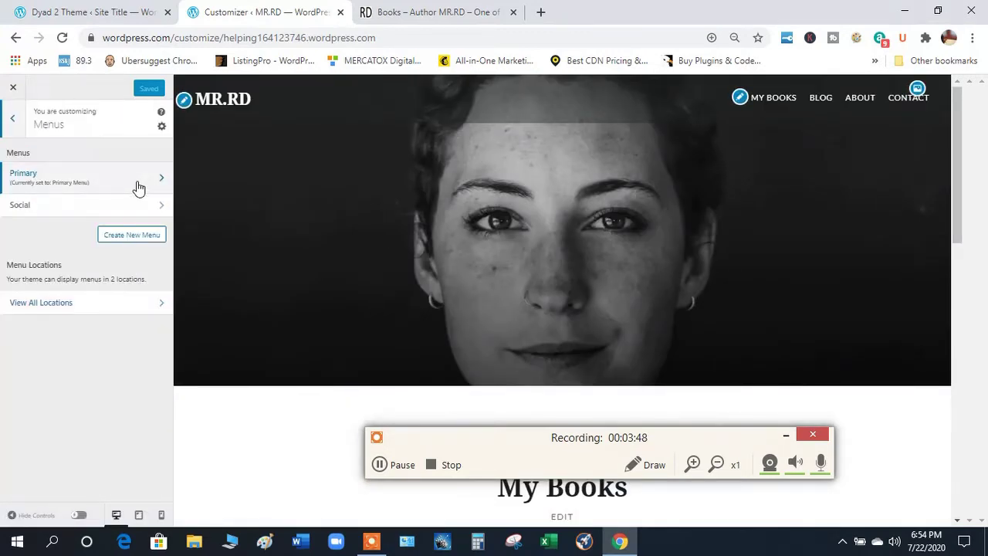
click(104, 185)
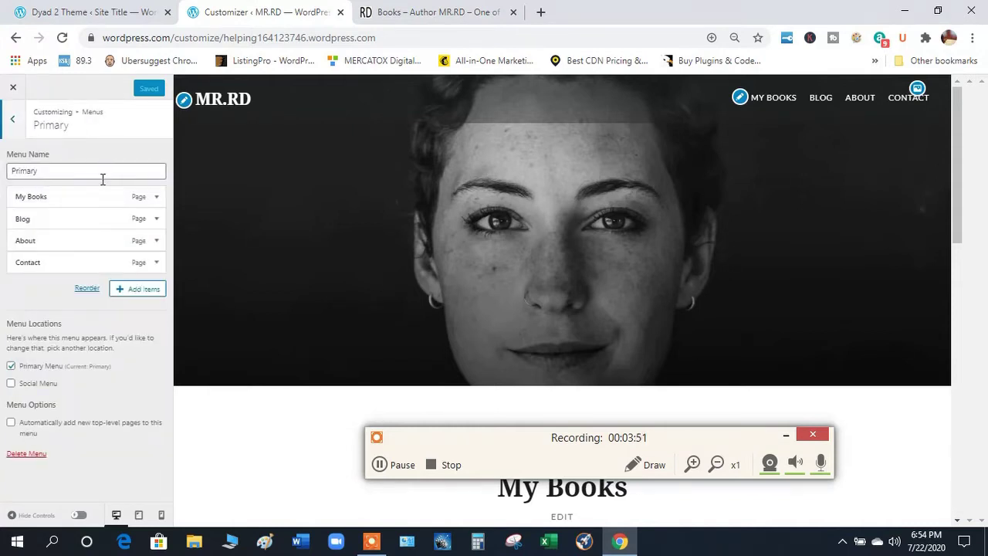
click(157, 198)
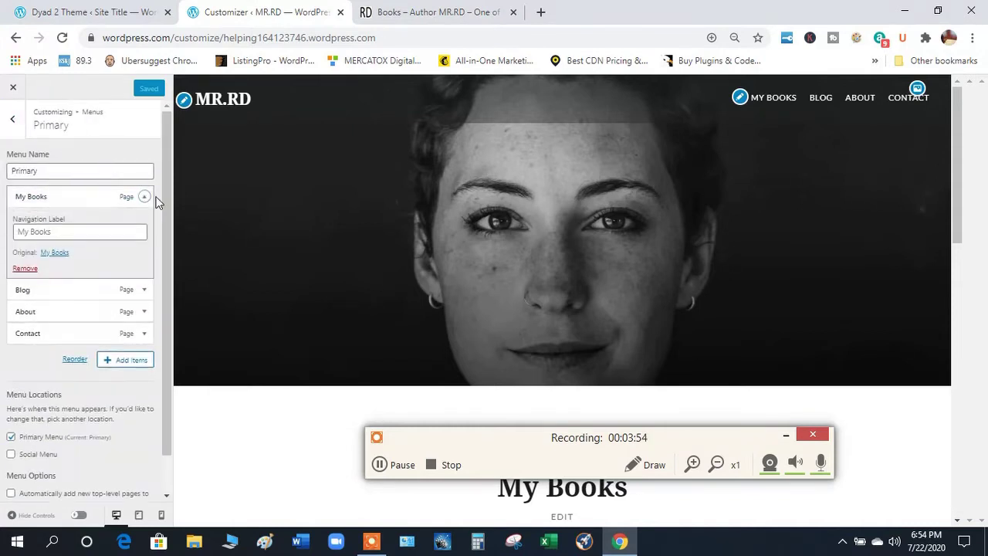
click(64, 232)
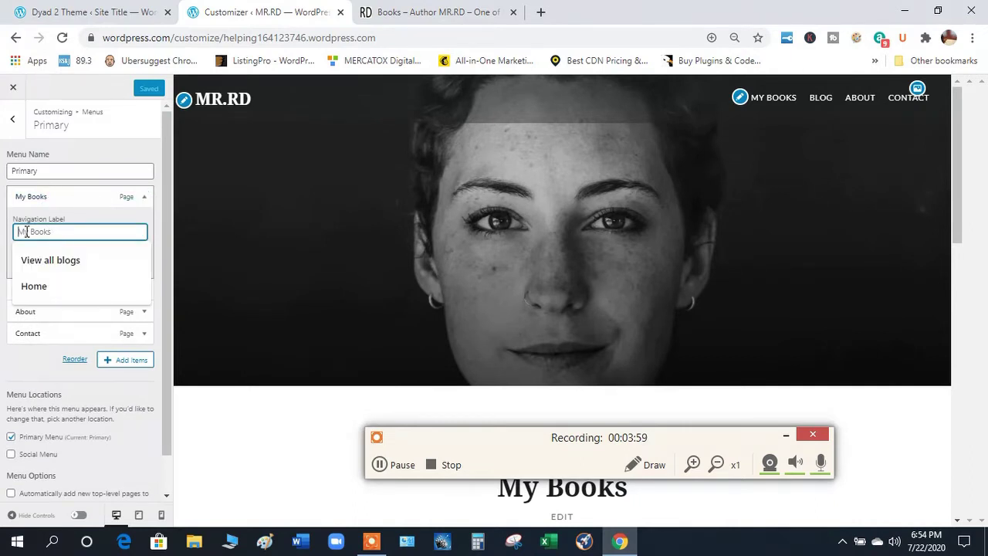
text(Home)
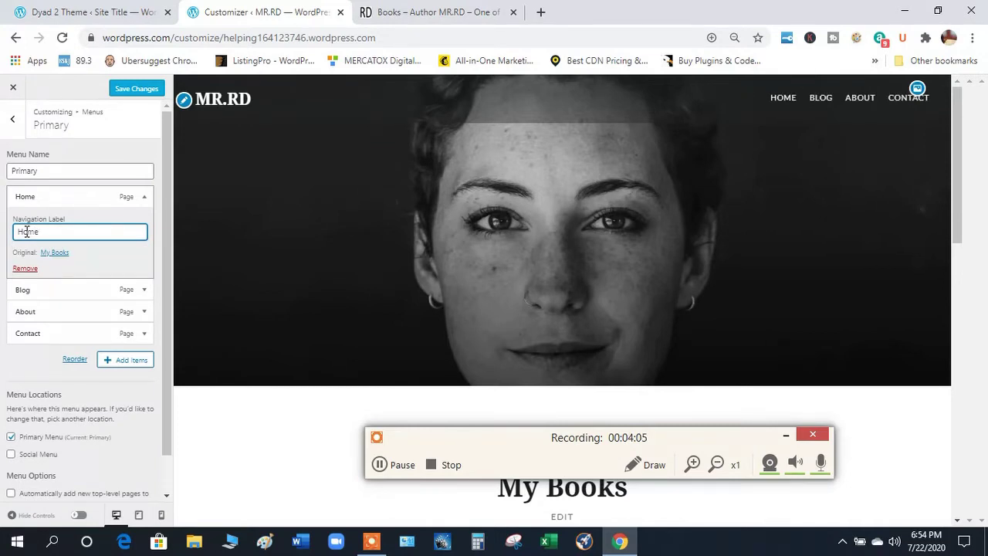
click(137, 90)
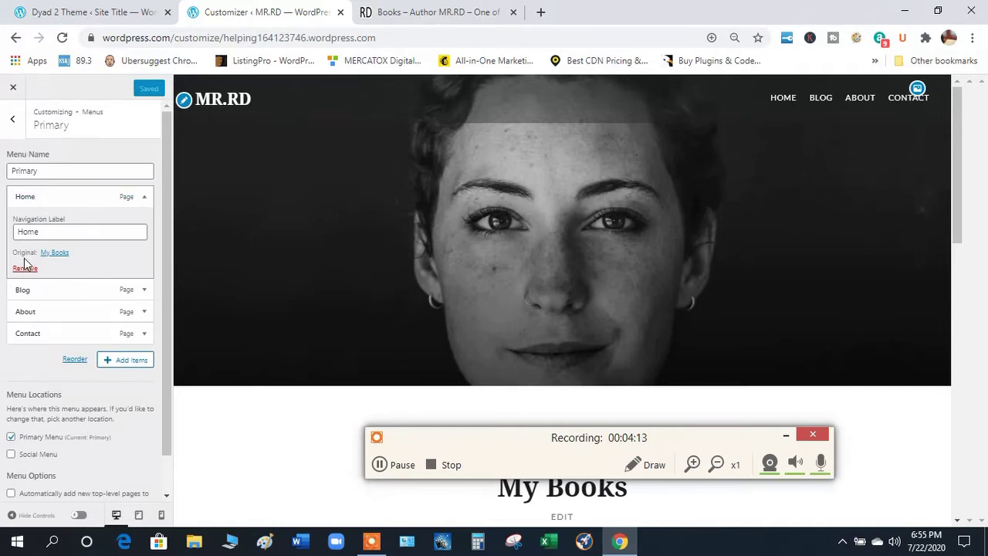
click(15, 121)
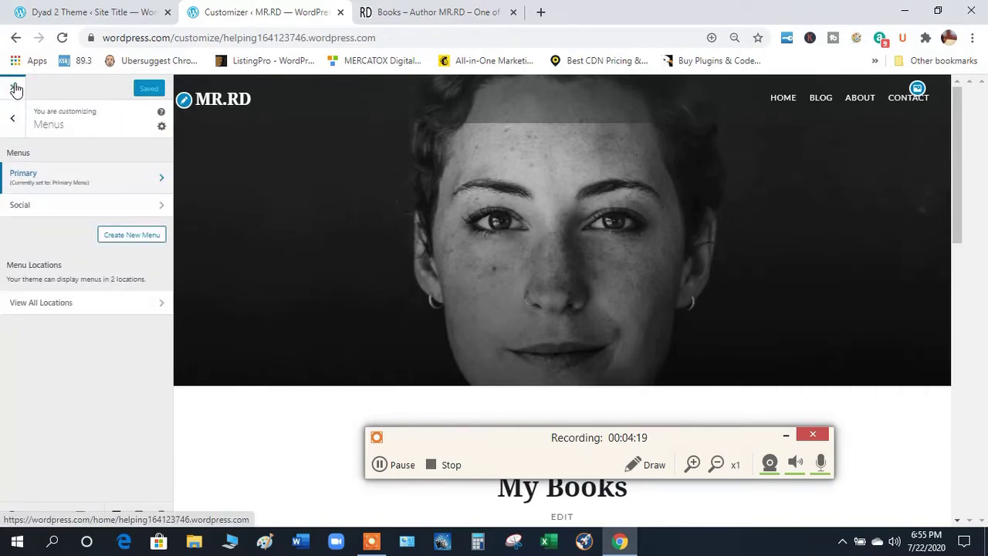
click(16, 89)
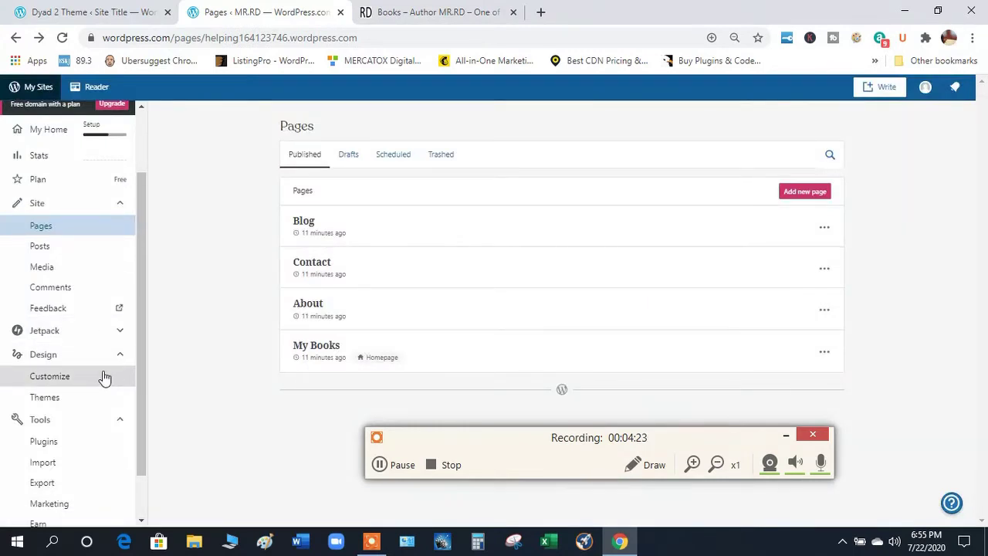
Step: Preview the My Books page, visit the site and dismiss the launch notice to examine the homepage
click(310, 348)
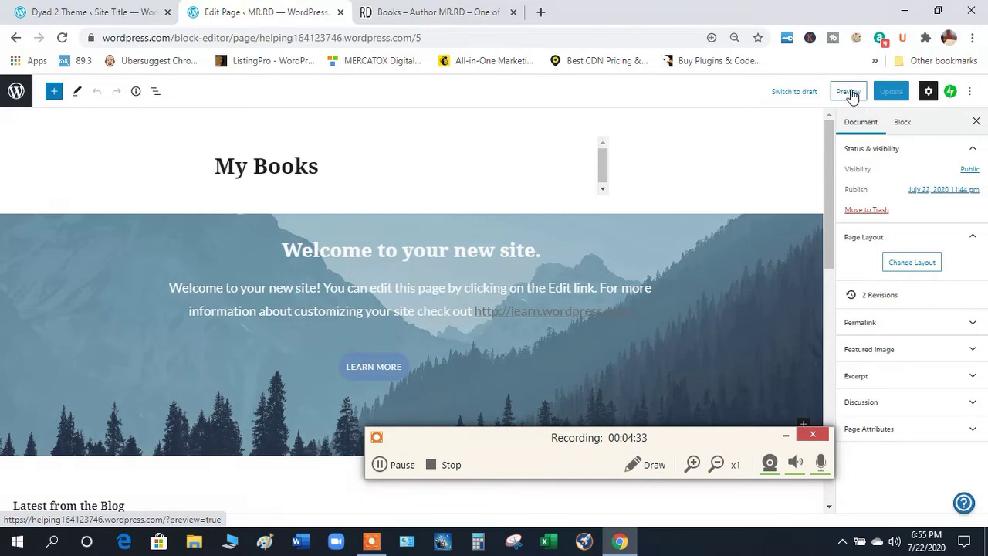
click(850, 92)
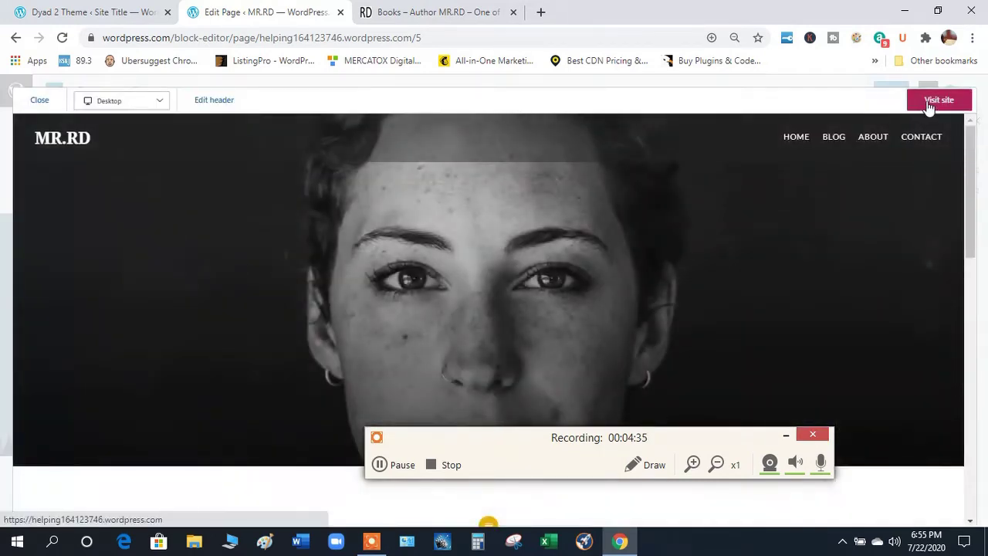
click(937, 101)
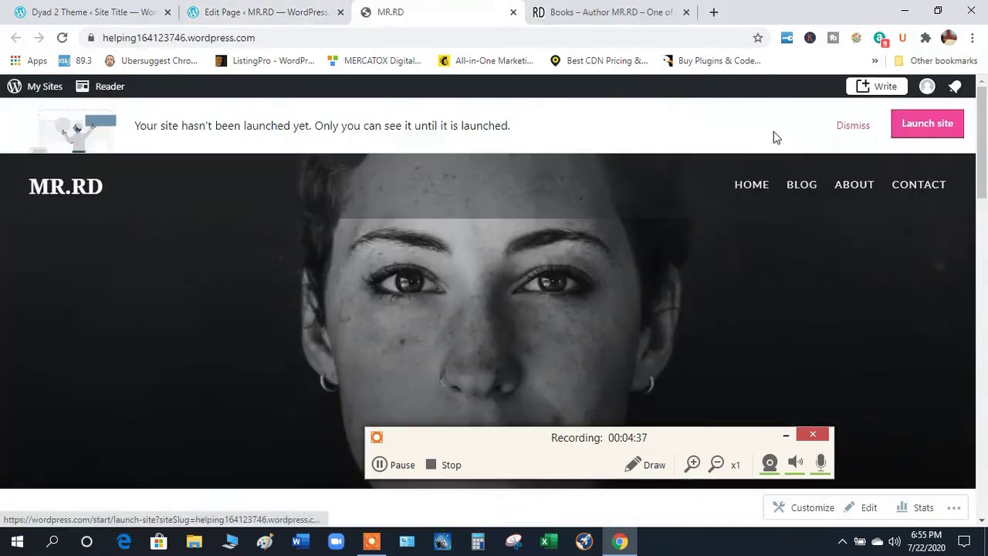
click(851, 130)
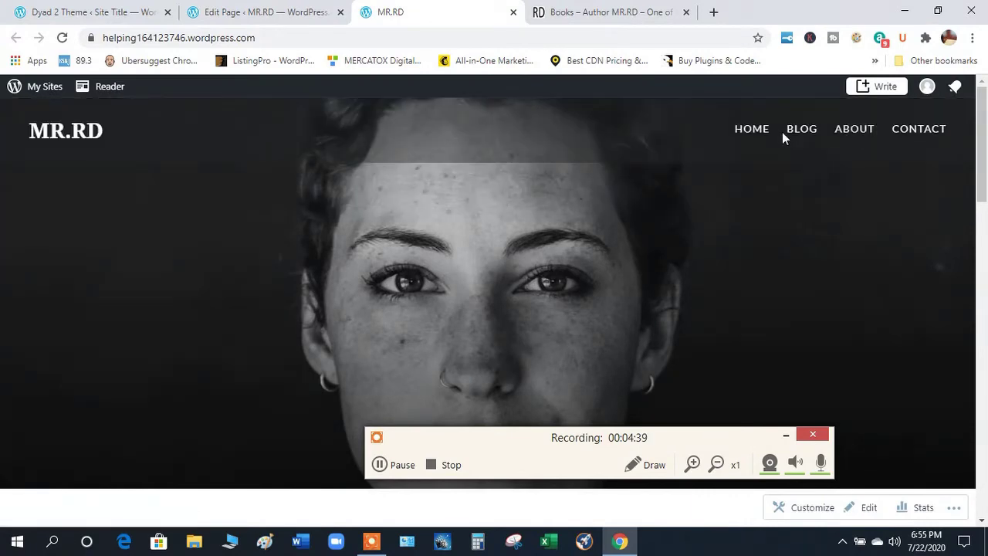
mouse_move(981, 139)
mouse_down()
mouse_move(980, 191)
mouse_move(972, 154)
mouse_up()
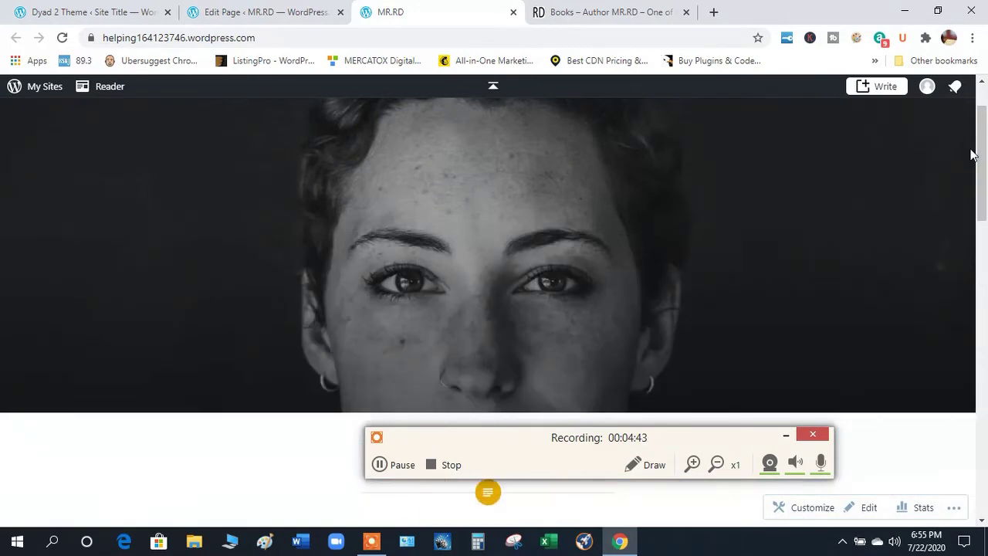
click(398, 464)
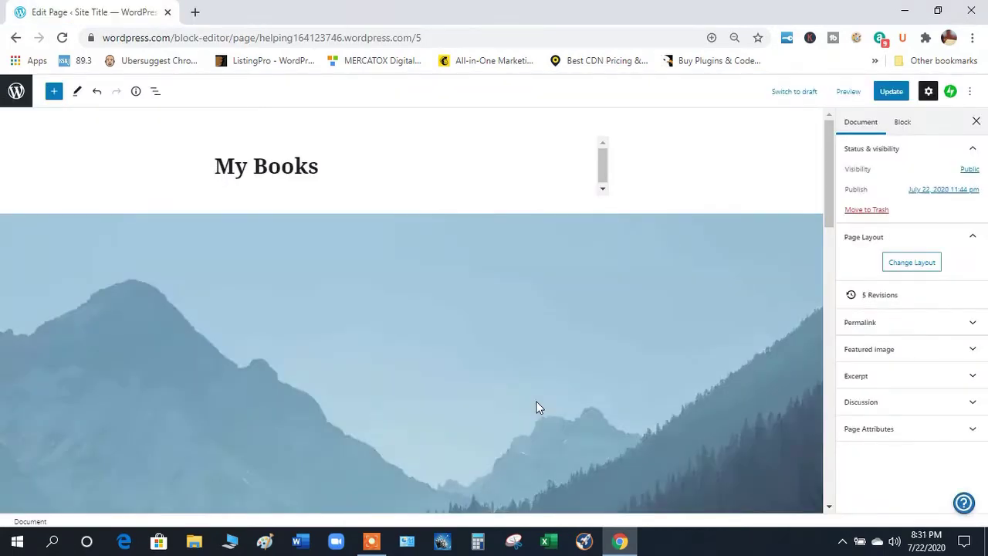
click(371, 541)
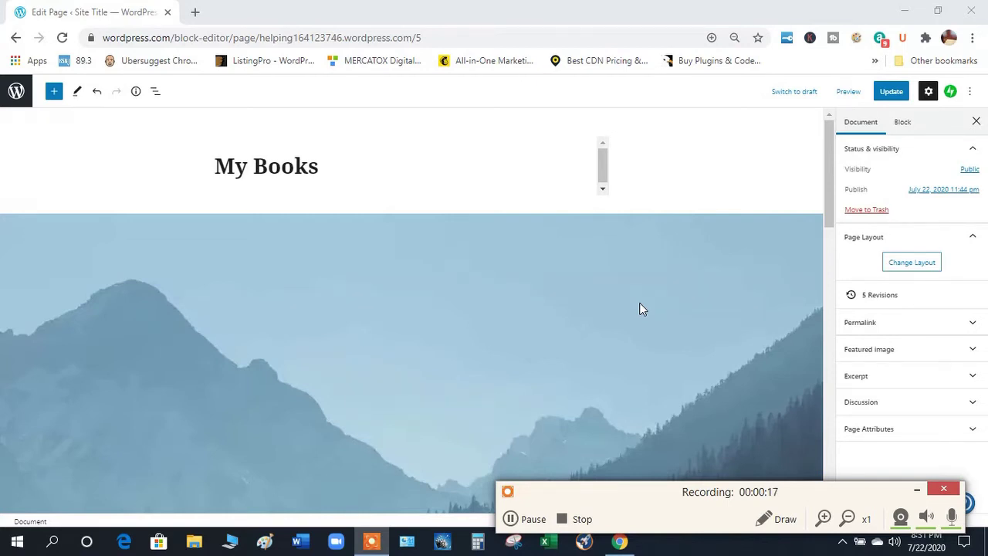
Step: Remove the mountain landscape image block below the My Books title
click(697, 236)
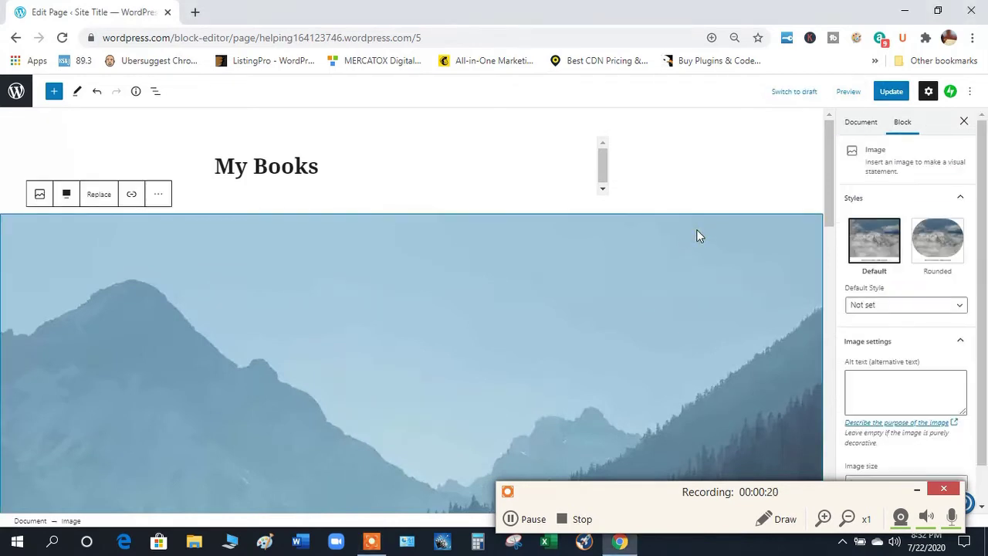
click(158, 193)
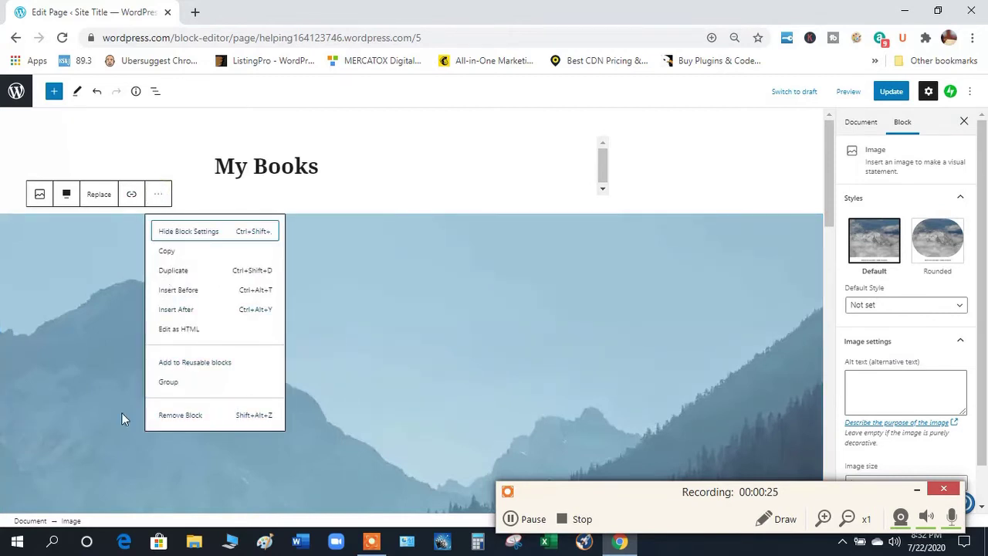
click(101, 395)
click(159, 195)
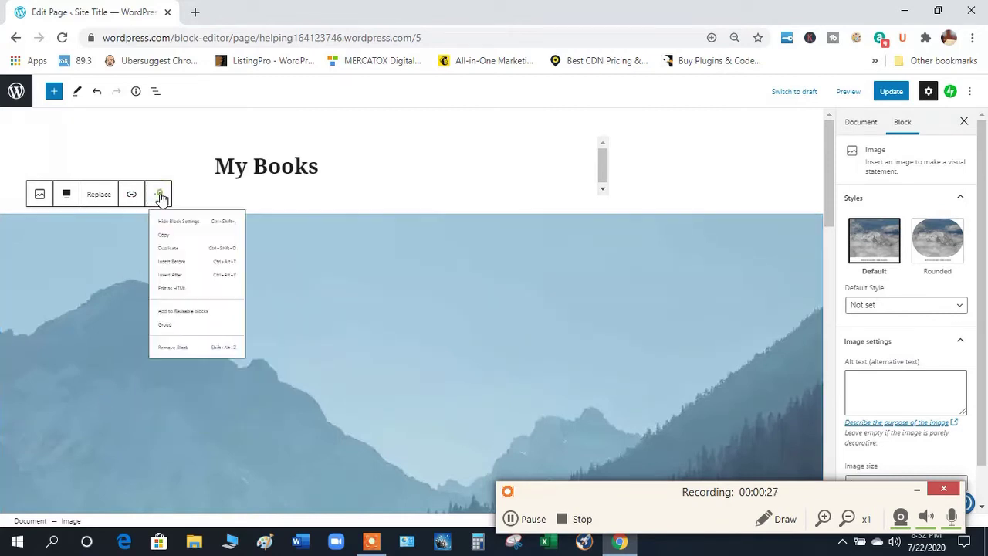
click(209, 415)
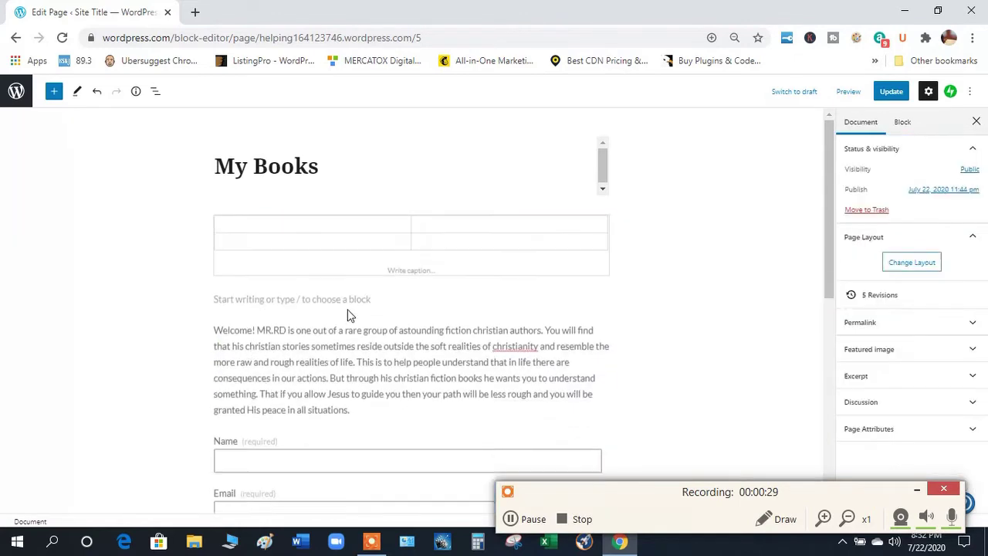
Step: Remove the empty two-column table block below the page title
click(302, 242)
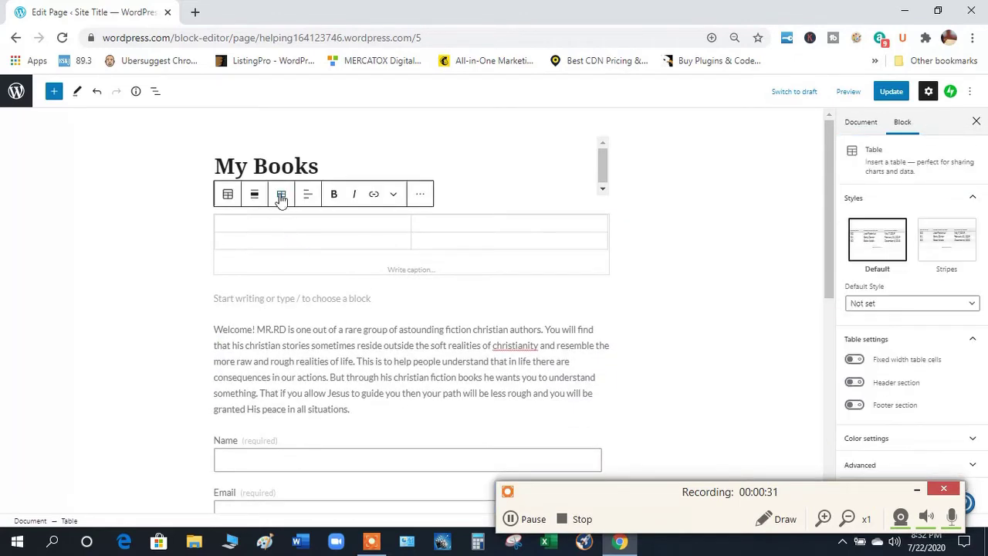
click(423, 193)
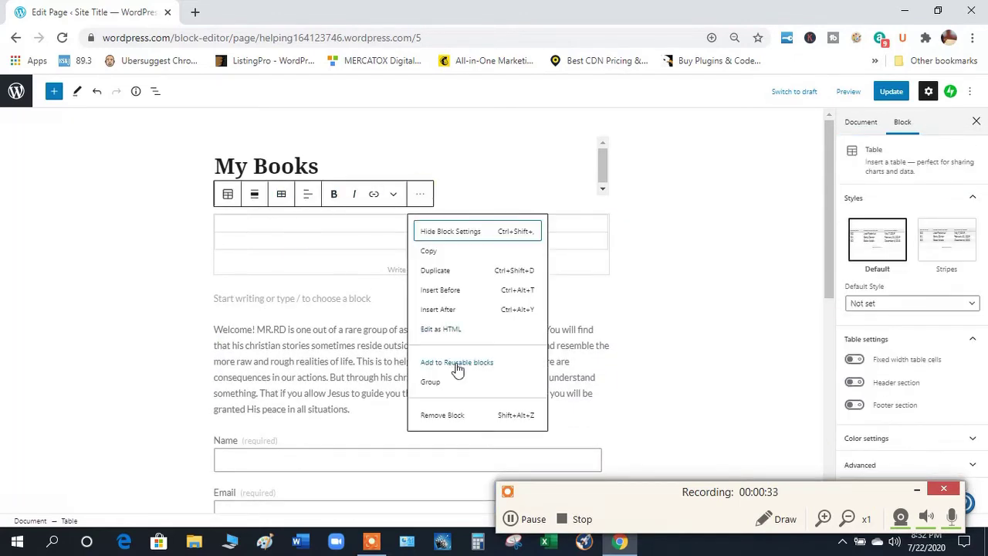
click(458, 412)
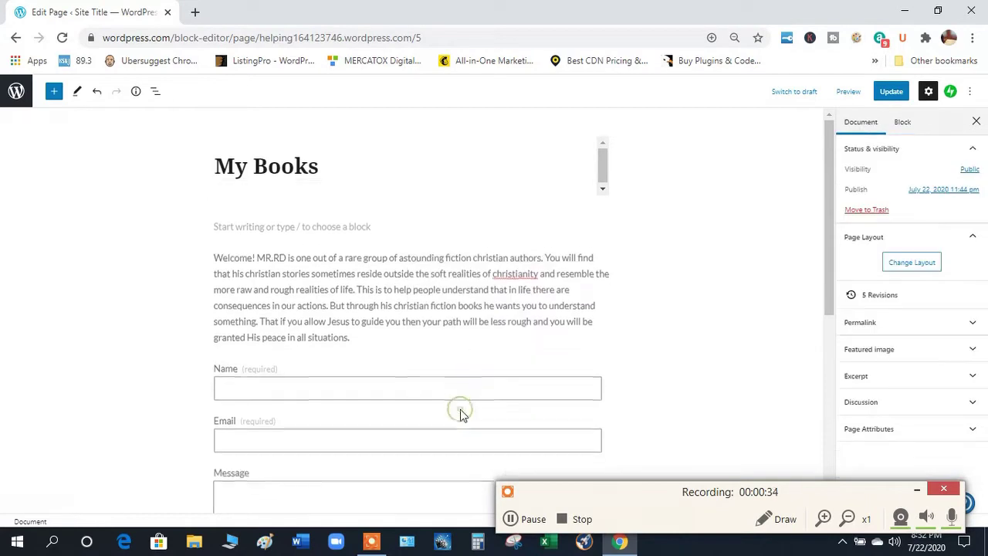
Step: Remove the Welcome paragraph about the author below the page title
click(217, 255)
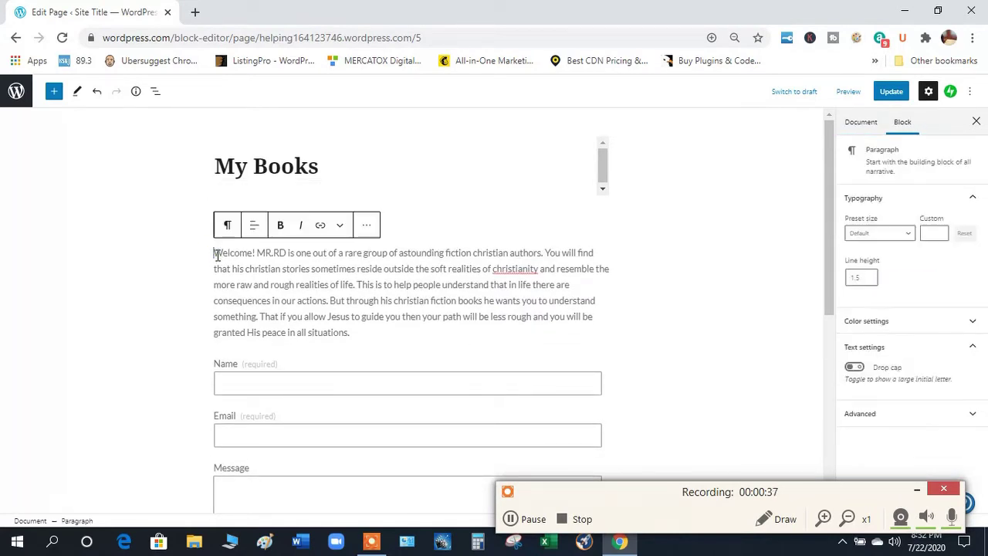
click(367, 226)
click(401, 447)
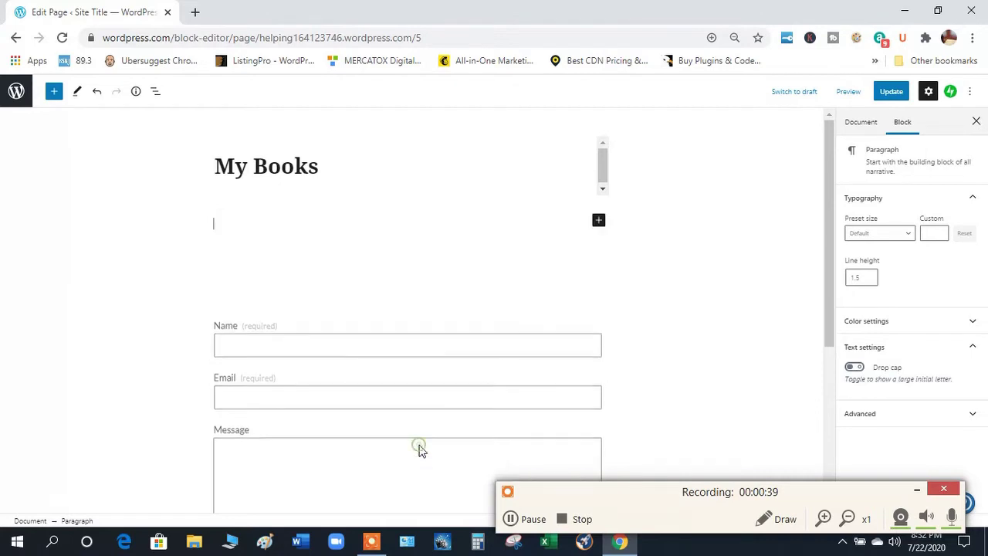
Step: Remove the Name and Email fields from the contact form
click(214, 253)
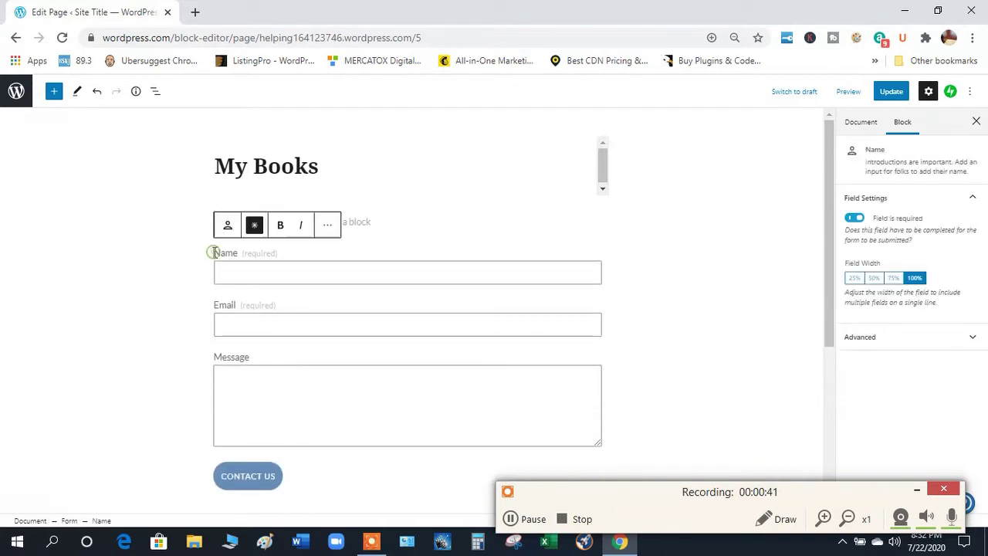
click(329, 225)
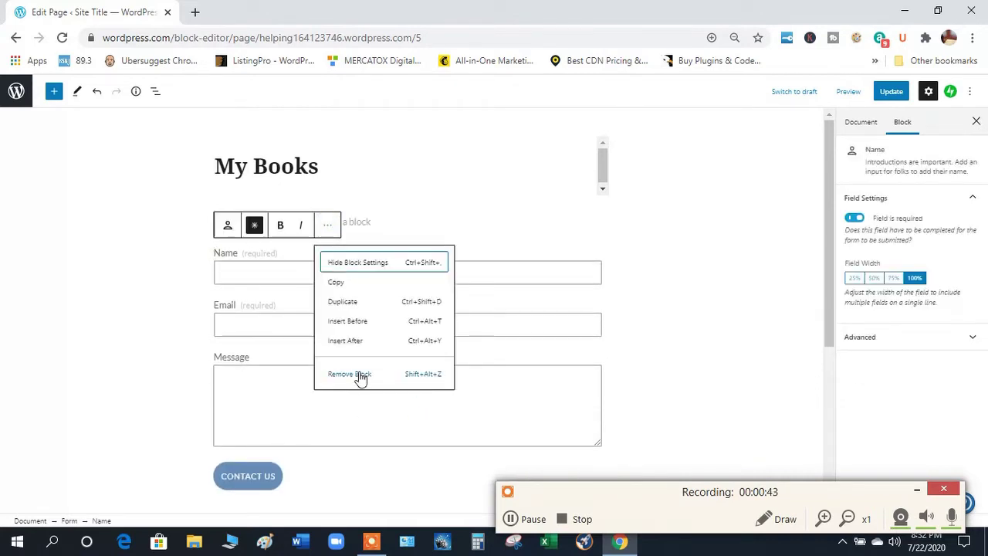
click(359, 373)
click(295, 248)
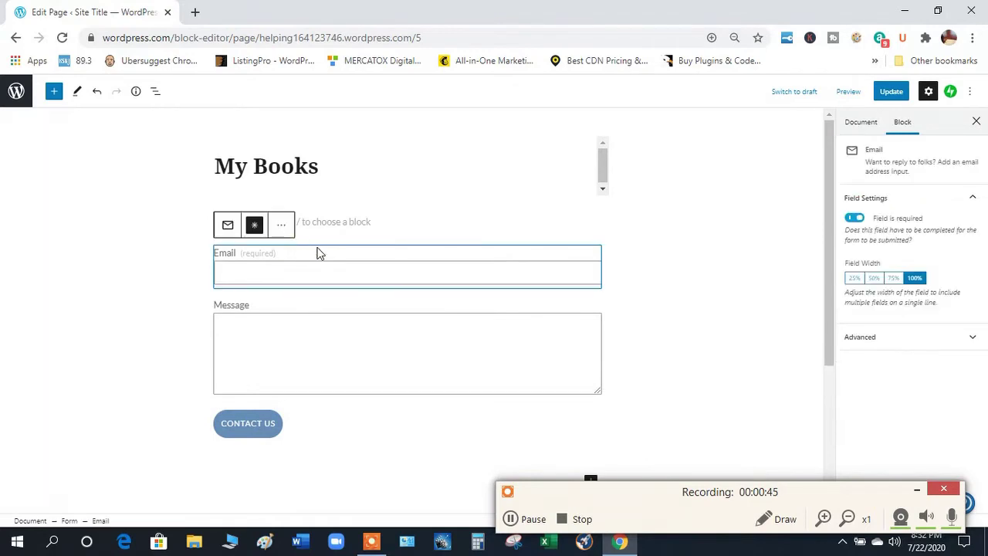
click(282, 225)
click(333, 373)
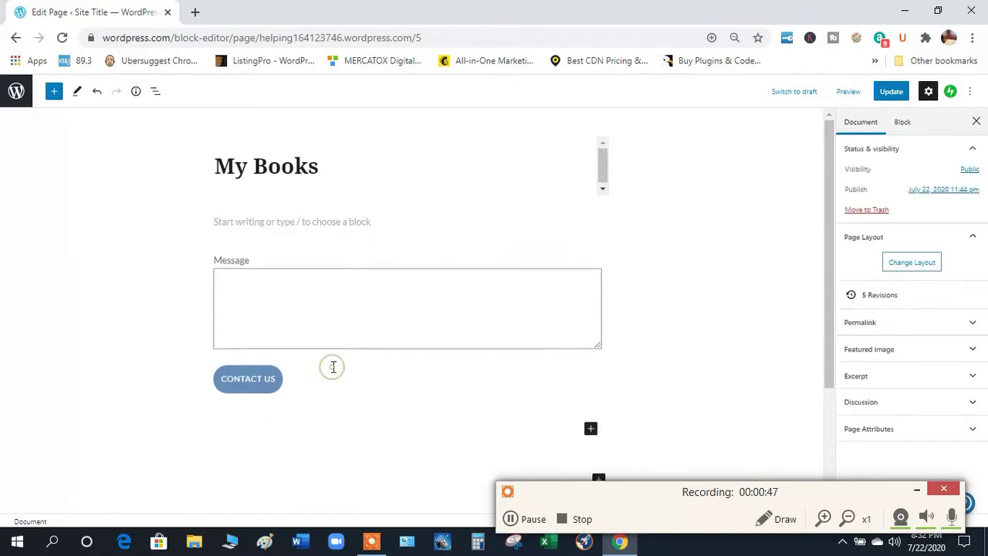
Step: Remove the Message field and the Contact Us button from the form
click(317, 257)
click(283, 234)
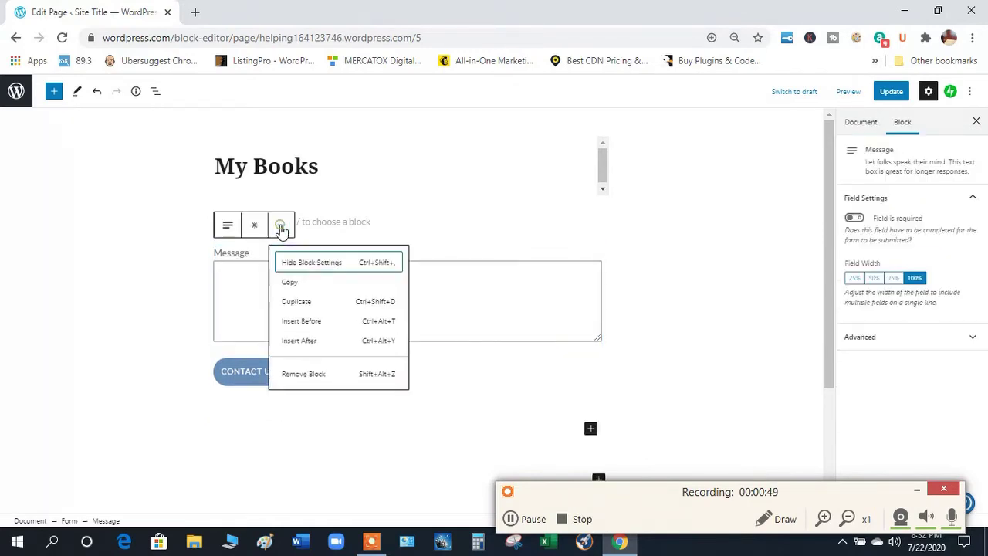
click(311, 377)
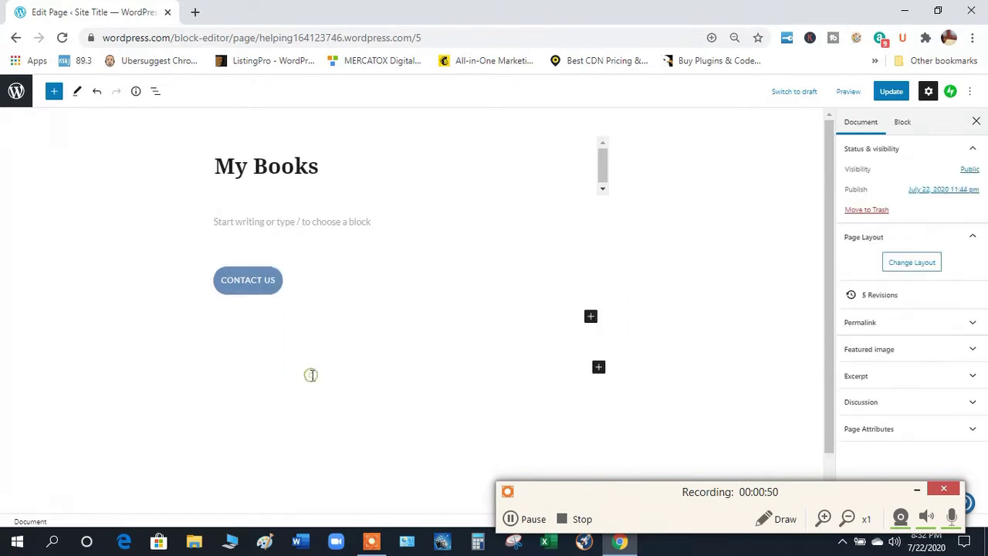
click(300, 265)
click(345, 227)
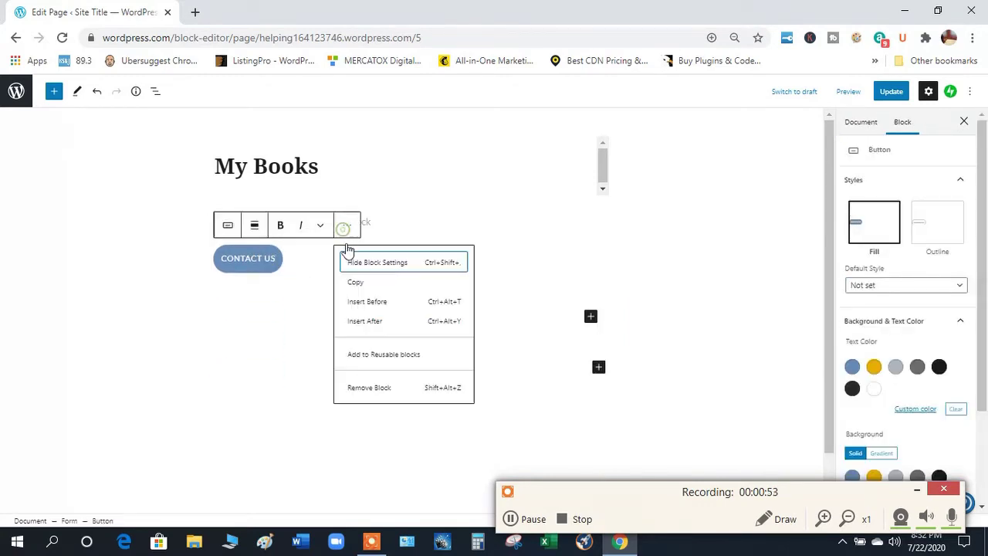
click(394, 388)
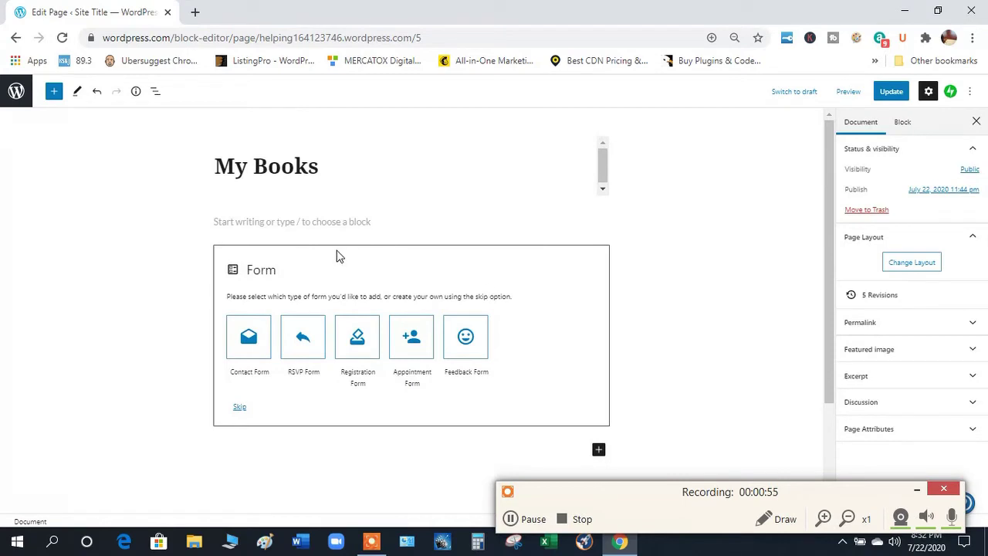
Step: Skip the form type selection and remove the entire Form block from the page
click(237, 409)
click(282, 225)
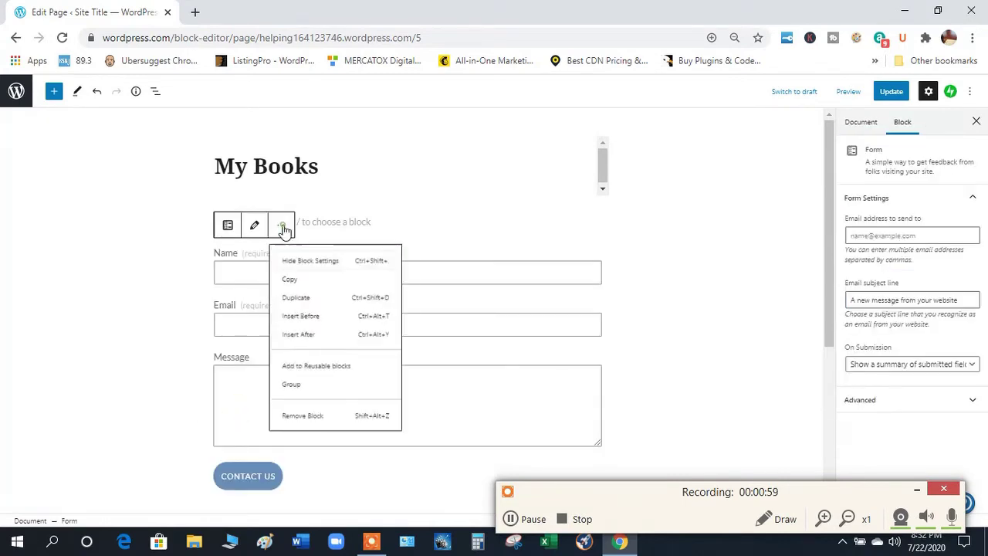
click(312, 425)
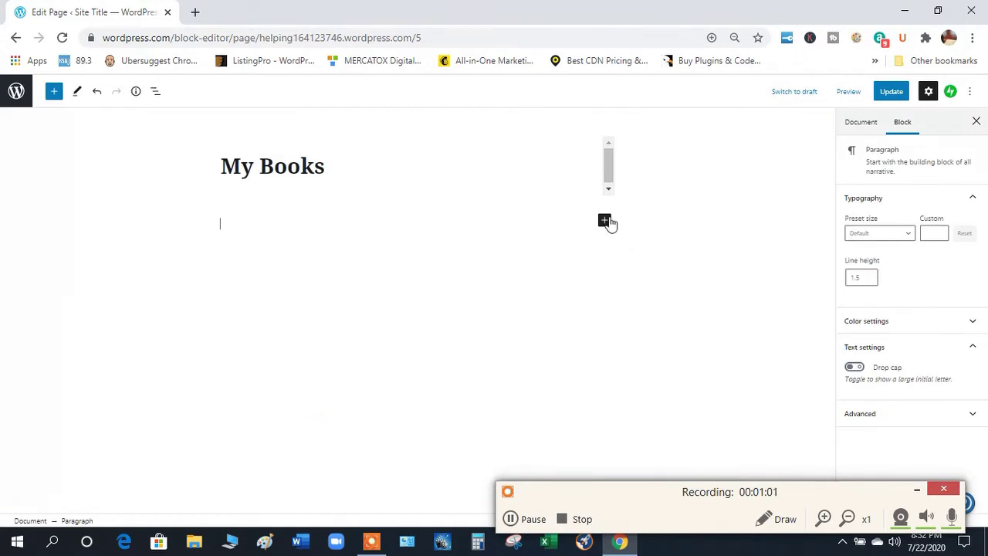
Step: Insert a Layout Grid block below the My Books title, turn off its full width alignment and choose the 4 columns layout
click(606, 222)
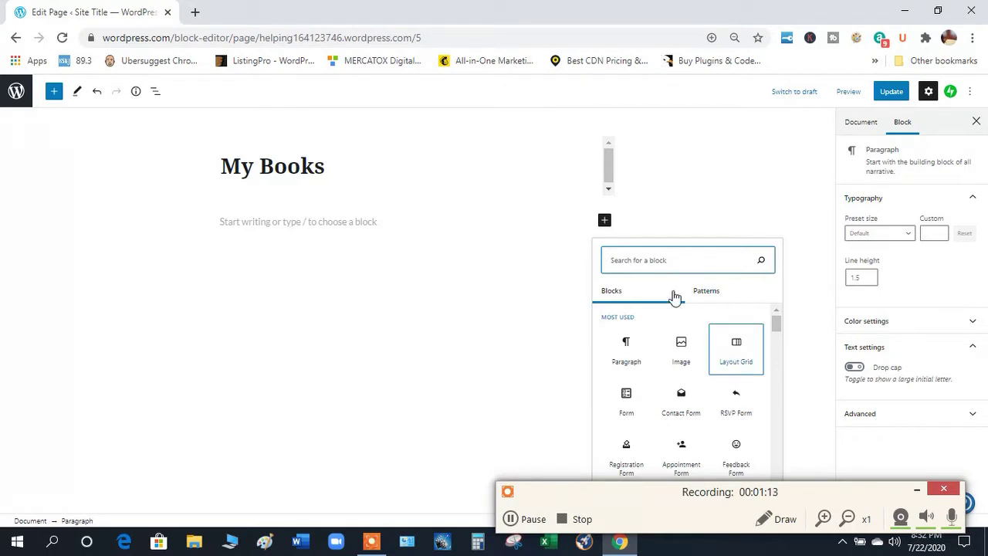
click(737, 357)
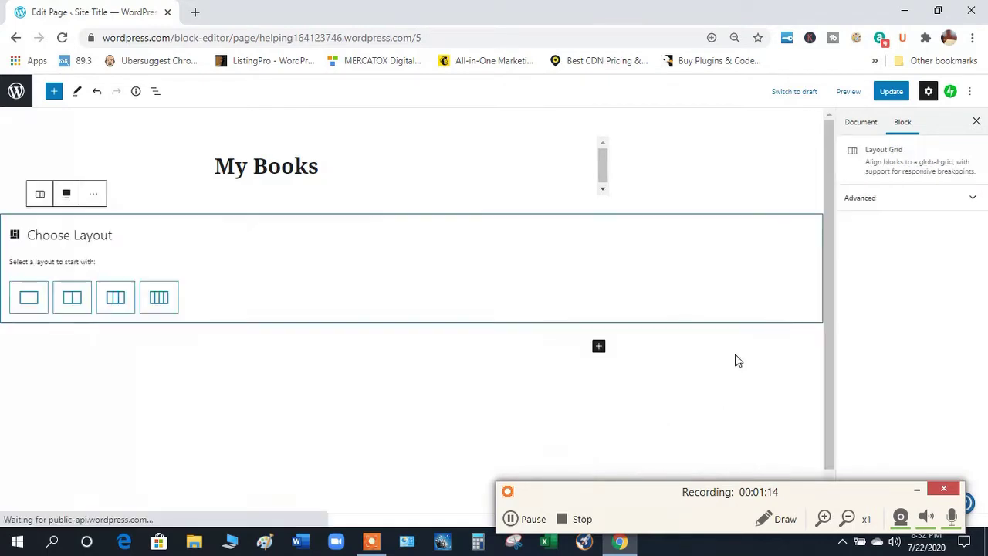
click(66, 193)
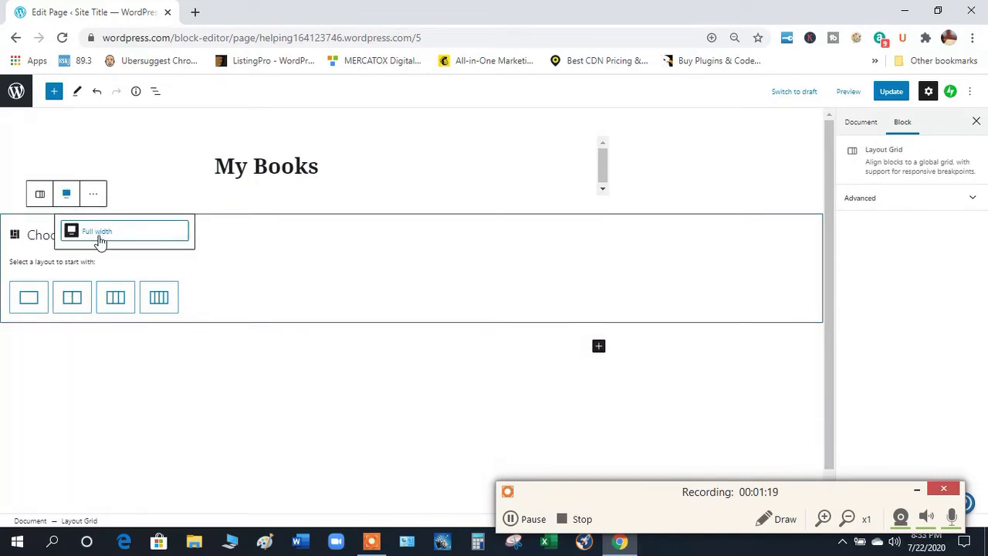
click(81, 230)
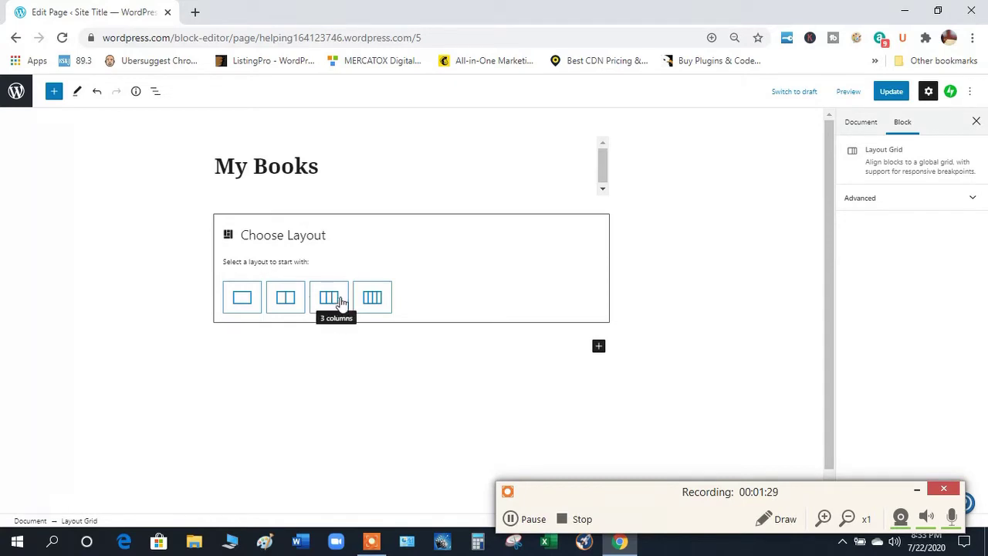
click(371, 299)
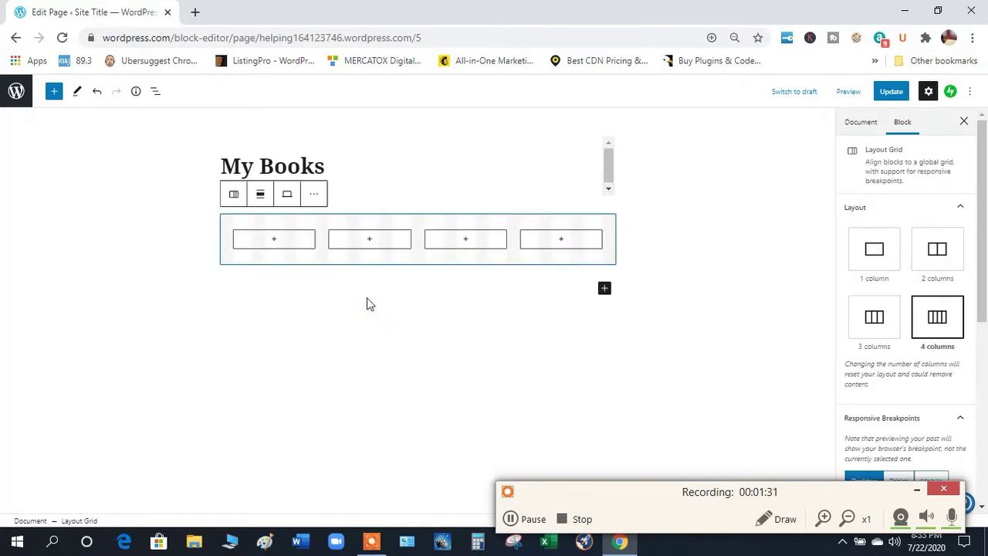
drag(984, 267, 986, 389)
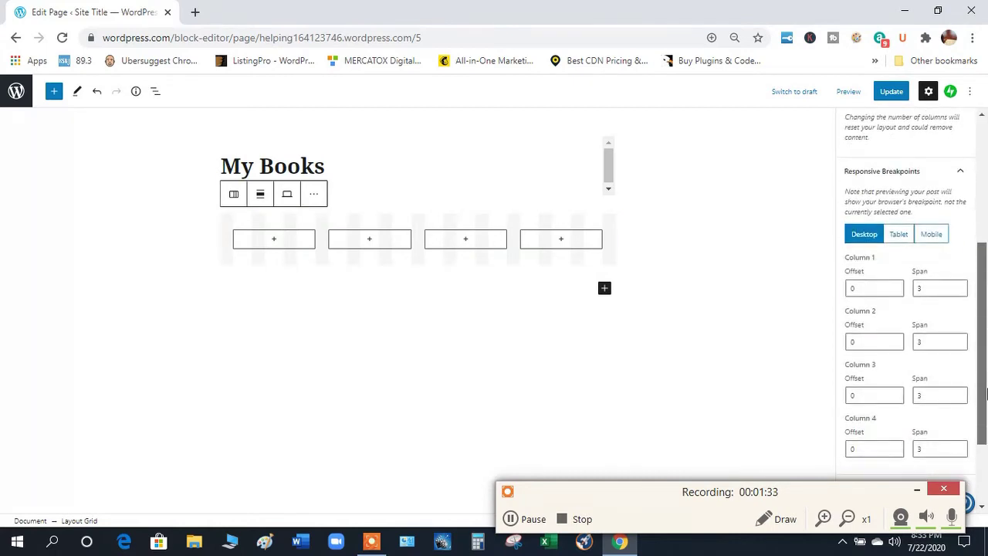
scroll(926, 324, up, 1)
scroll(976, 287, up, 1)
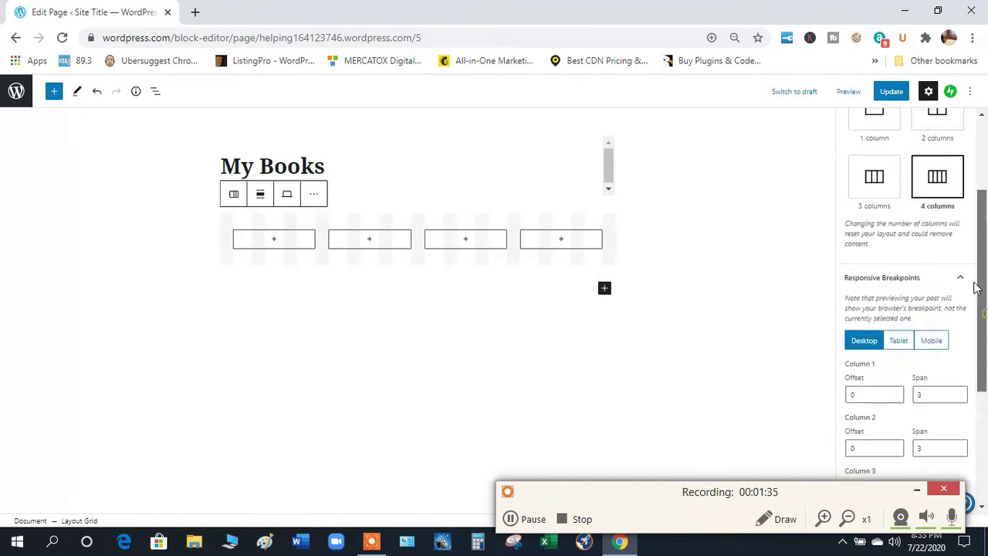
Step: Add an Image block to the grid's first column and insert the All Because Of Me cover from the media library
click(275, 241)
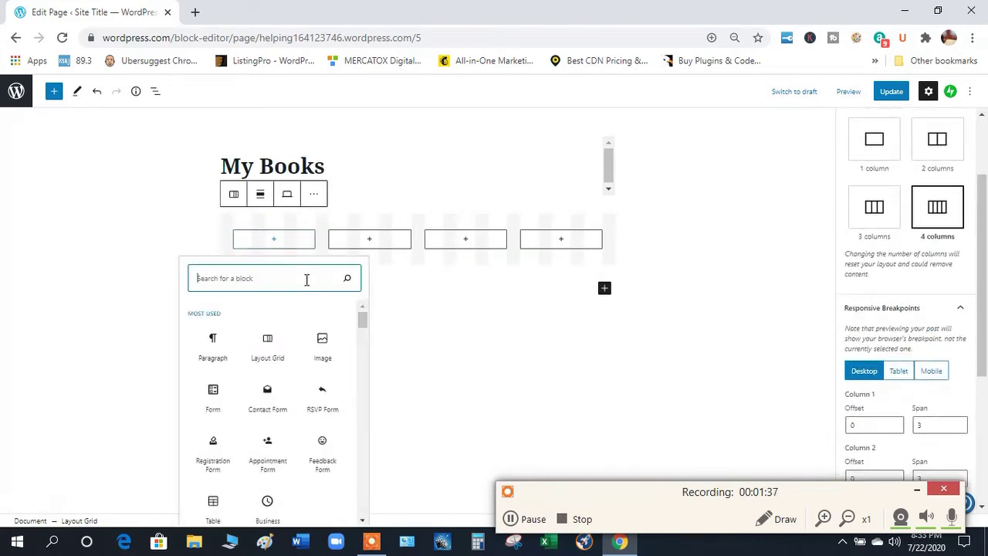
click(324, 347)
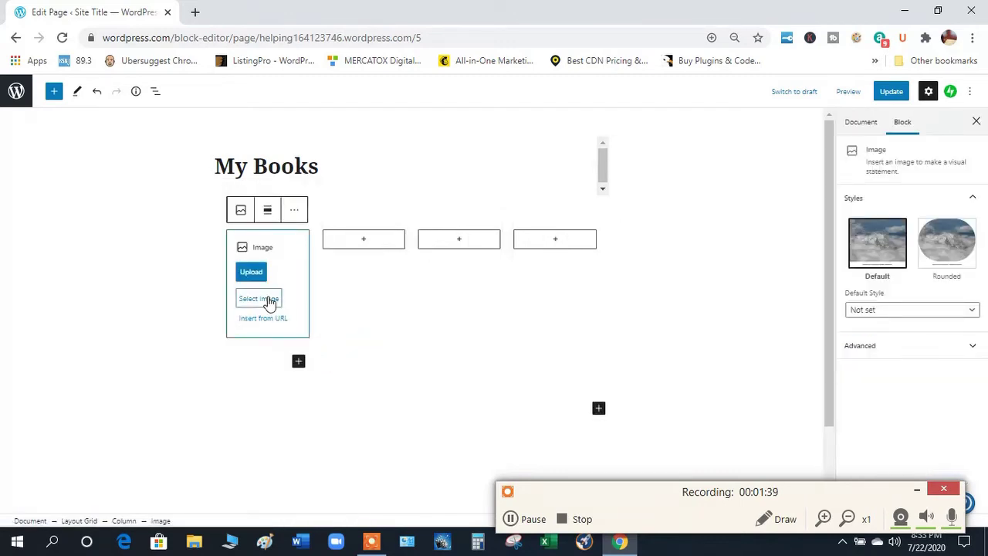
click(269, 300)
click(309, 336)
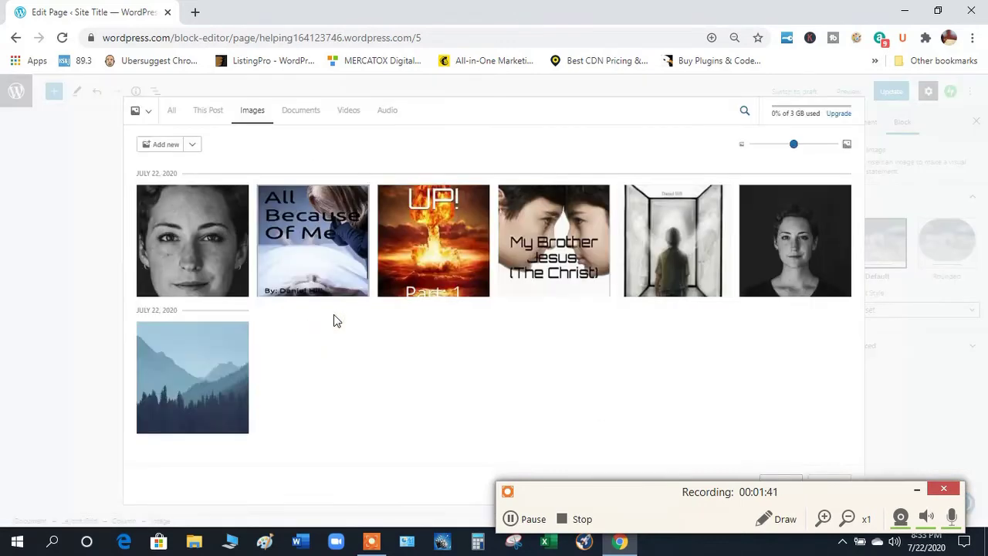
click(349, 245)
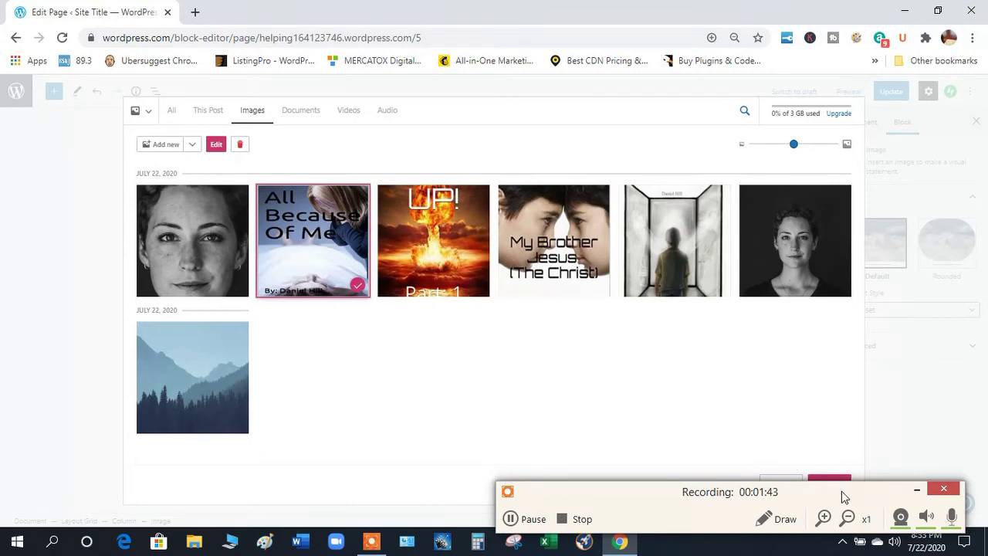
drag(841, 491, 530, 499)
click(818, 484)
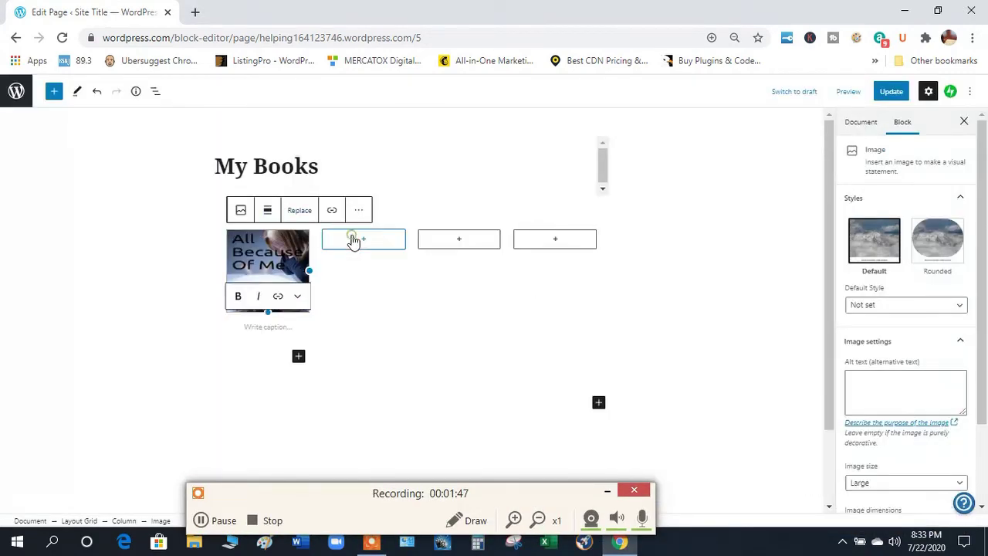
Step: Add an Image block to the grid's second column and insert the Times Up! Part 1 cover from the media library
click(352, 241)
click(406, 352)
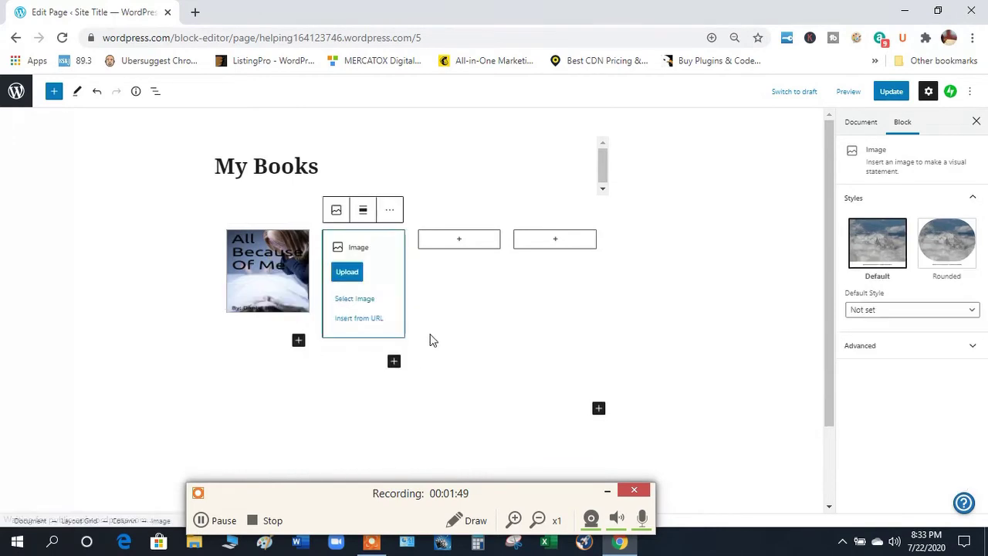
click(363, 301)
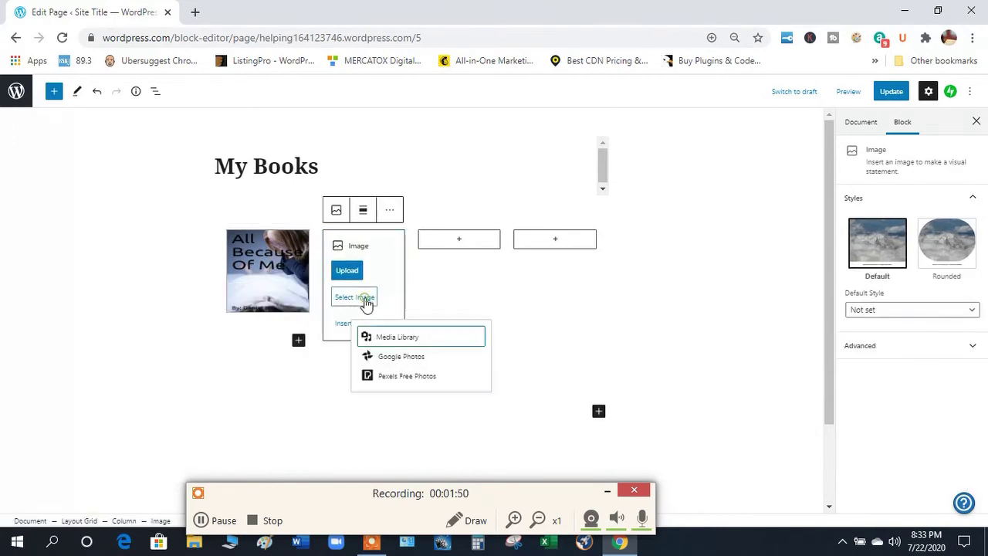
click(412, 344)
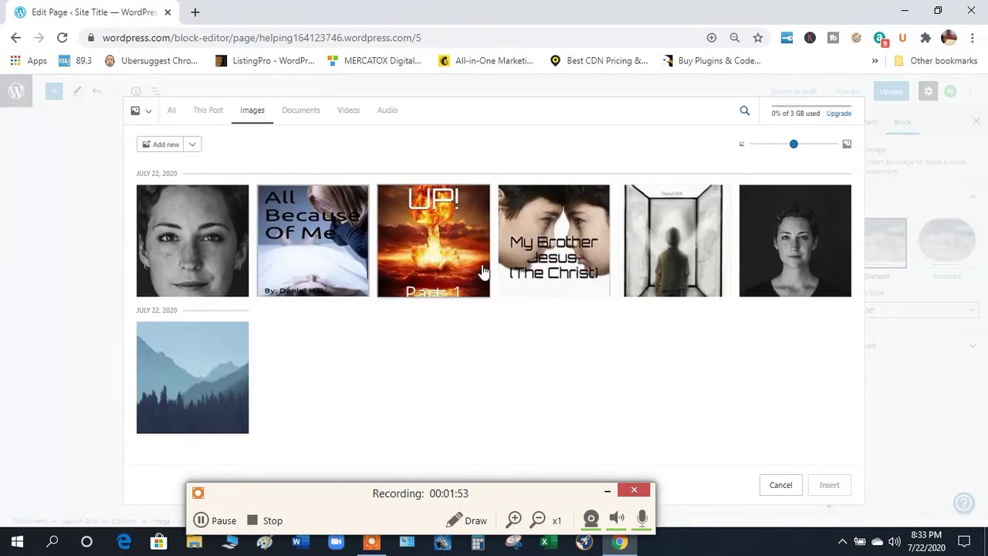
click(480, 270)
click(825, 487)
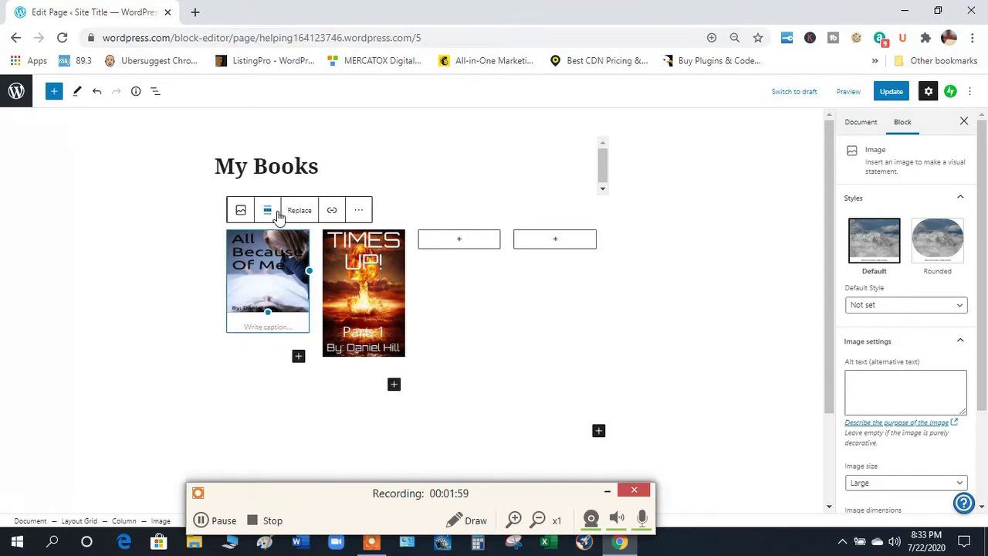
Step: Replace the first column's image with the Which One Are You? cover from the media library
click(305, 219)
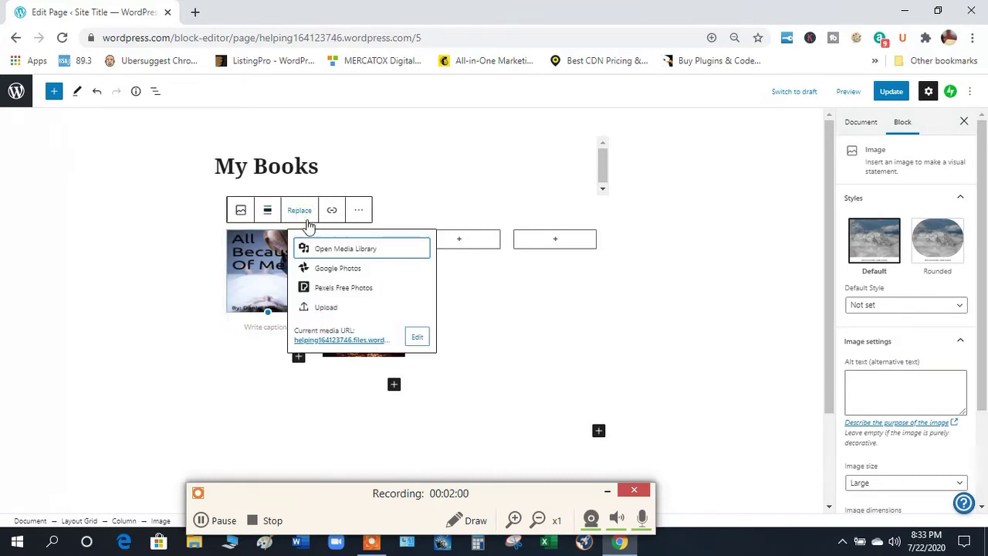
click(361, 248)
click(622, 276)
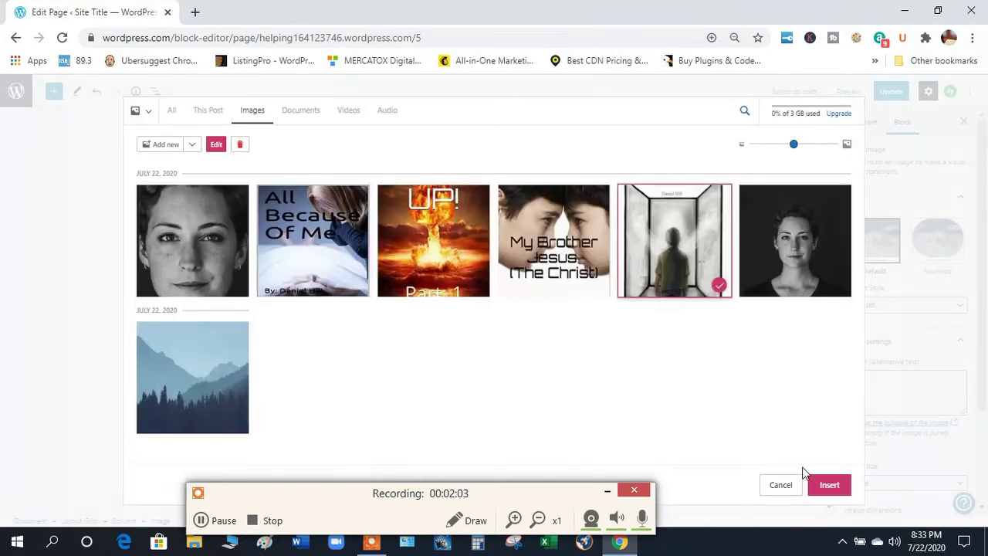
click(820, 485)
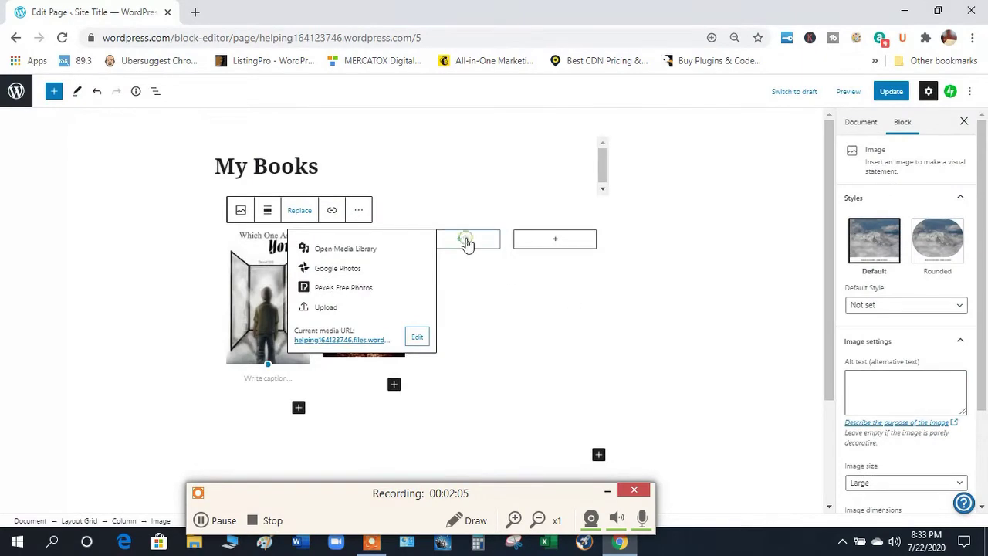
Step: Add an Image block to the grid's third column and insert the My Brother Jesus (The Christ) cover from the media library
click(466, 242)
click(502, 351)
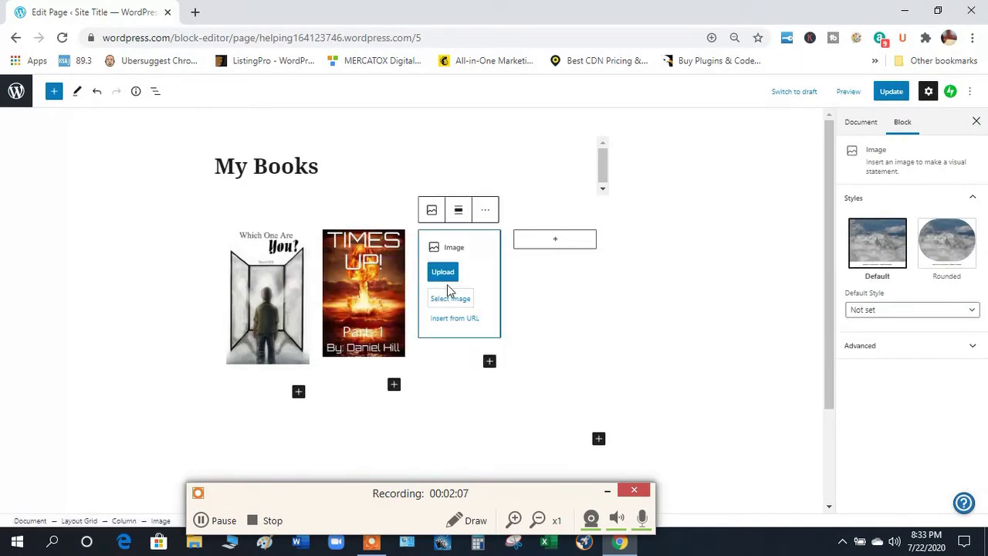
click(451, 298)
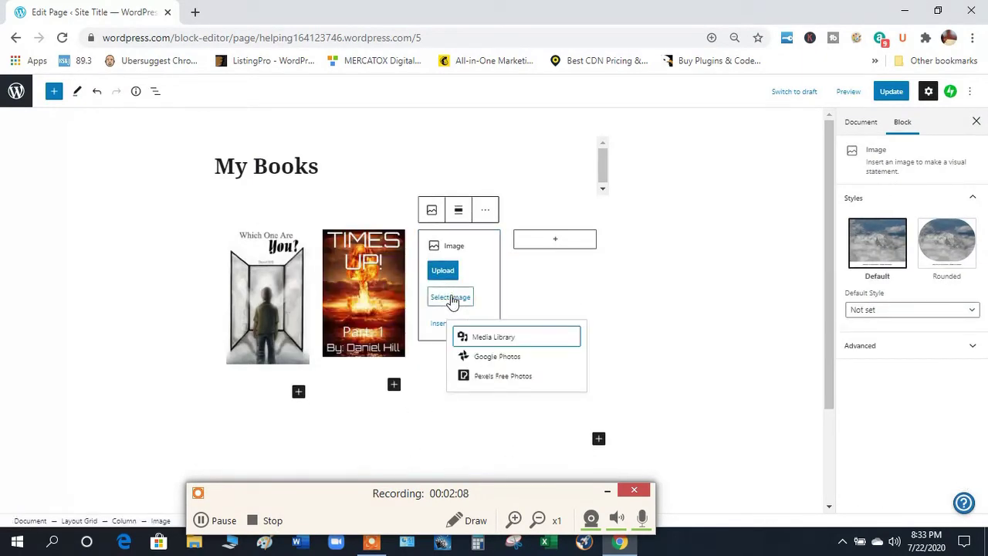
click(507, 342)
click(568, 268)
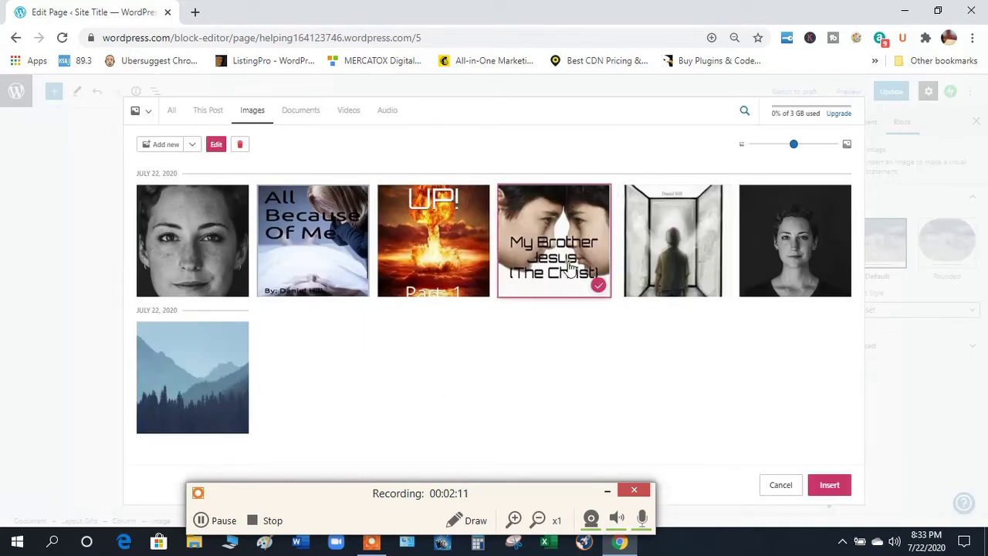
click(829, 484)
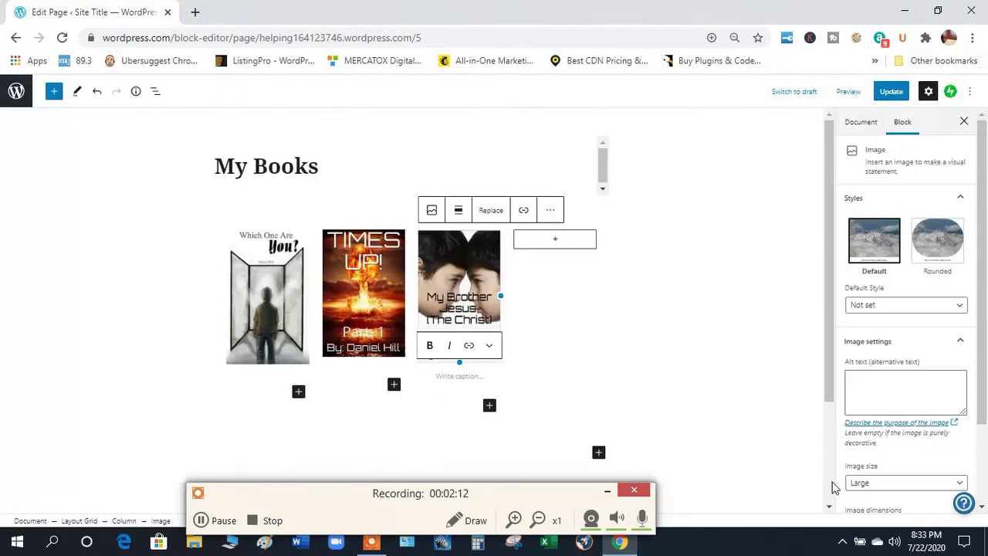
Step: Add an Image block to the grid's fourth column and insert the Which One Are You? cover from the media library
click(559, 243)
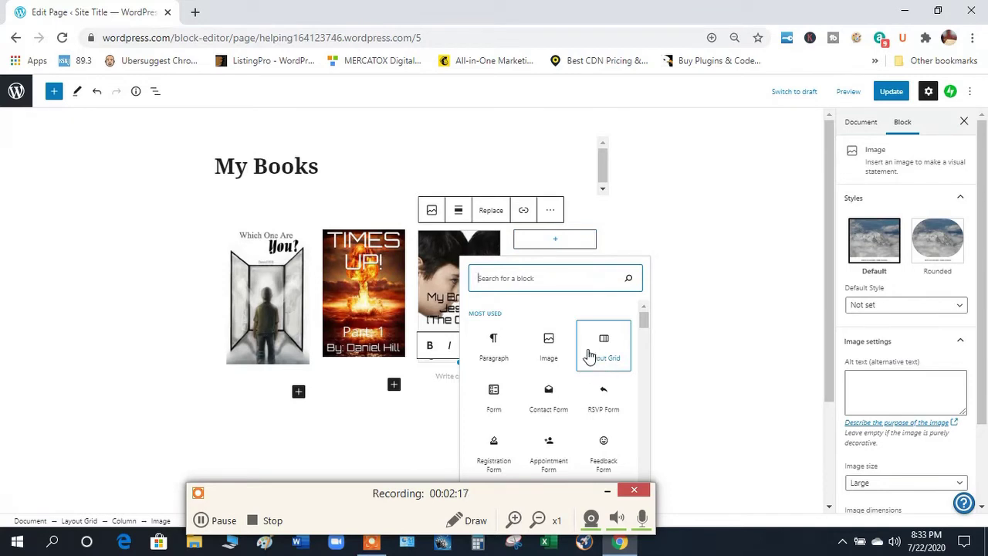
click(556, 359)
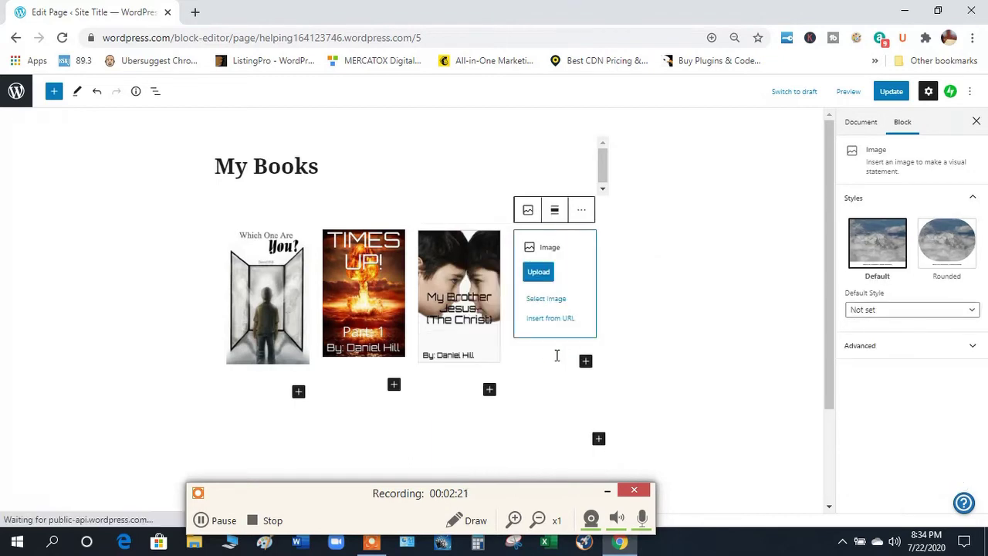
click(551, 303)
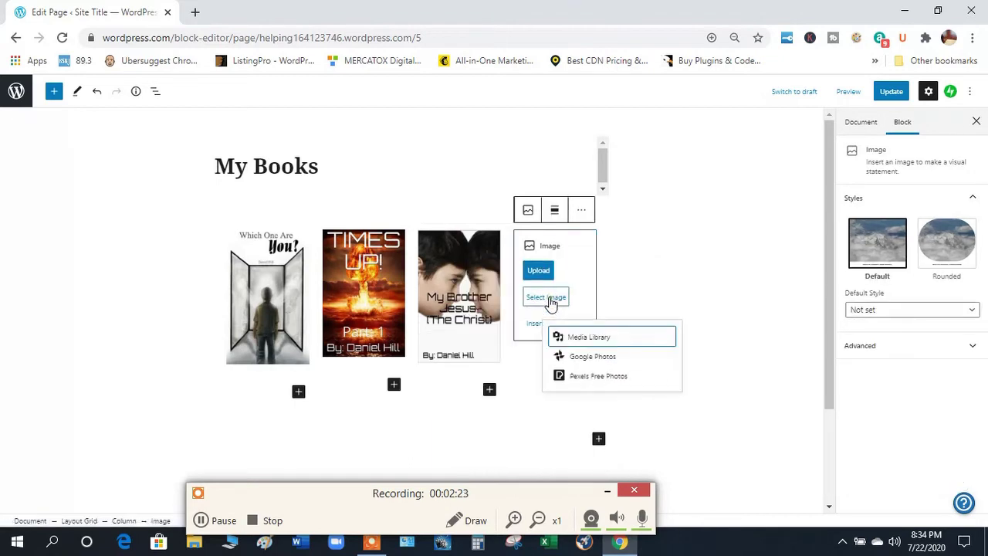
click(575, 337)
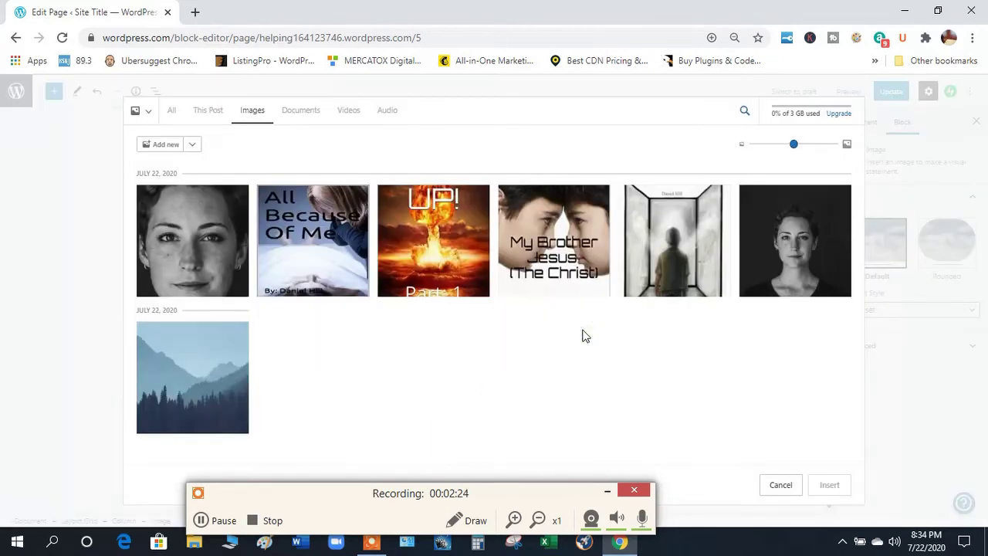
click(687, 271)
click(827, 486)
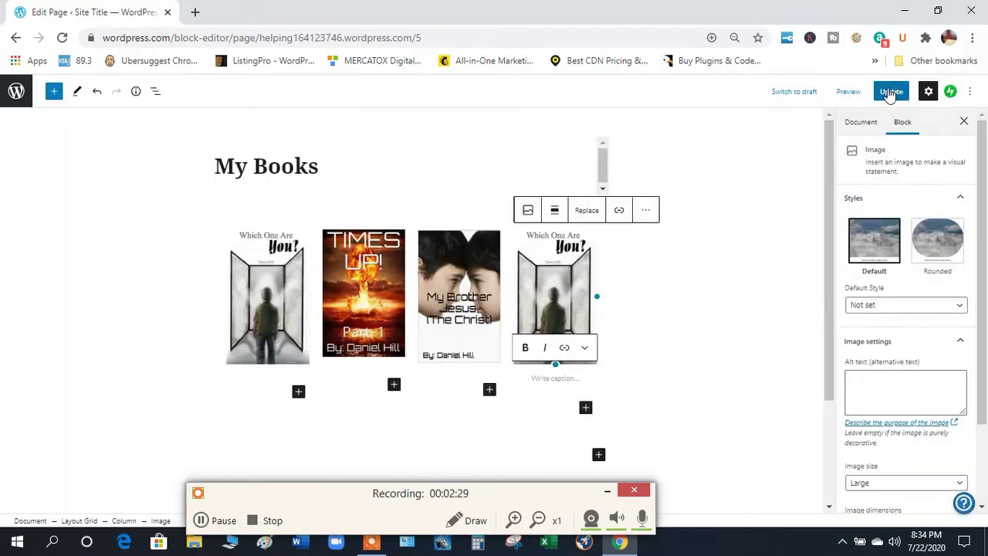
Step: Update the page and check the My Books section in the desktop preview
click(891, 91)
click(841, 91)
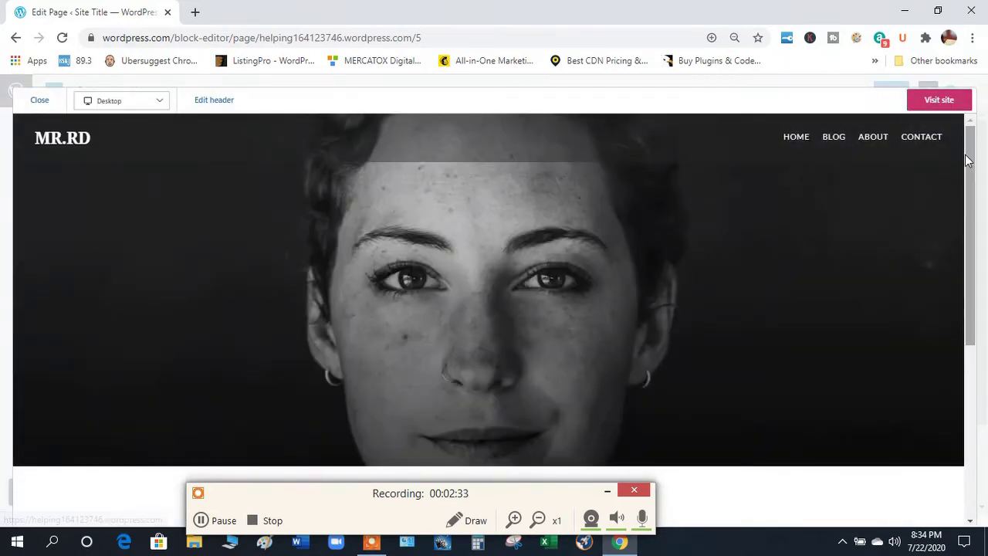
drag(967, 159, 965, 227)
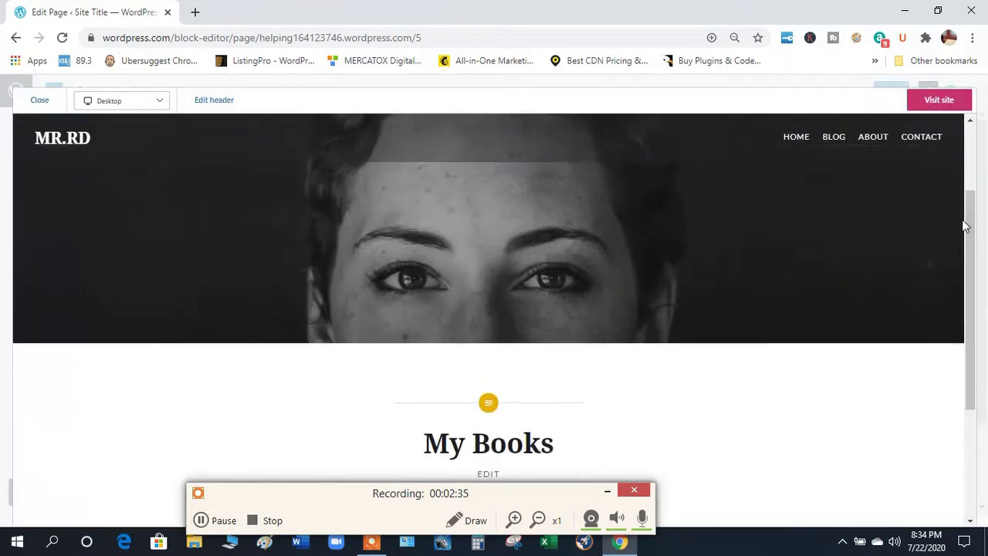
click(37, 101)
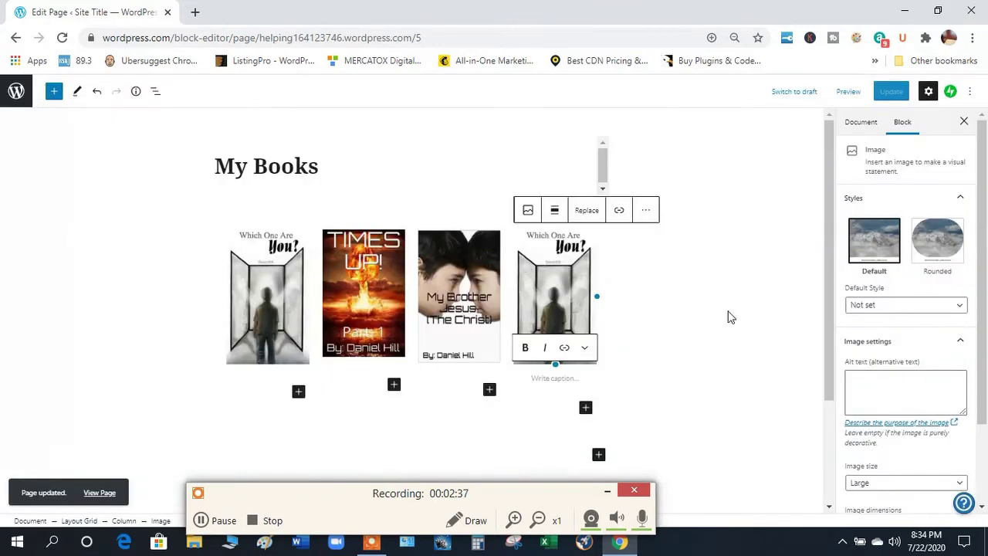
scroll(849, 331, down, 2)
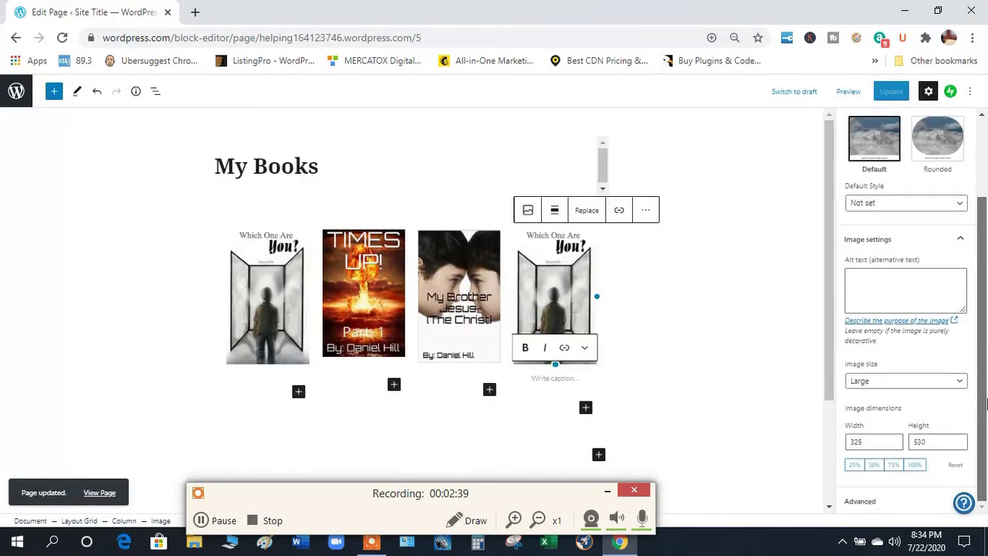
scroll(834, 335, down, 2)
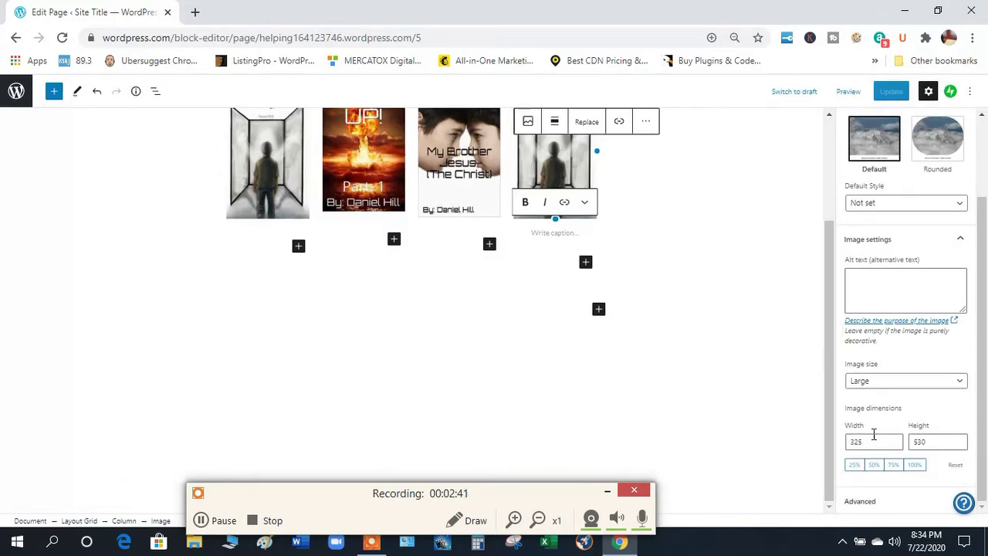
click(433, 239)
scroll(826, 208, up, 2)
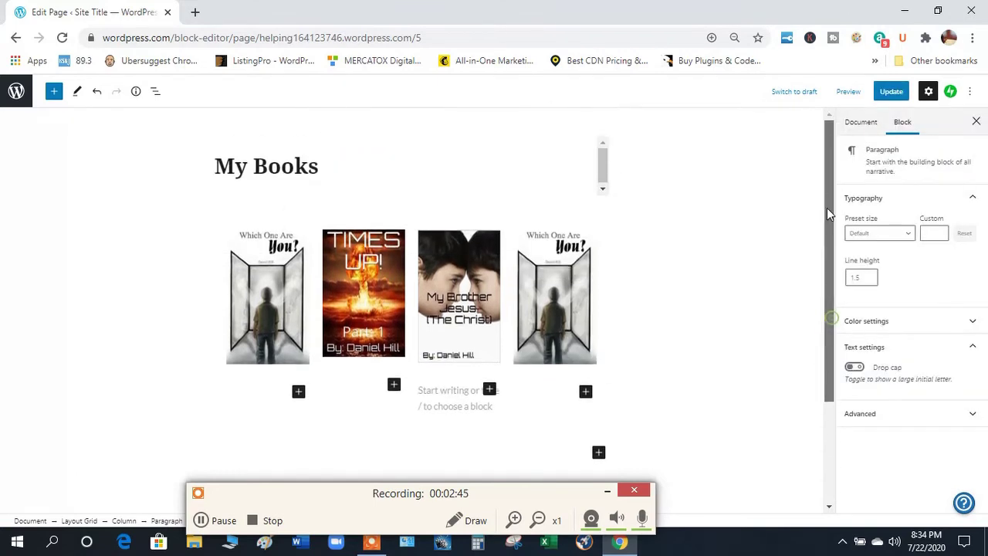
click(401, 226)
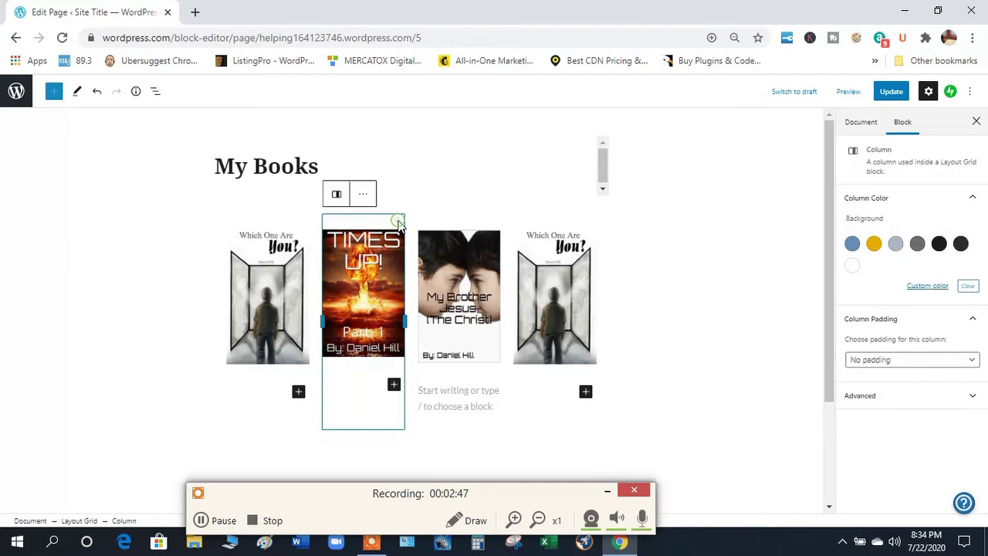
click(279, 222)
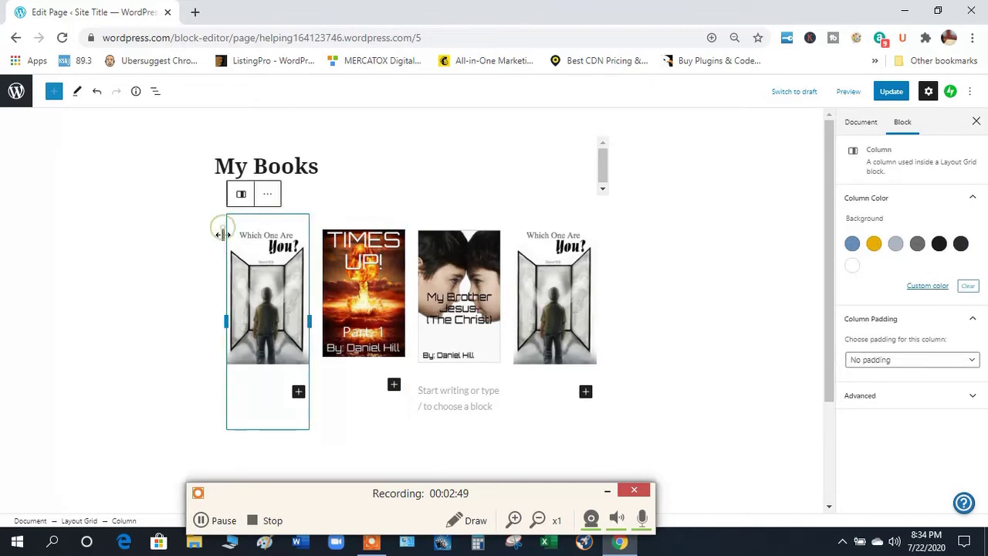
click(360, 409)
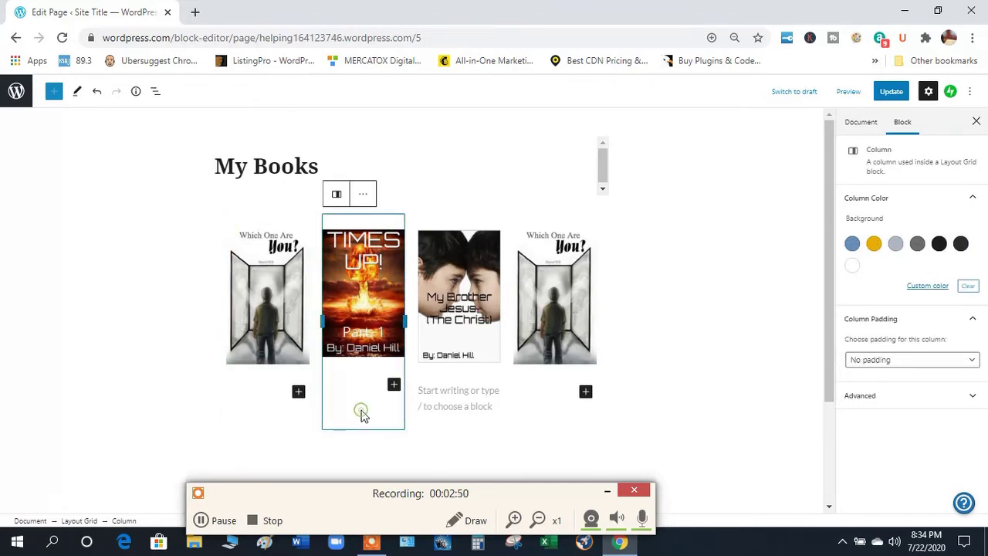
click(457, 436)
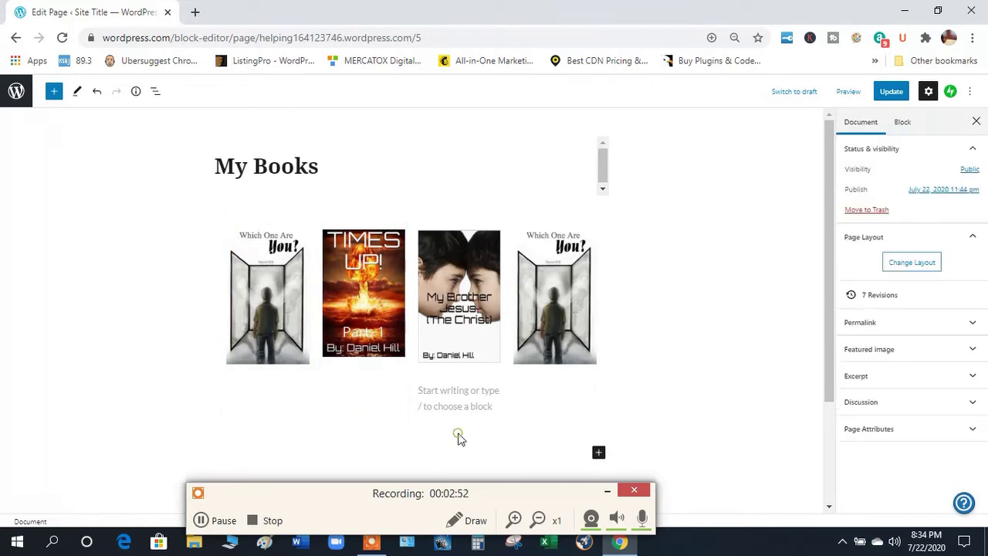
Step: Set the span of all four Layout Grid columns to 1 at the Mobile breakpoint
click(509, 245)
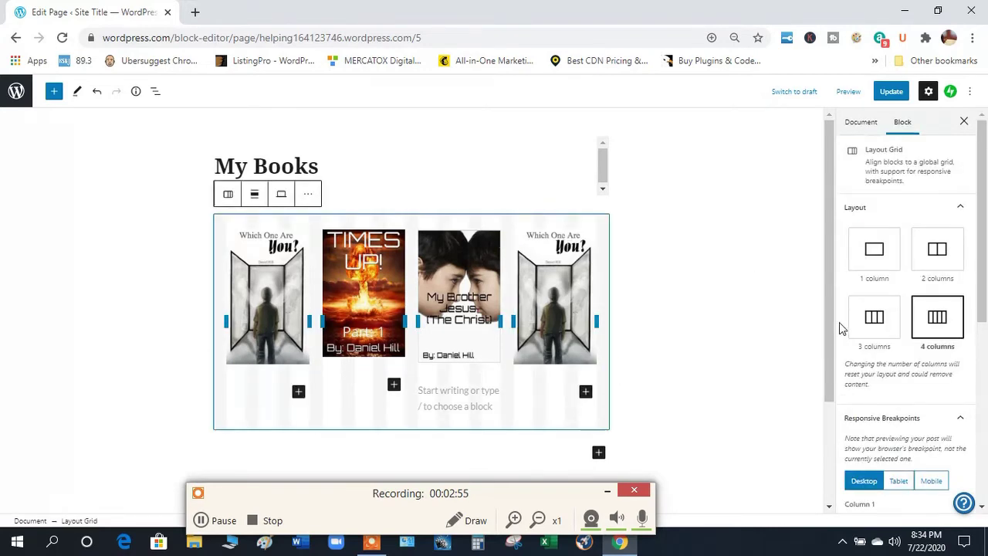
drag(983, 267, 985, 396)
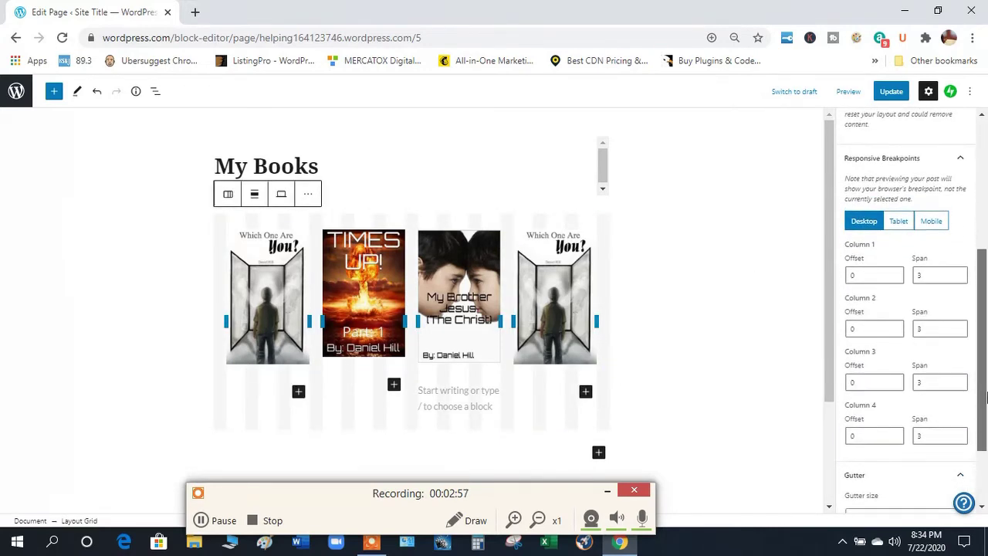
click(931, 220)
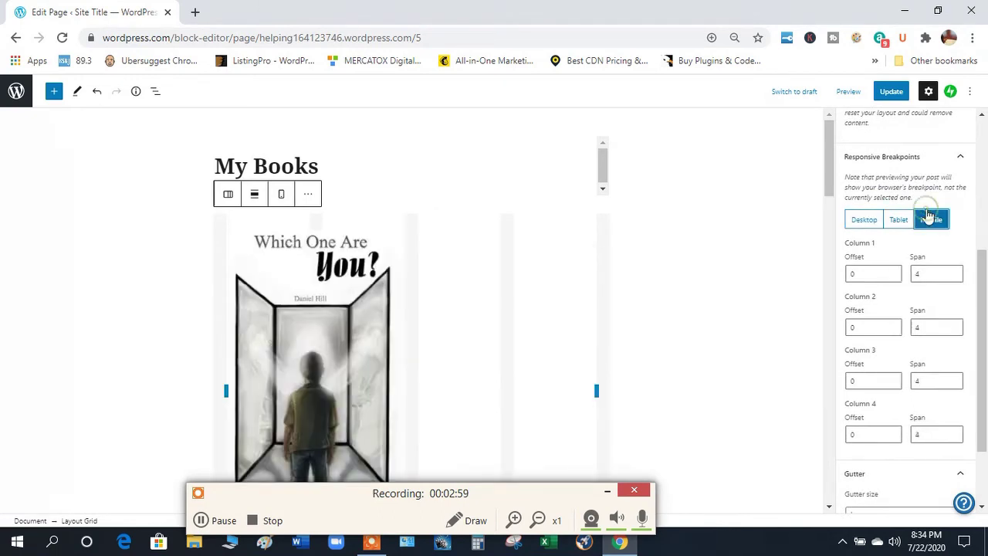
click(922, 275)
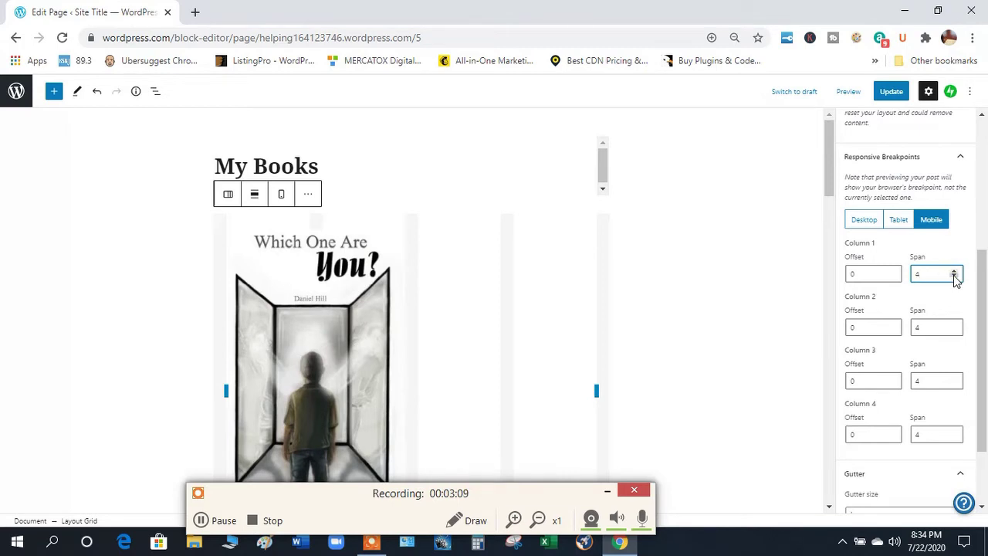
click(954, 270)
click(954, 272)
click(954, 330)
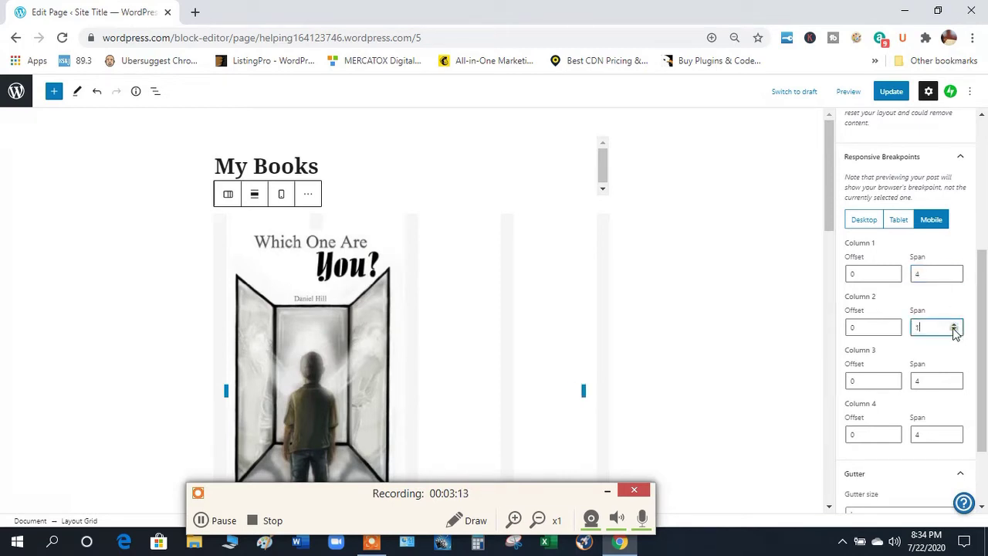
click(954, 331)
click(953, 384)
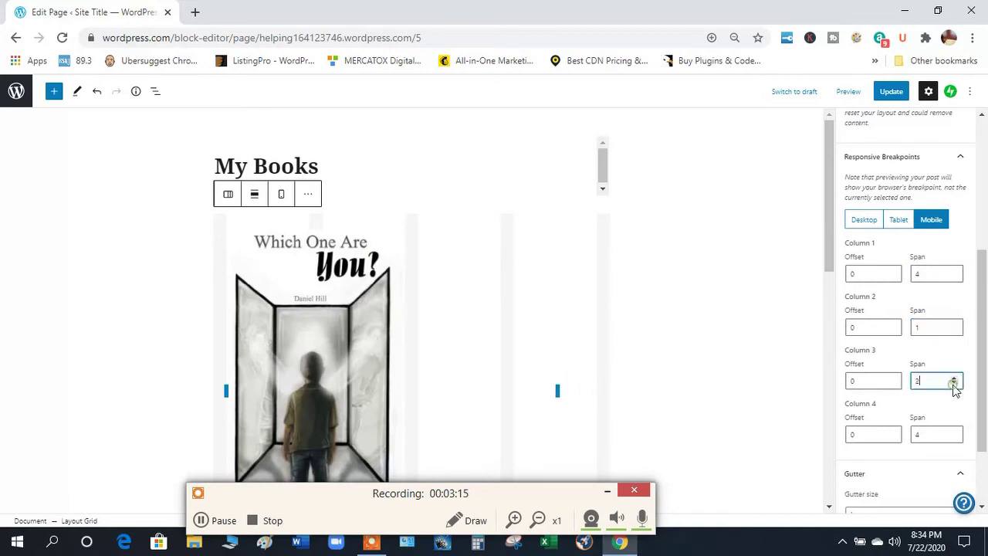
click(953, 384)
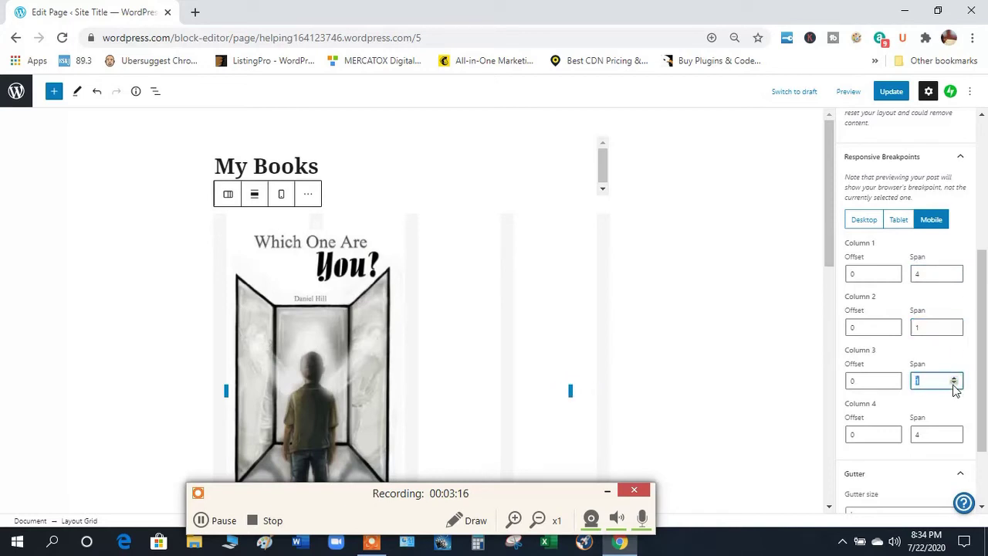
click(954, 437)
click(954, 437)
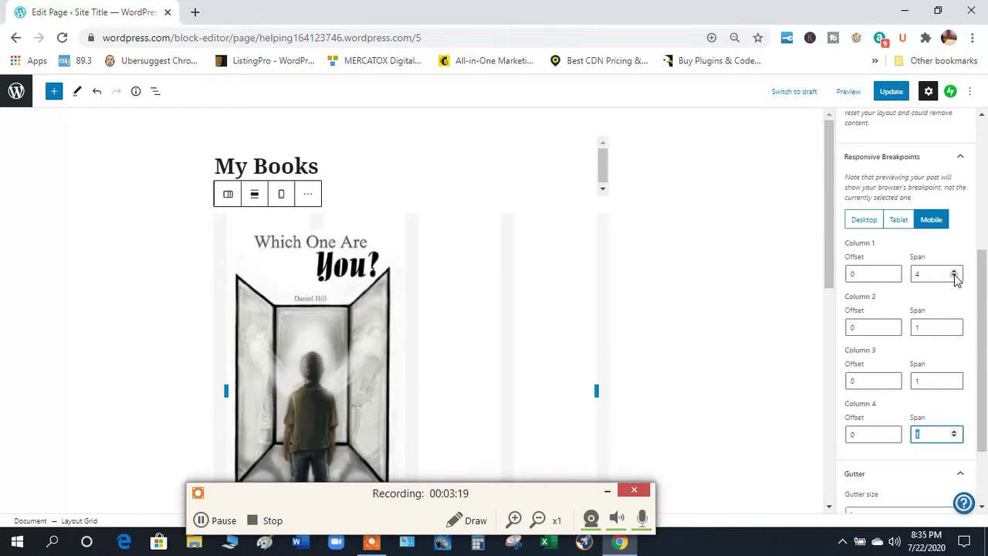
click(954, 277)
click(954, 277)
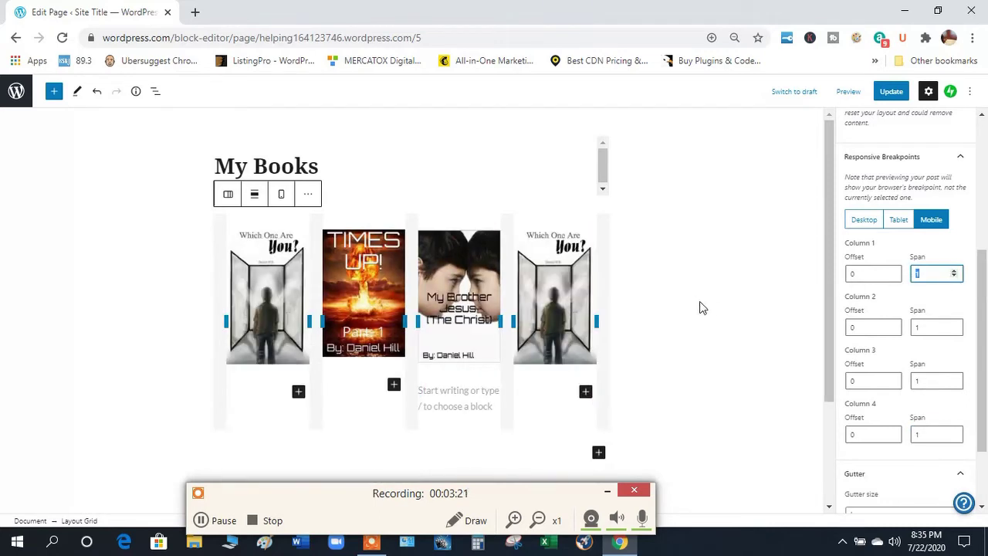
click(714, 337)
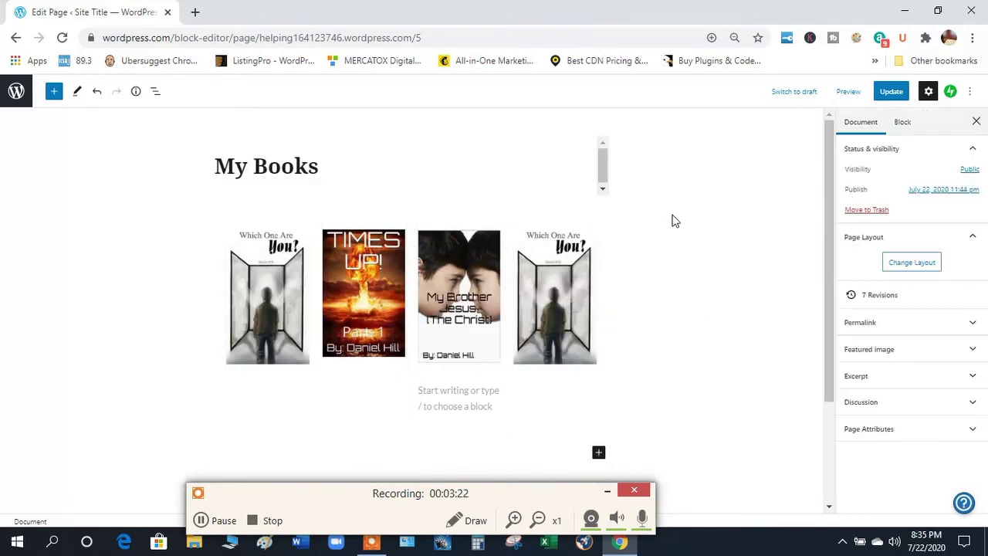
Step: Update the page and check how the row of book covers looks in the Phone preview
click(887, 91)
click(848, 92)
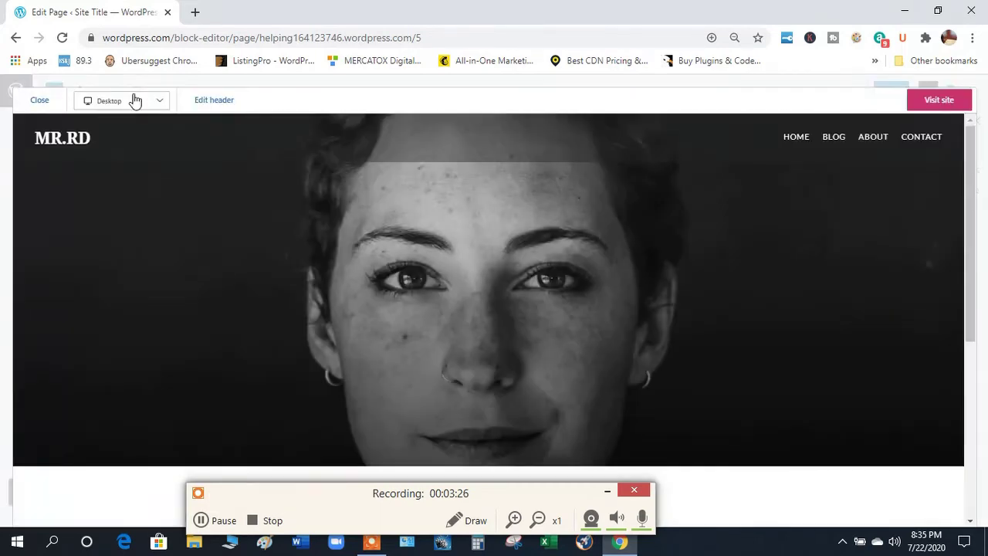
click(139, 100)
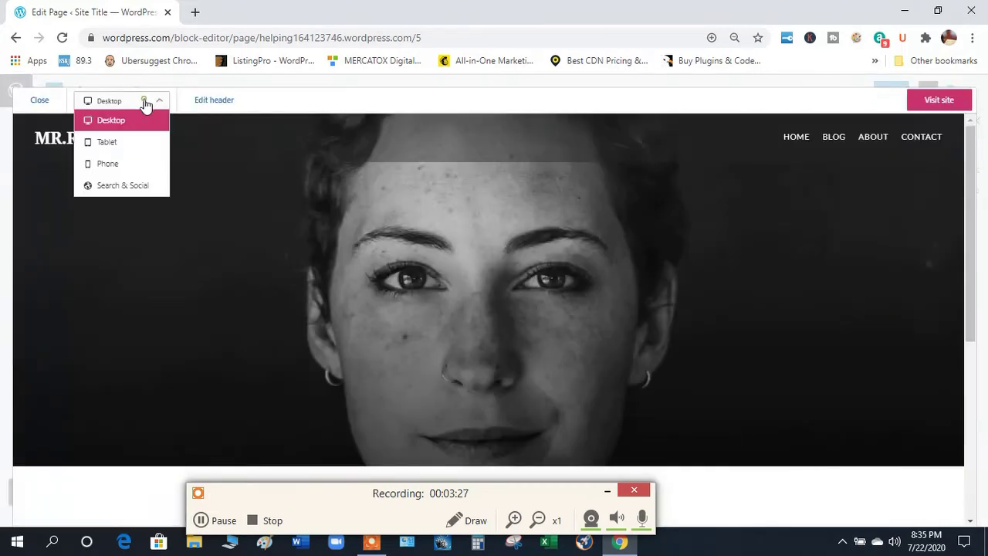
click(141, 164)
scroll(624, 185, down, 1)
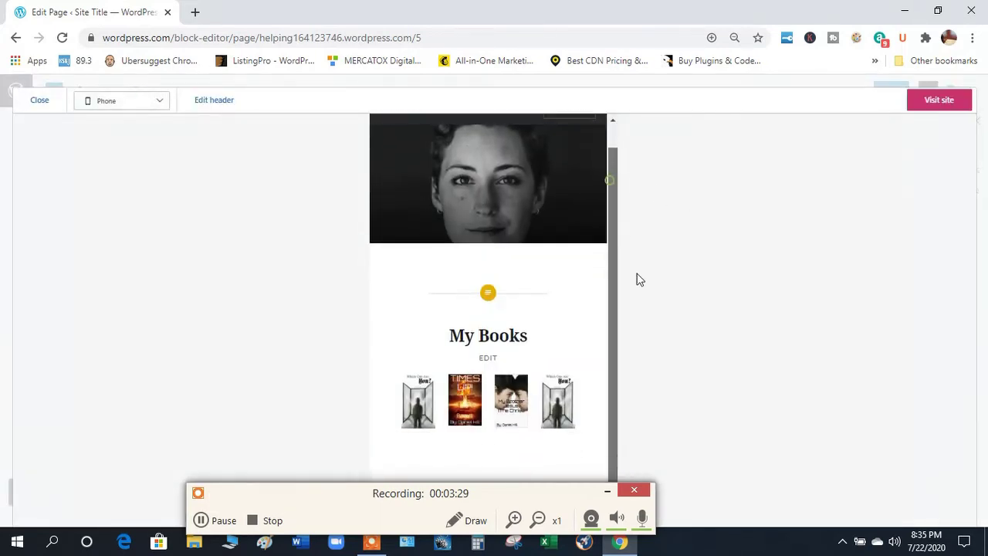
scroll(613, 126, up, 1)
click(35, 110)
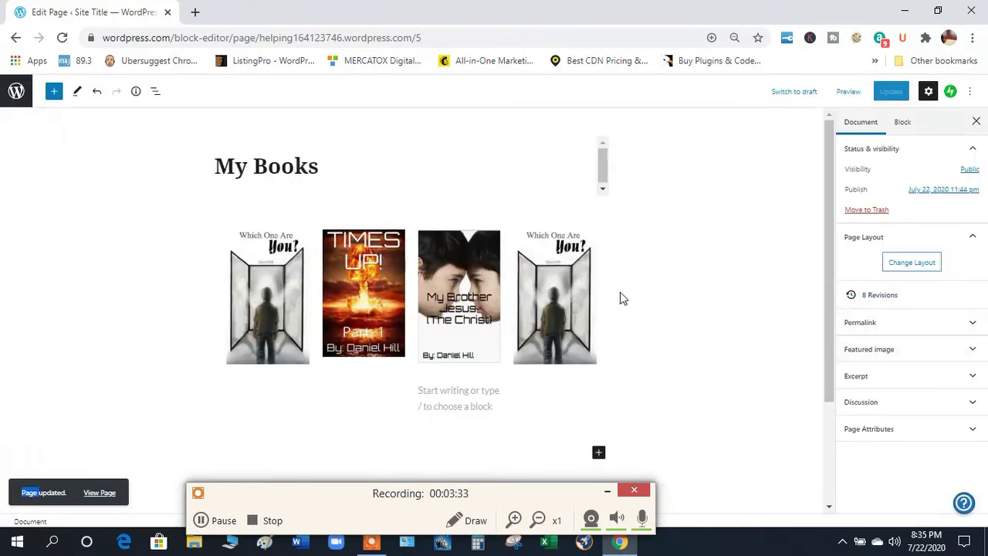
Step: Set the span of all four Layout Grid columns to 2 at the Tablet breakpoint
click(508, 261)
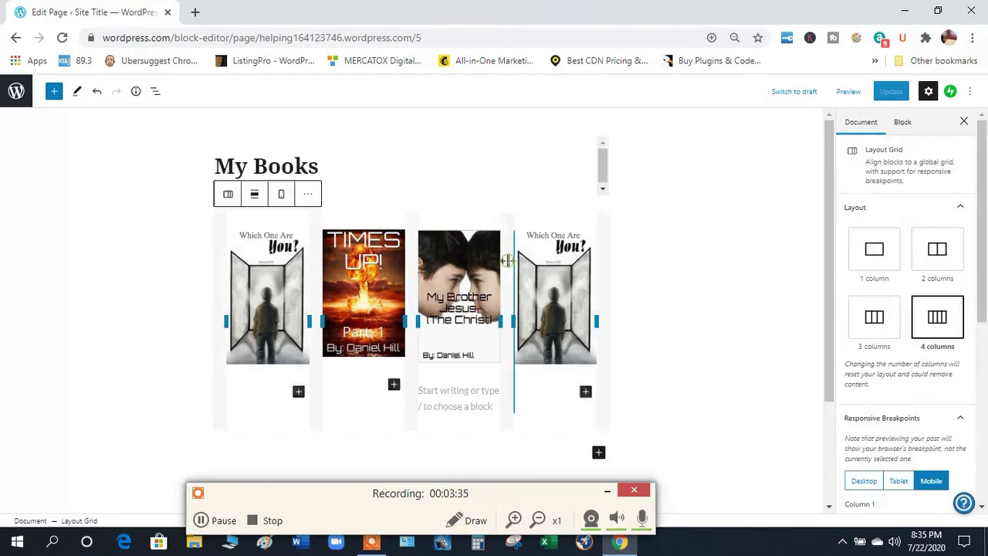
scroll(981, 351, down, 1)
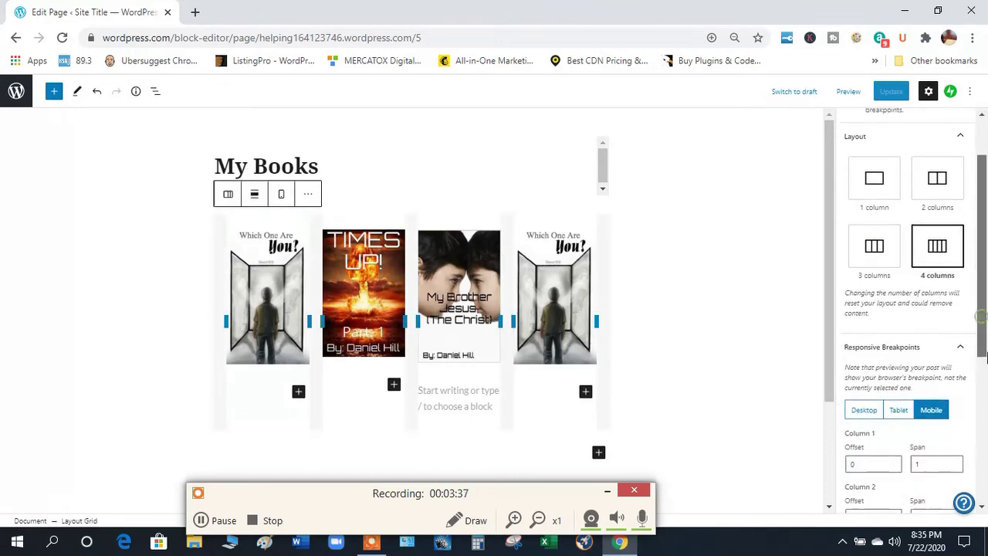
click(898, 410)
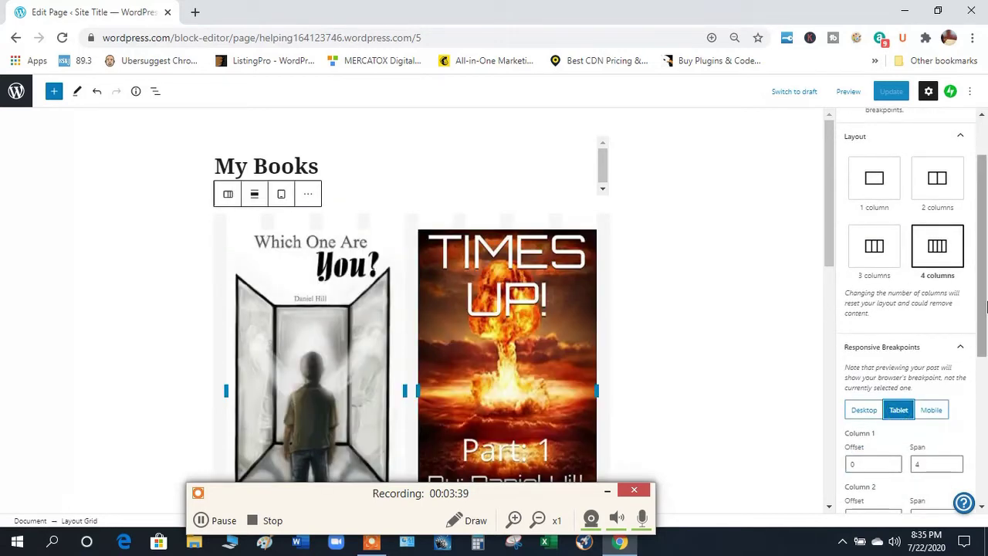
scroll(985, 307, down, 3)
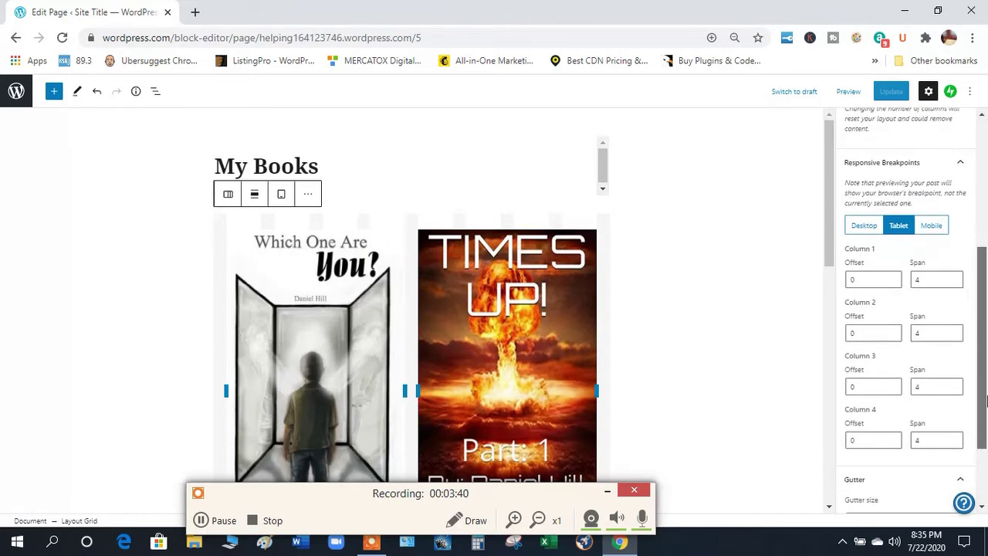
click(933, 284)
click(955, 284)
click(955, 283)
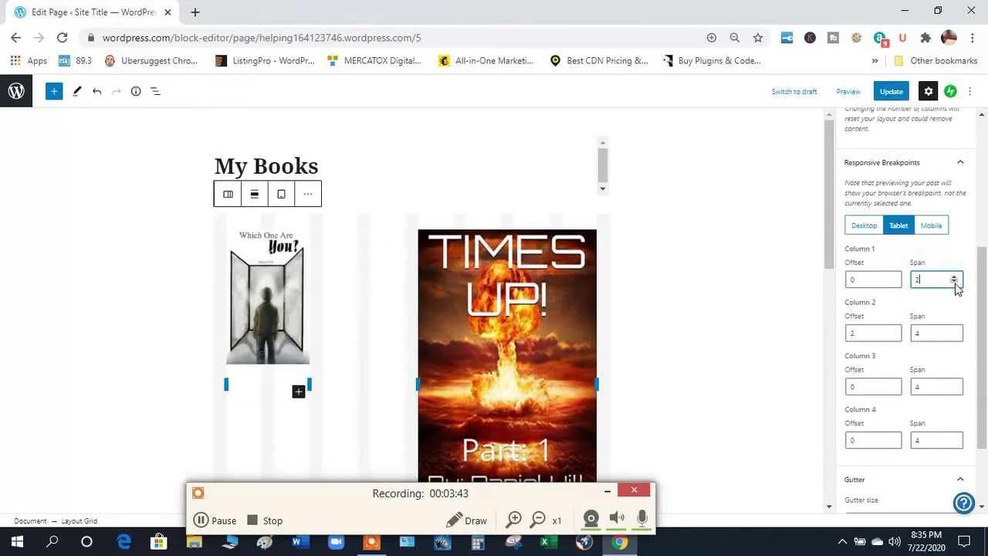
click(933, 332)
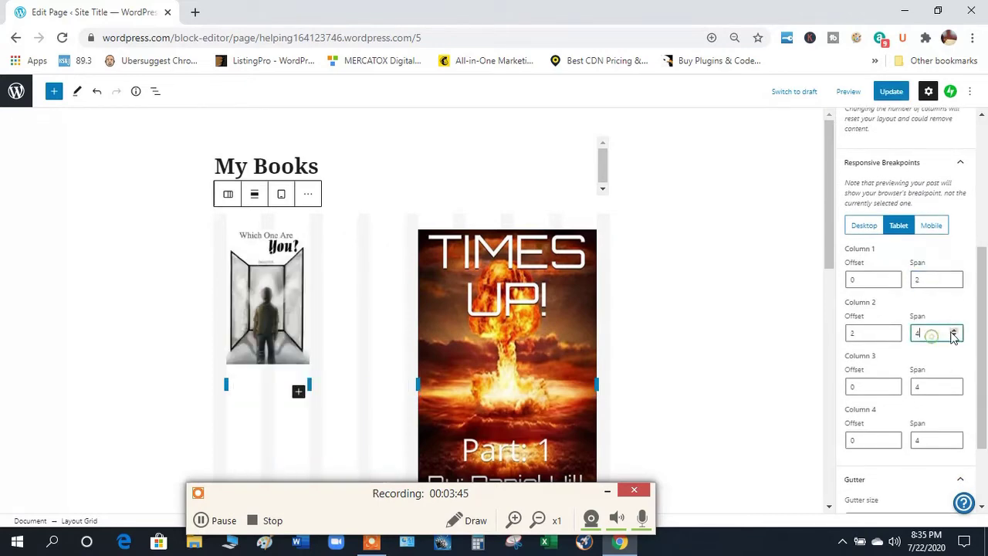
click(954, 336)
click(955, 336)
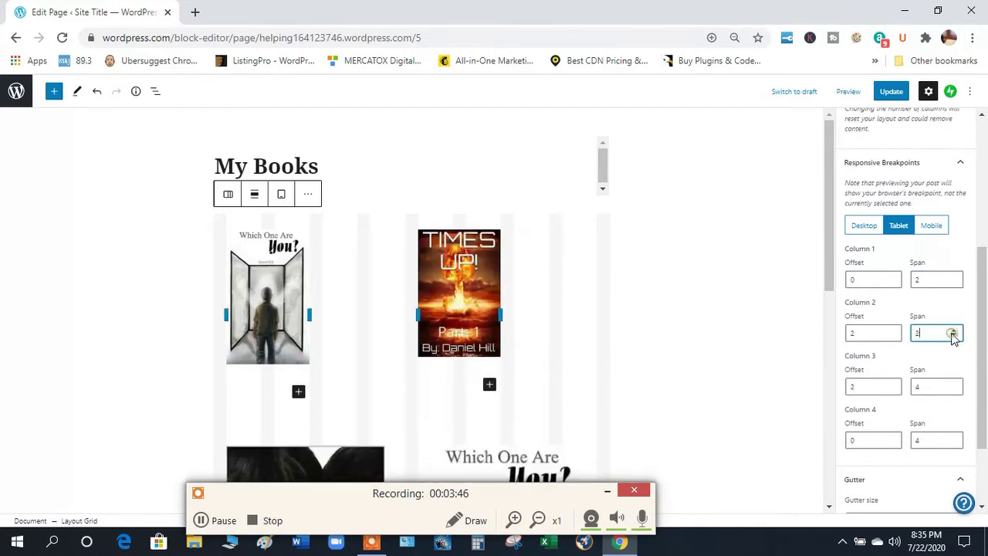
click(929, 386)
click(954, 389)
click(954, 390)
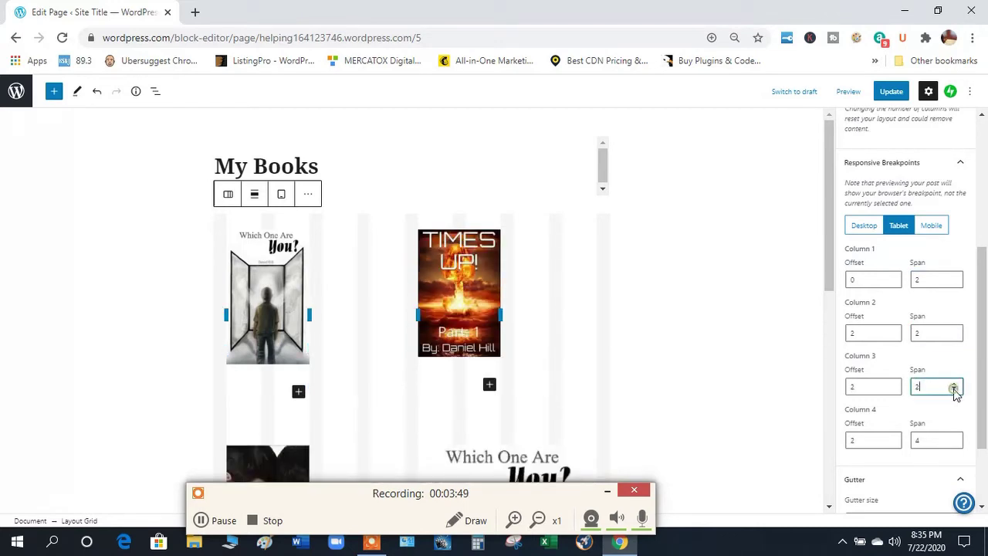
click(943, 438)
click(955, 445)
click(954, 444)
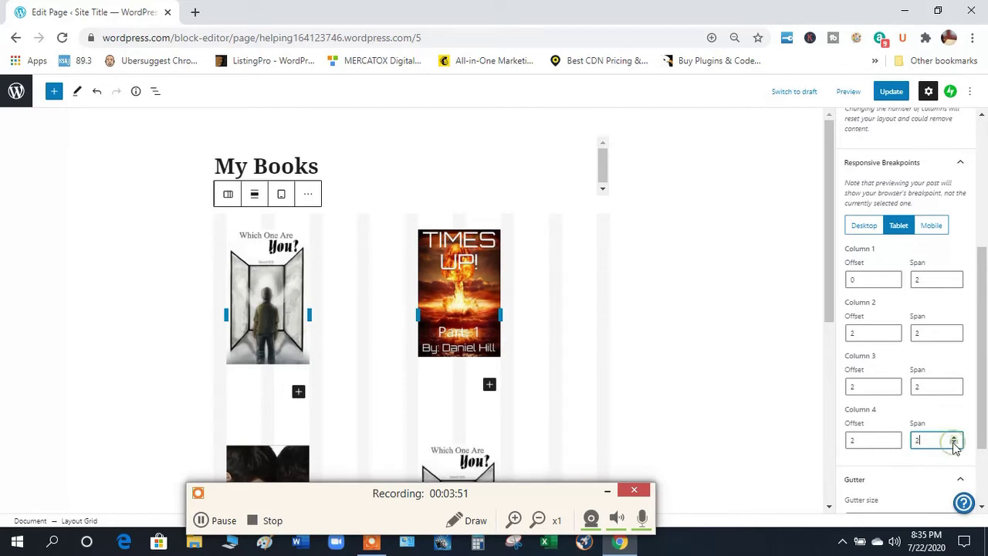
Step: Set the Tablet offset of columns 4, 3 and 2 in the Layout Grid to 0
click(881, 441)
click(892, 443)
click(892, 444)
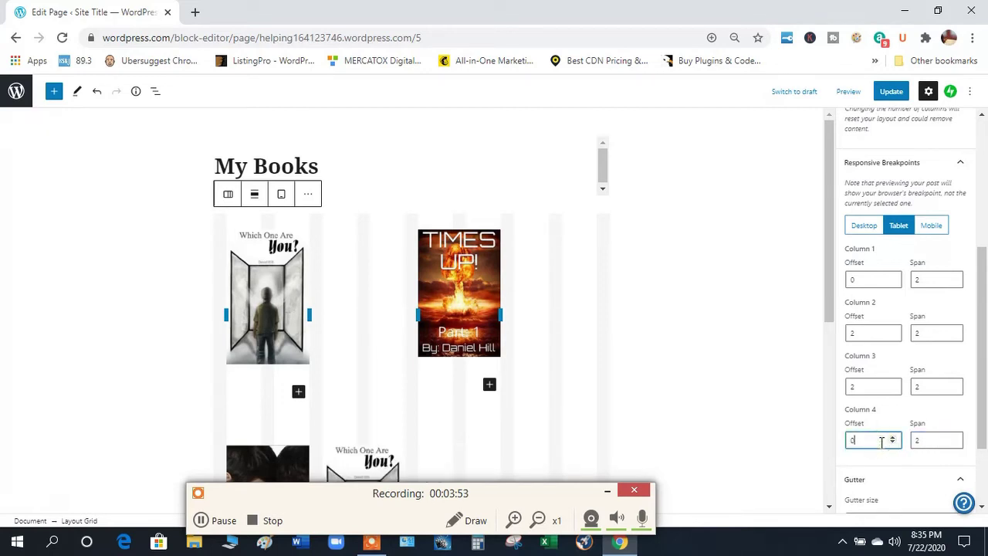
click(873, 387)
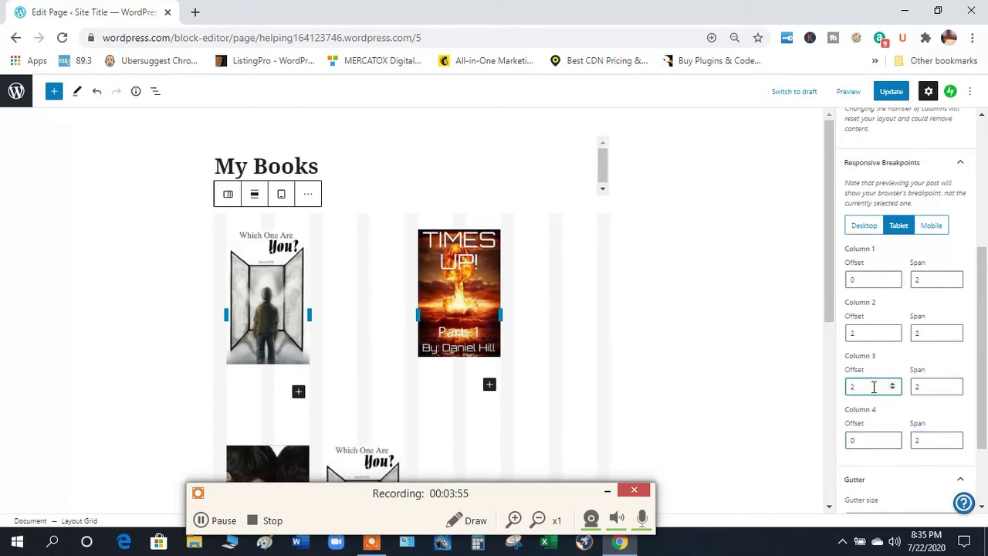
key(BackSpace)
text(0)
click(866, 332)
key(BackSpace)
text(0)
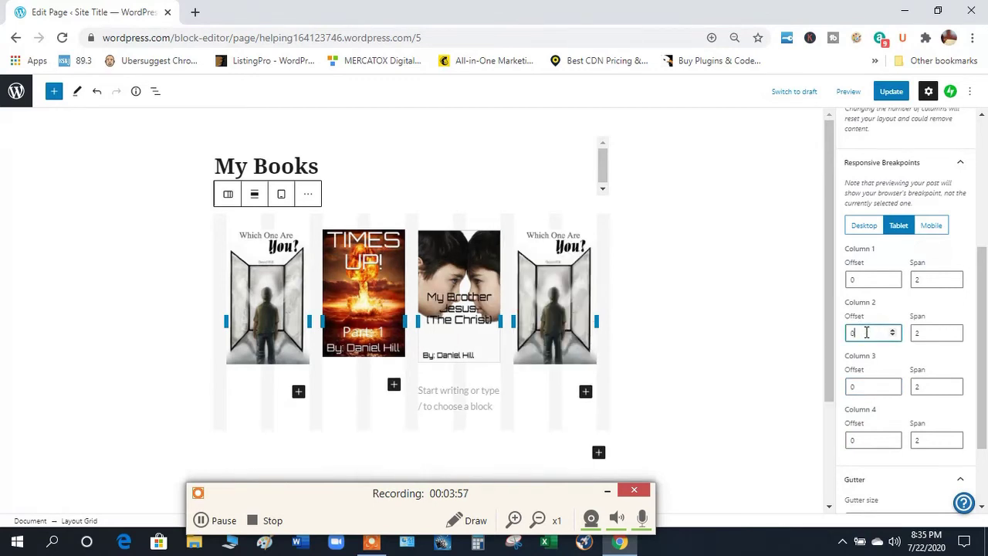
Step: Update the page and check the My Books section in the Phone, Tablet and Desktop previews
click(889, 96)
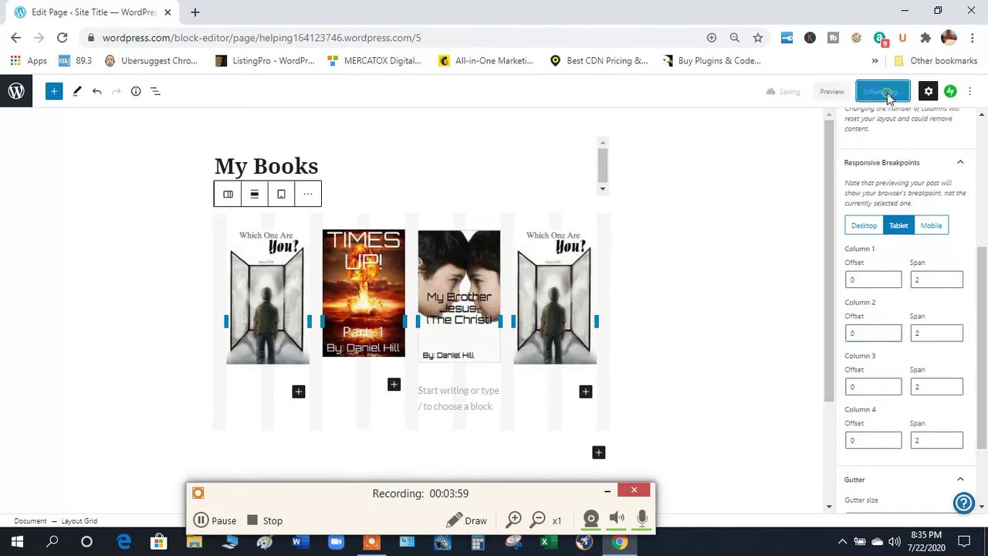
click(848, 93)
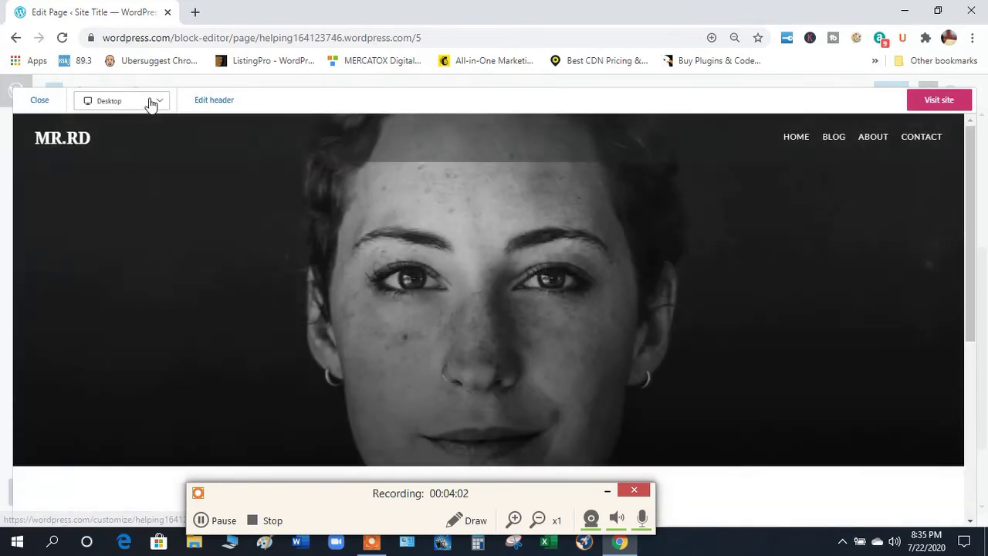
click(152, 101)
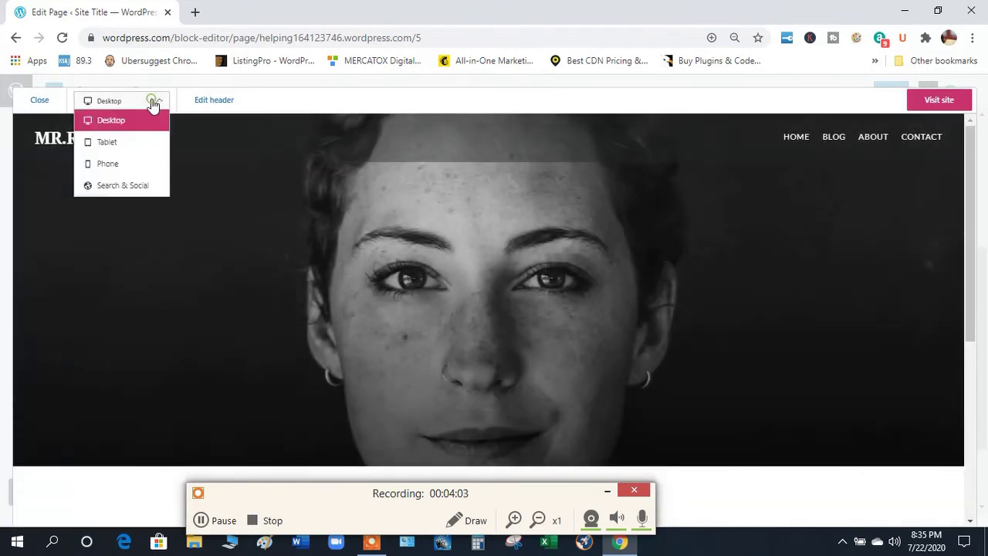
click(141, 162)
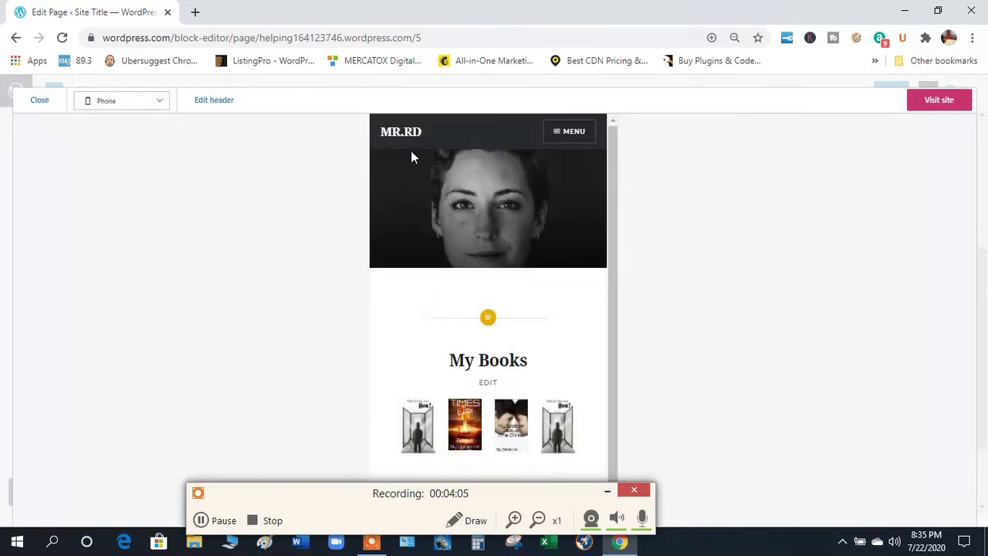
click(160, 101)
click(155, 139)
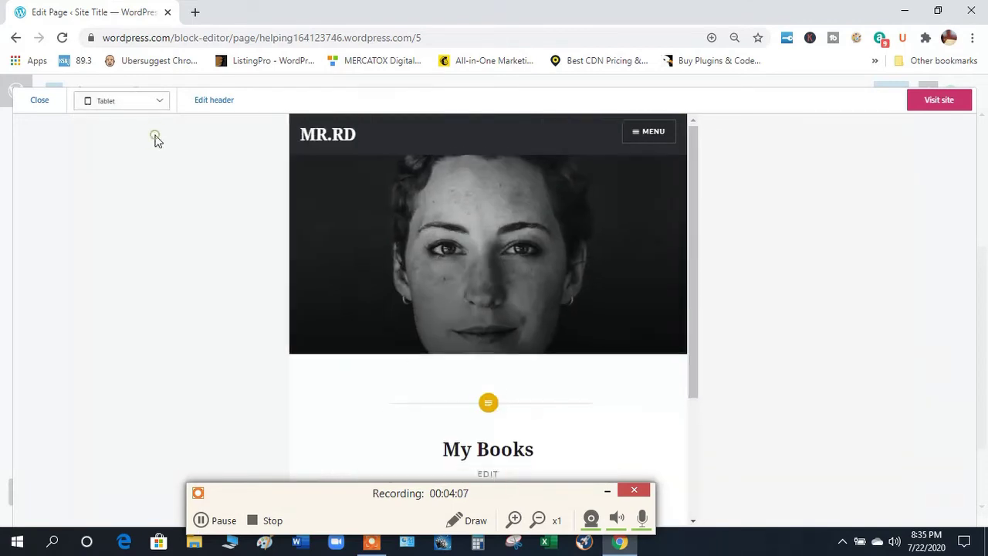
drag(701, 209, 685, 165)
click(147, 104)
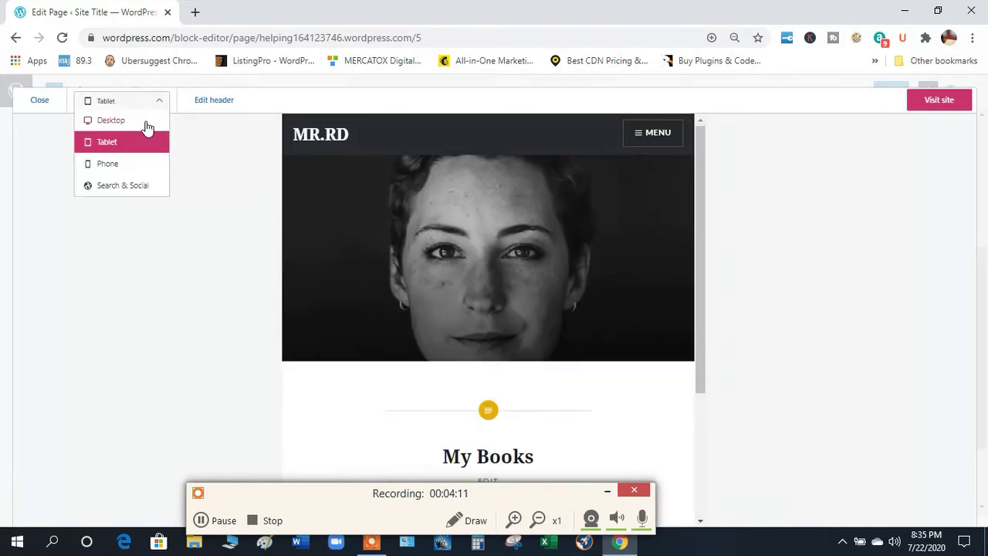
click(144, 121)
drag(969, 223, 538, 236)
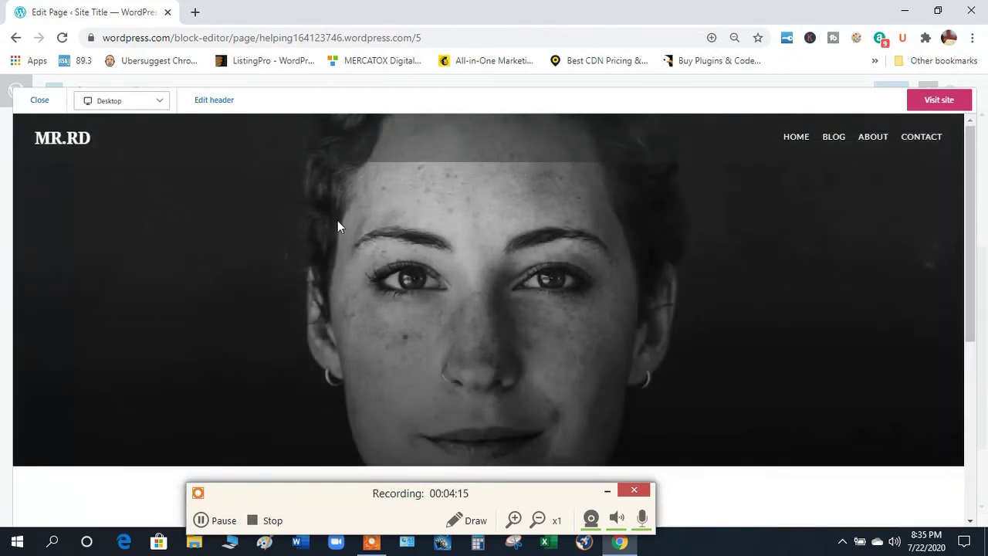
scroll(968, 172, down, 4)
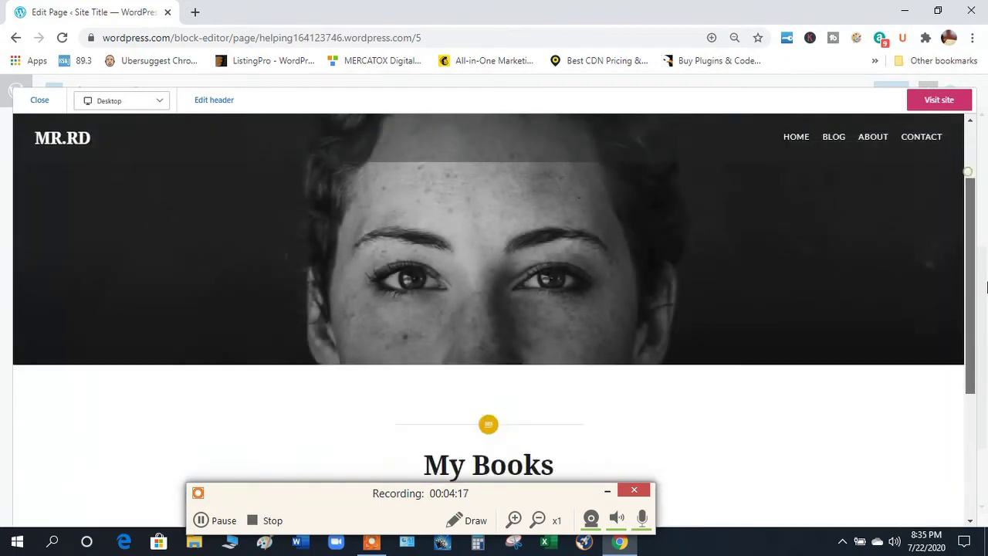
click(51, 105)
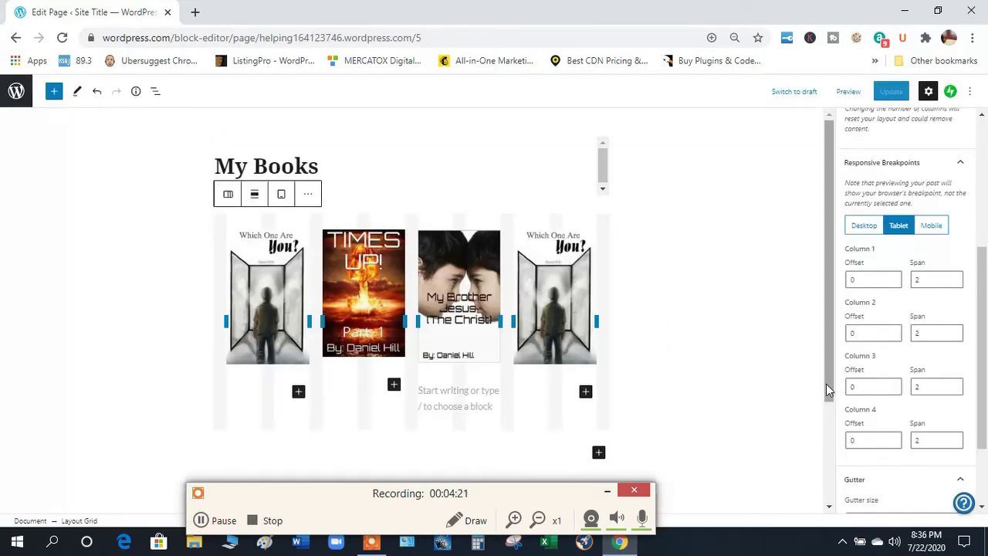
Step: Search the blocks for "button" and add a Buttons block below the row of book covers
scroll(831, 416, down, 1)
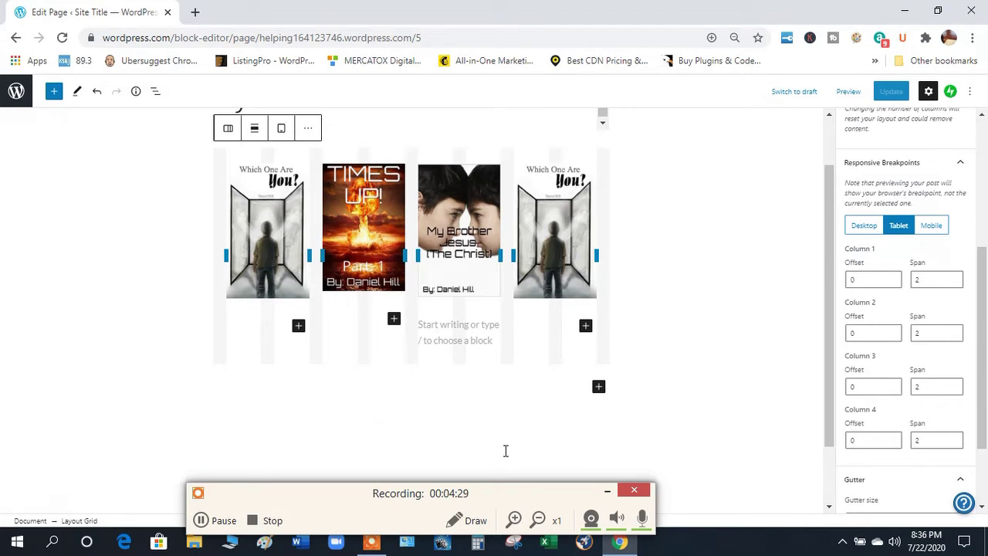
click(599, 388)
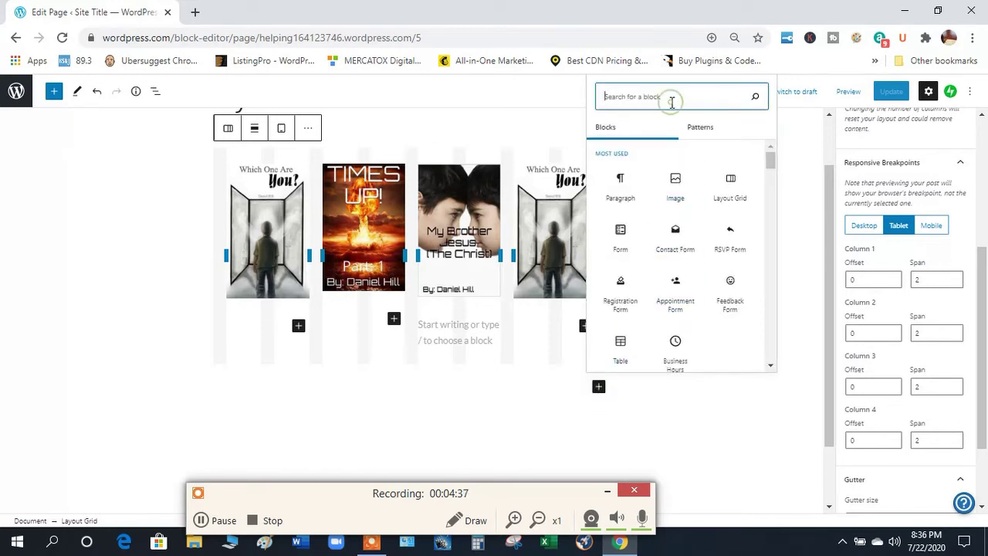
text(button)
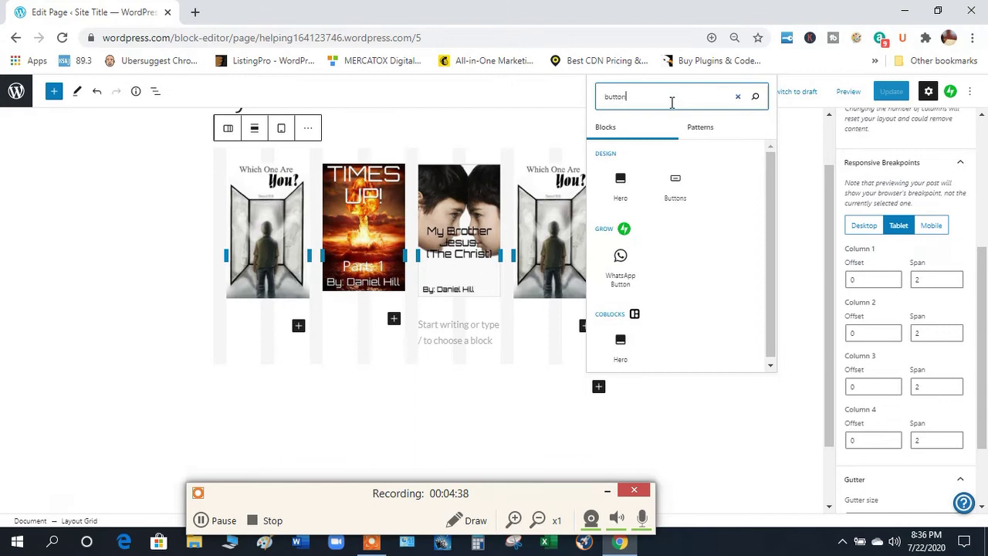
click(678, 192)
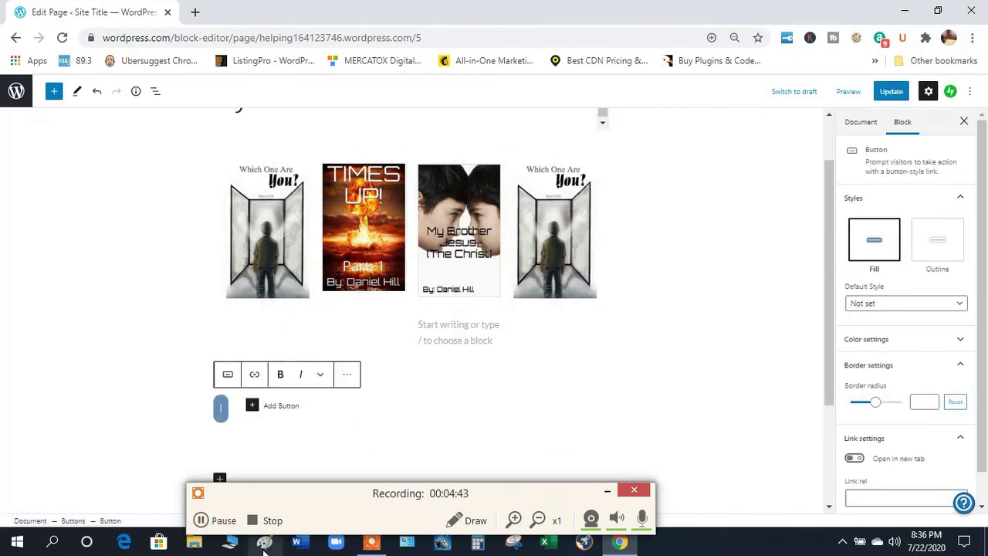
click(222, 522)
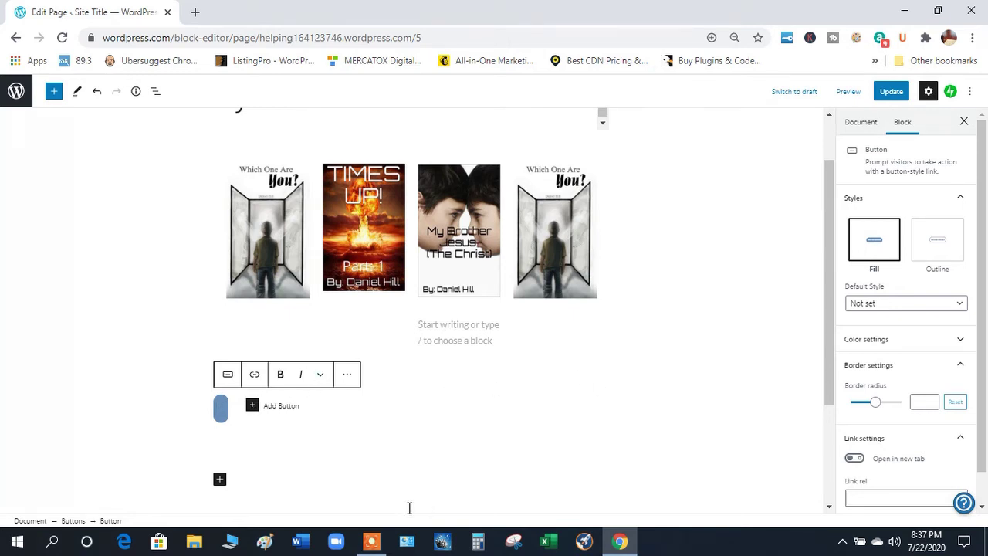
click(375, 544)
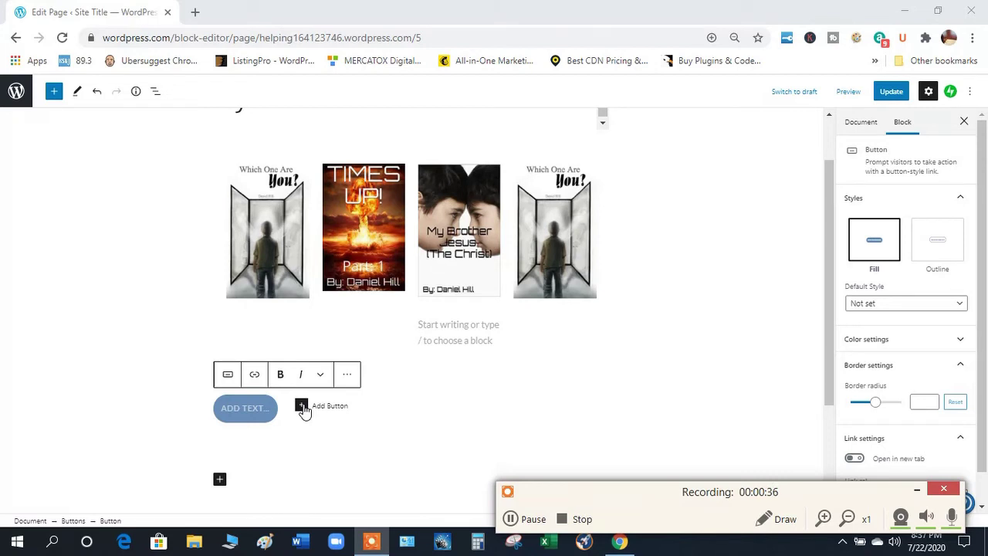
Step: Label the first button ABOUT and add two more buttons beside it labelled MY BOOKS and CONTACT
click(255, 412)
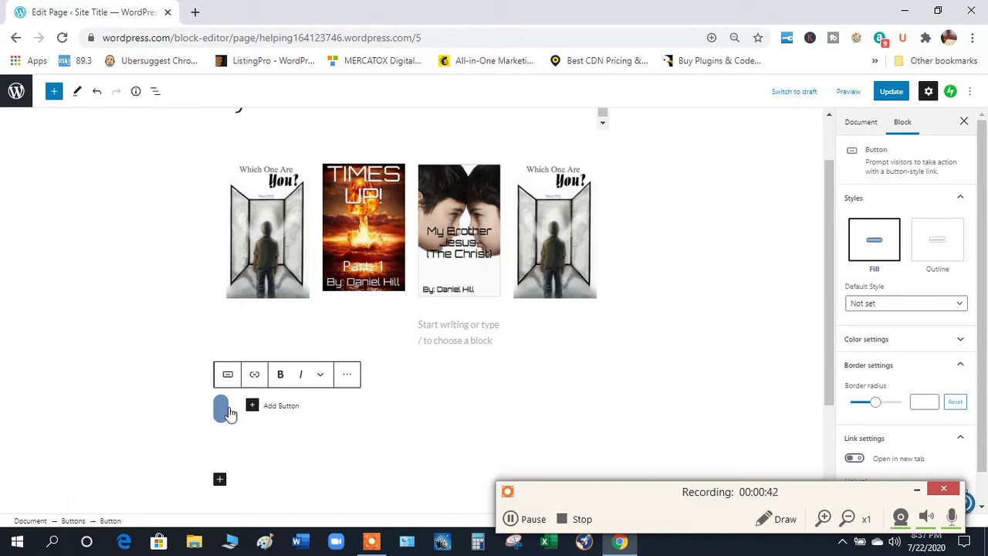
text(ABOUT)
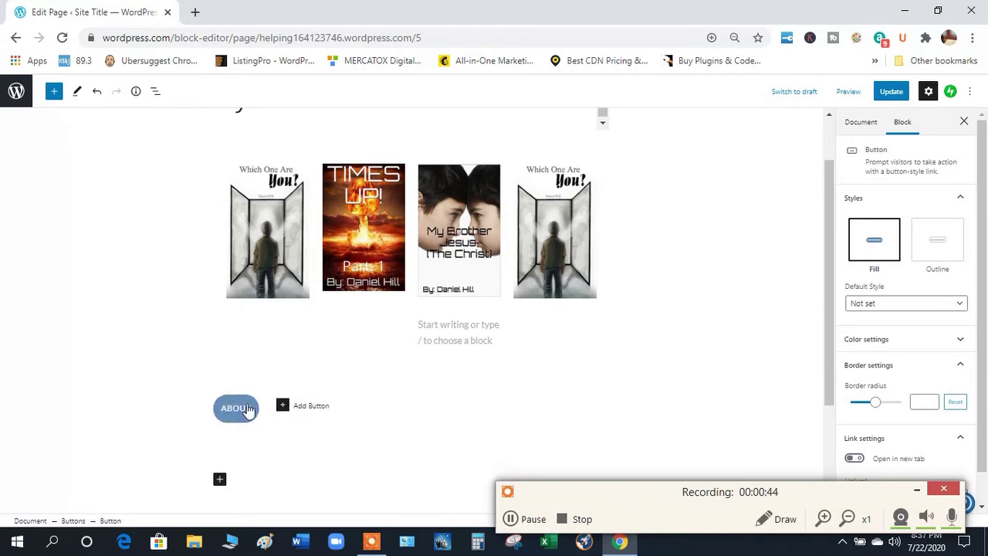
click(285, 407)
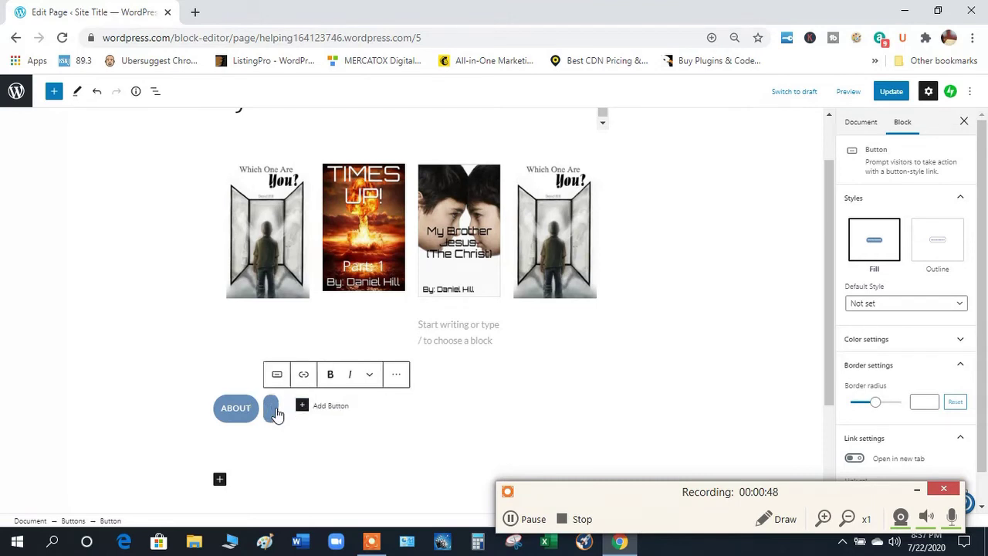
text(MY BOOKS)
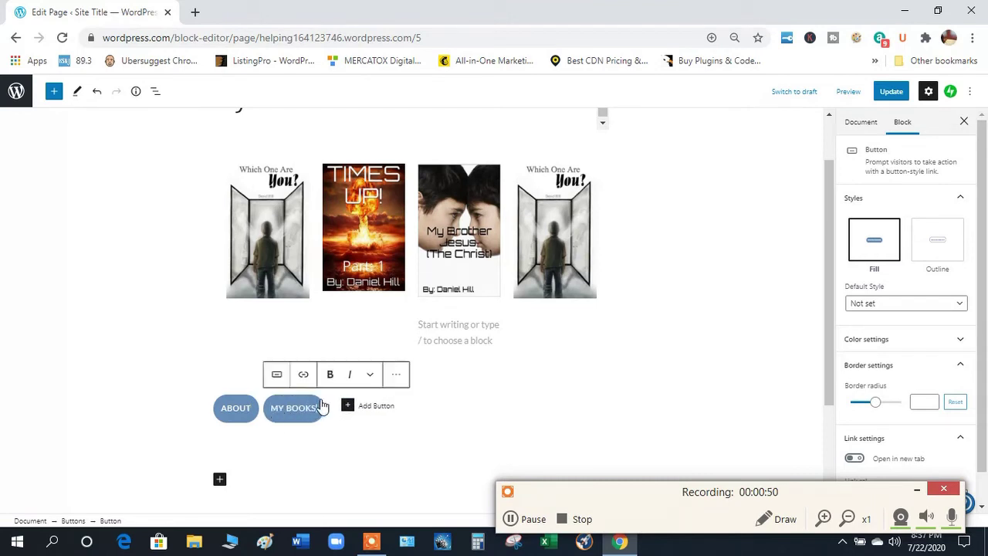
click(347, 405)
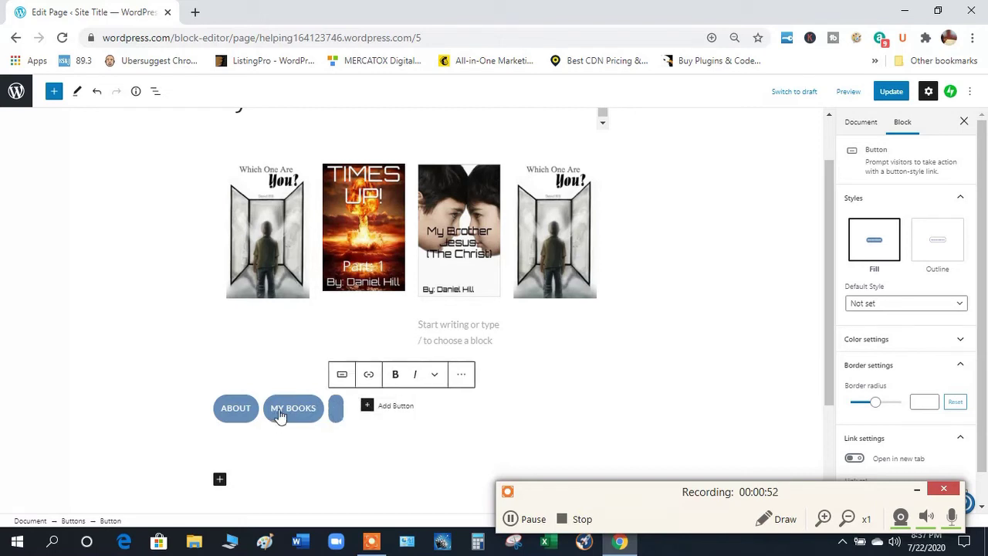
text(CO)
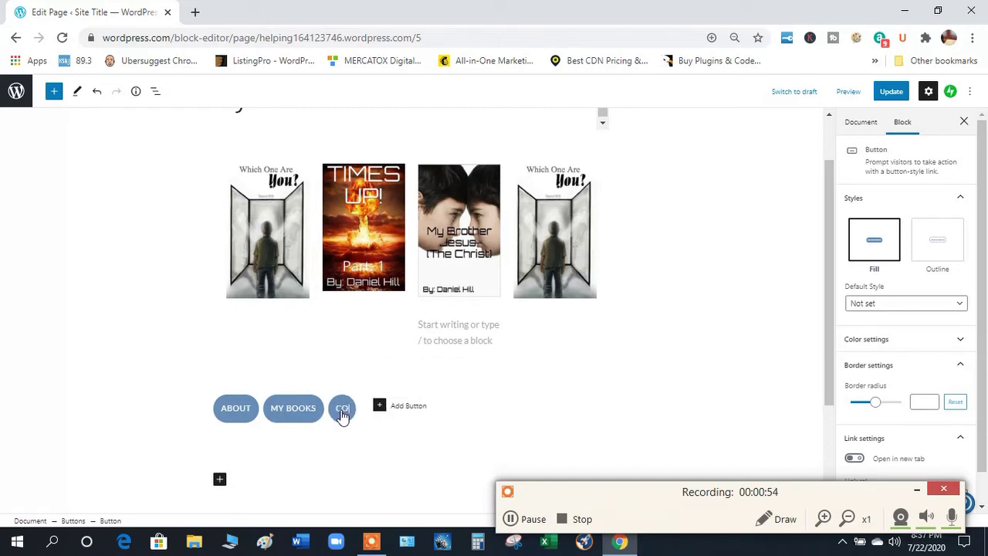
text(NTACT)
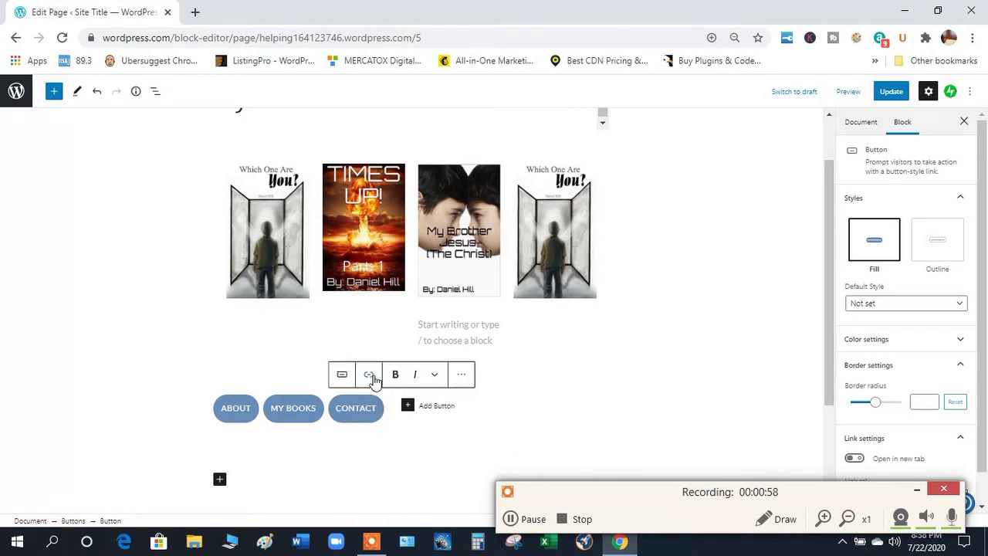
mouse_move(347, 382)
click(341, 342)
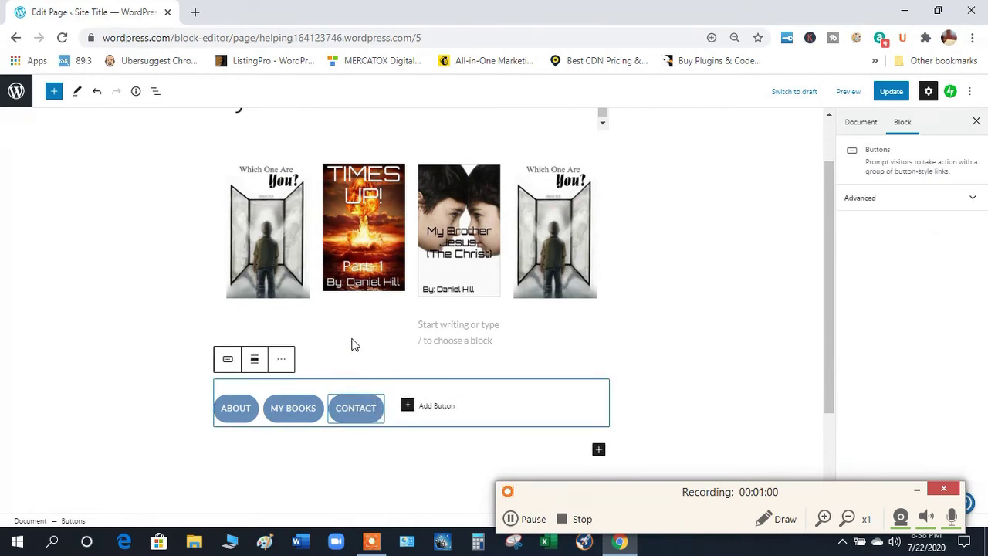
Step: Center the row of buttons and set the CONTACT button's background color to solid black
click(256, 360)
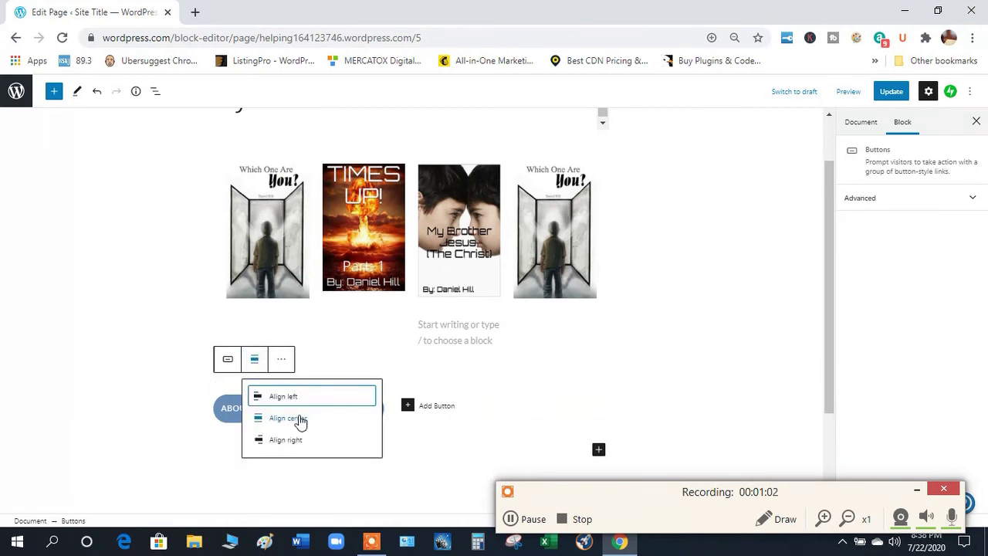
click(297, 418)
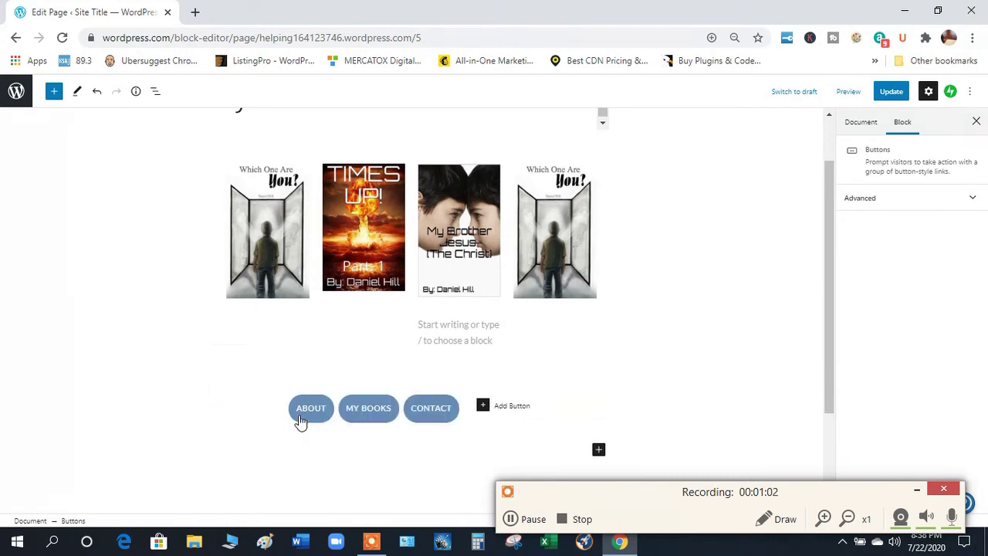
click(432, 409)
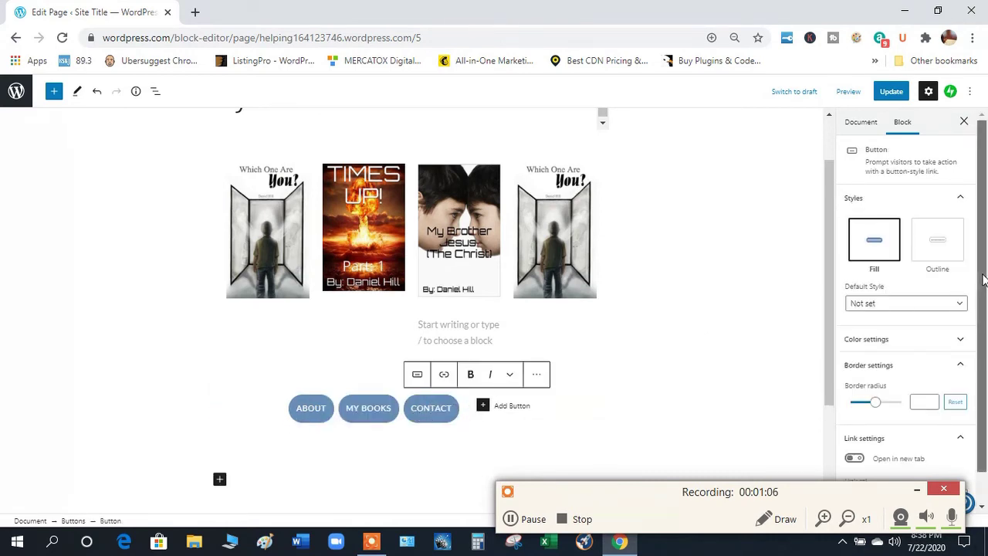
scroll(985, 349, down, 1)
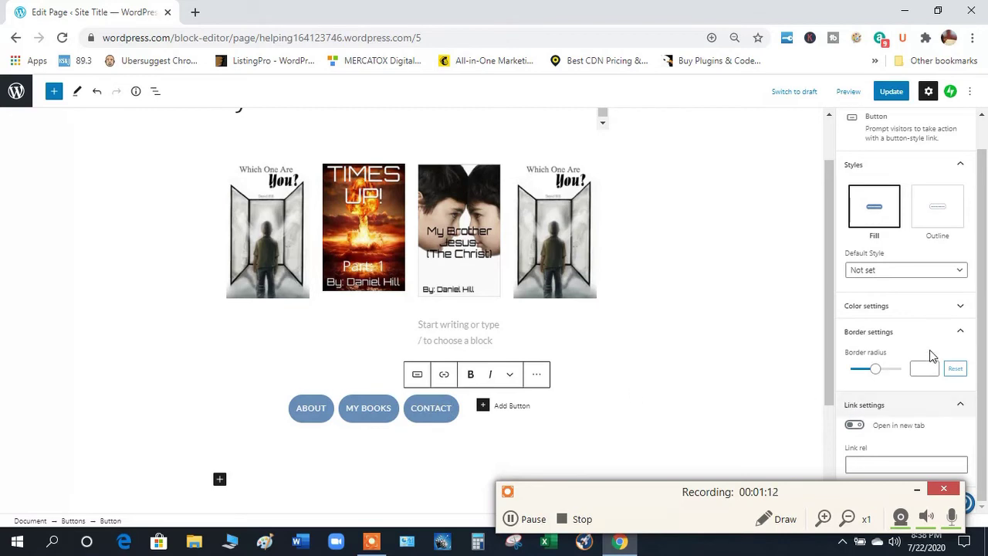
click(963, 305)
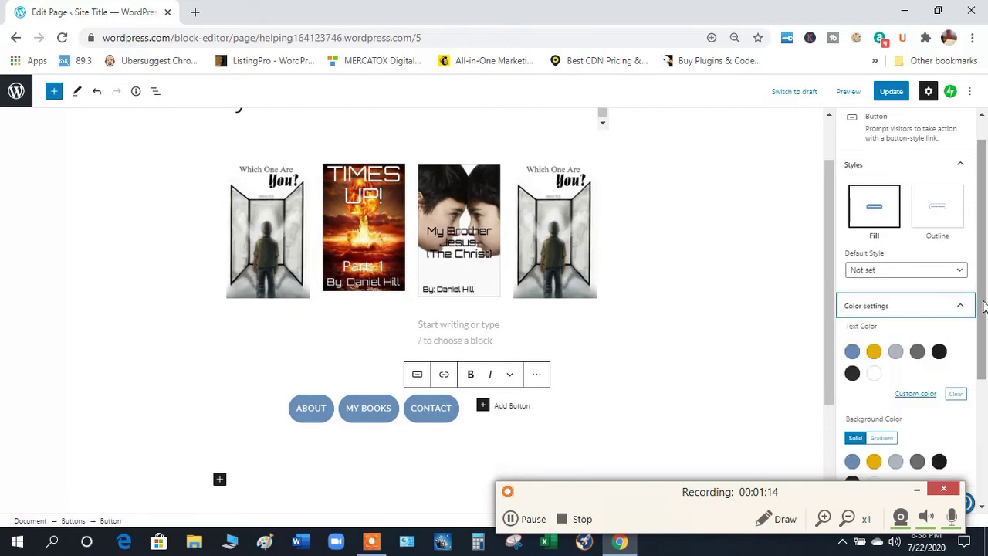
scroll(950, 344, down, 1)
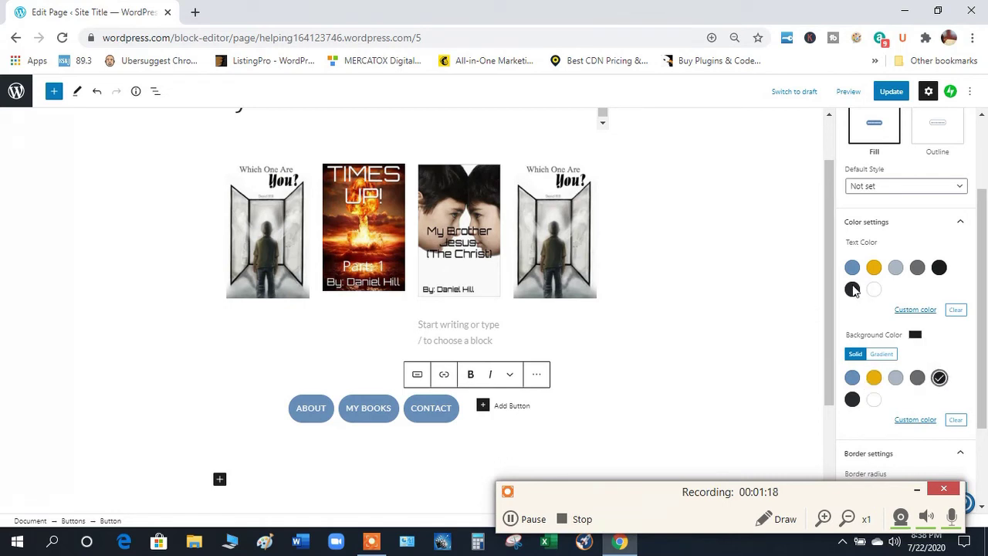
Step: Set the ABOUT button's background color to solid black and update the page
click(361, 408)
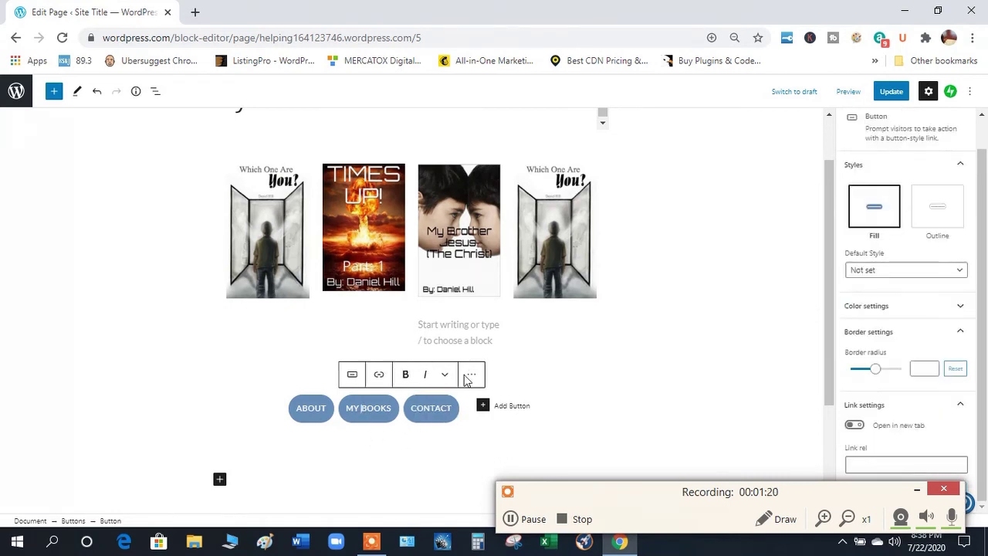
click(304, 410)
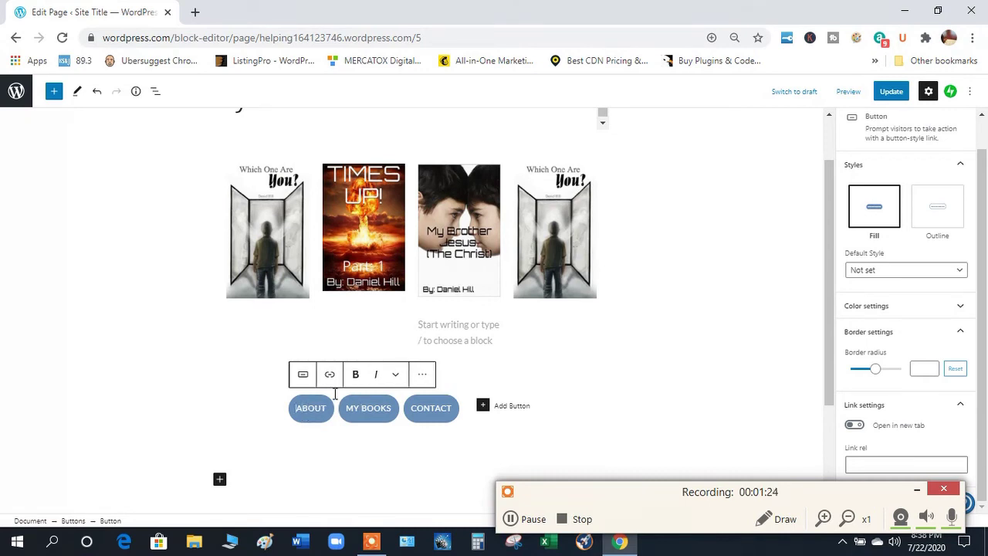
click(314, 409)
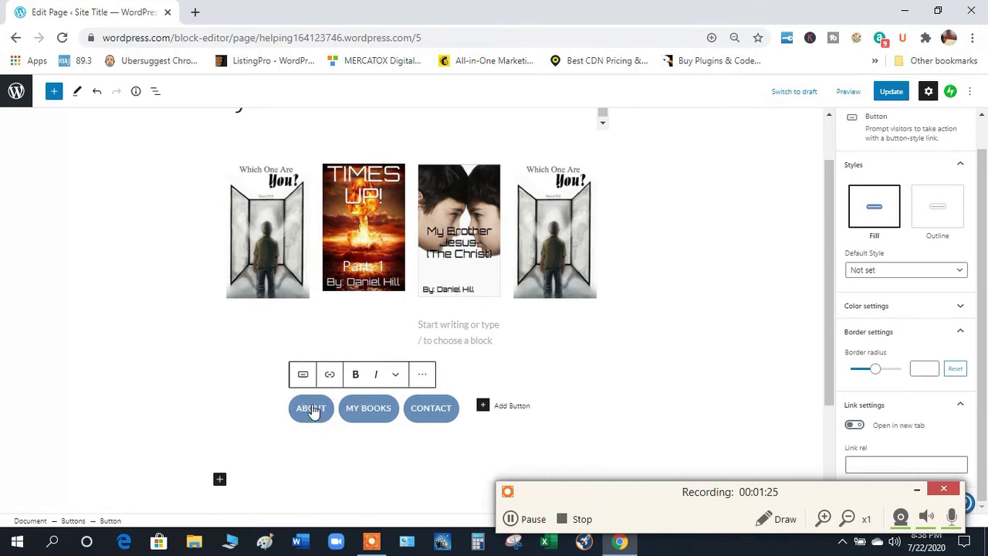
click(947, 305)
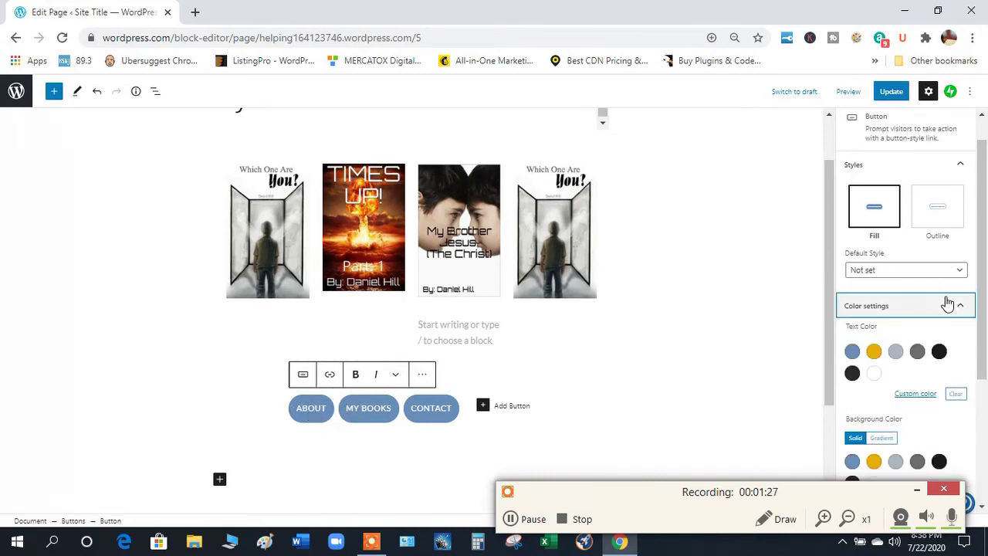
click(939, 461)
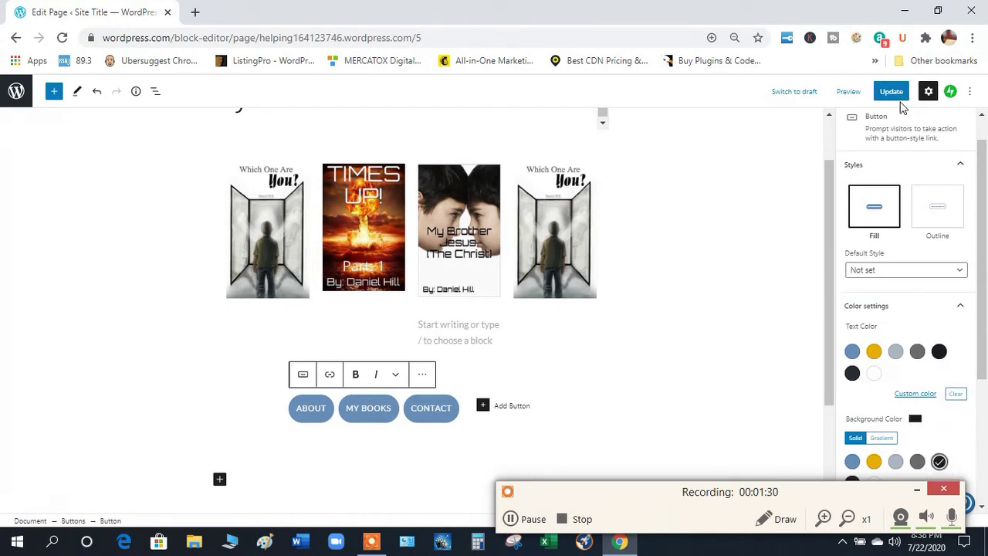
click(897, 96)
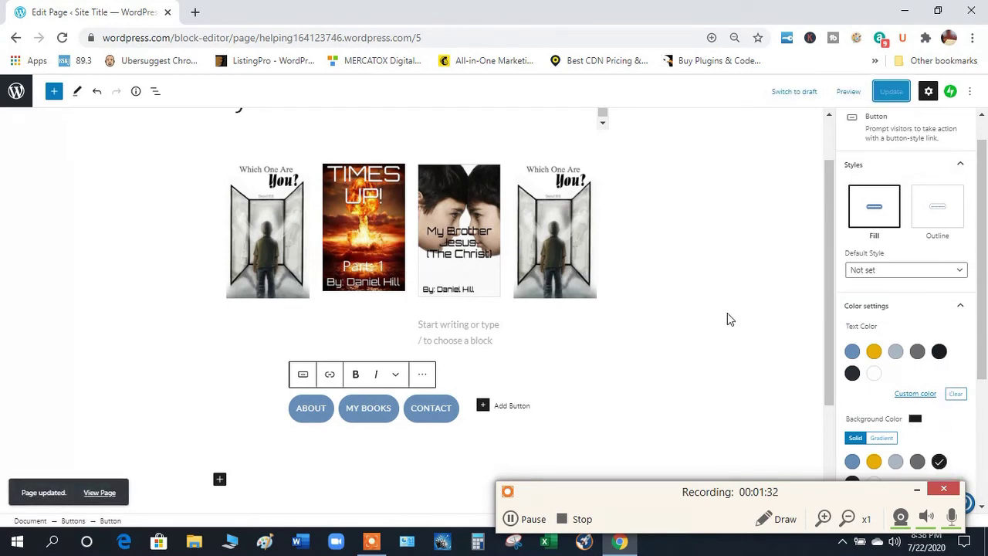
Step: Set the MY BOOKS button's background color to solid black and update the page
click(370, 409)
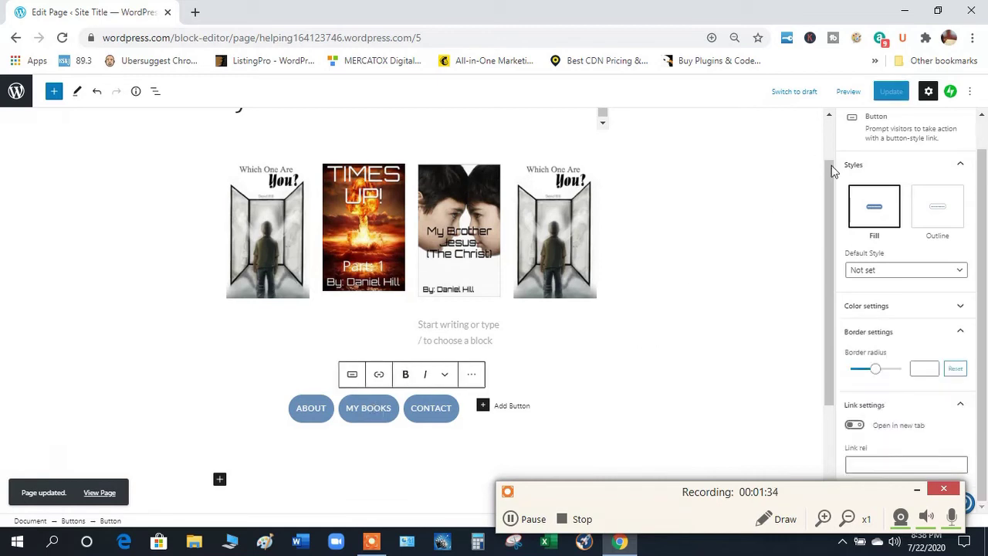
click(528, 519)
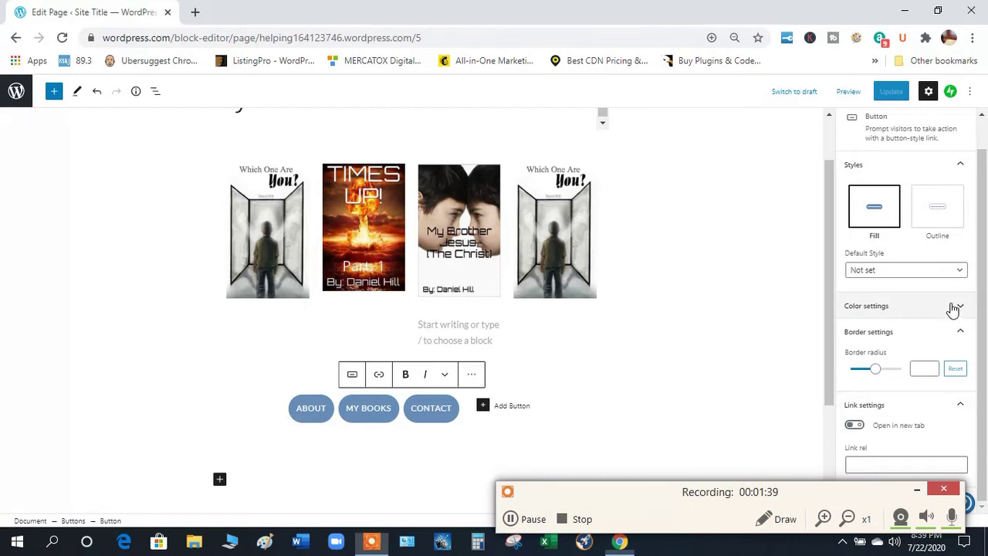
click(955, 307)
click(940, 462)
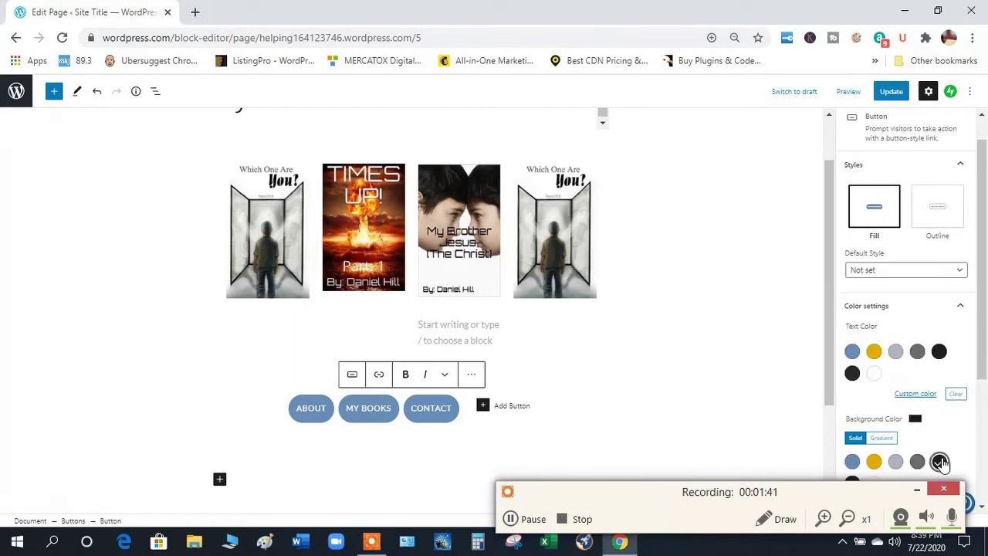
click(893, 92)
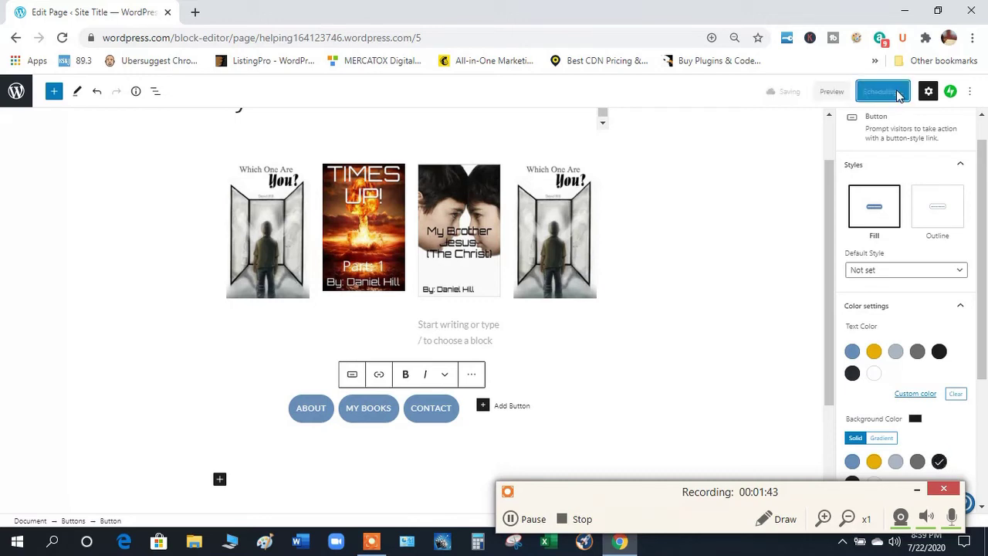
Step: Check the row of buttons under the book covers in the Desktop, Tablet and Phone previews
click(848, 92)
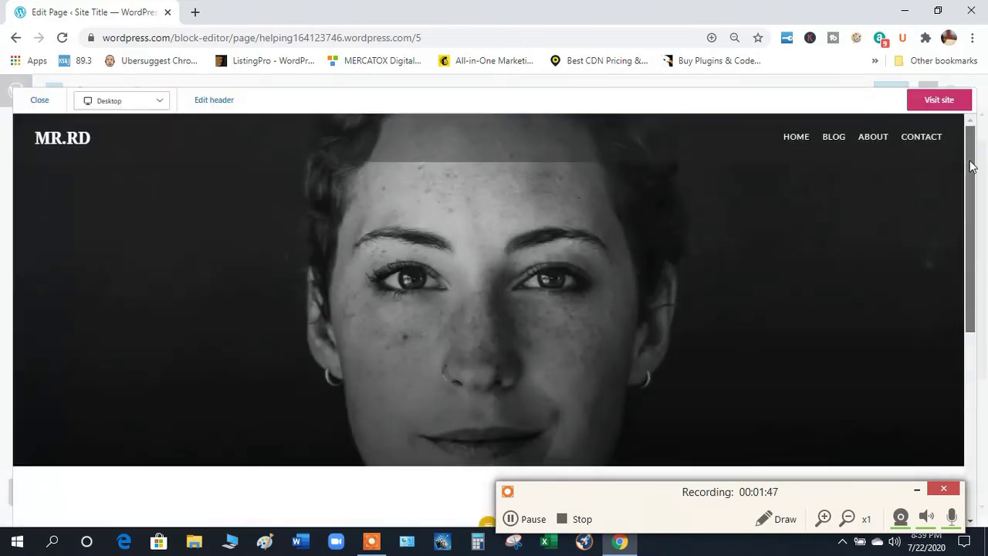
drag(970, 166, 984, 383)
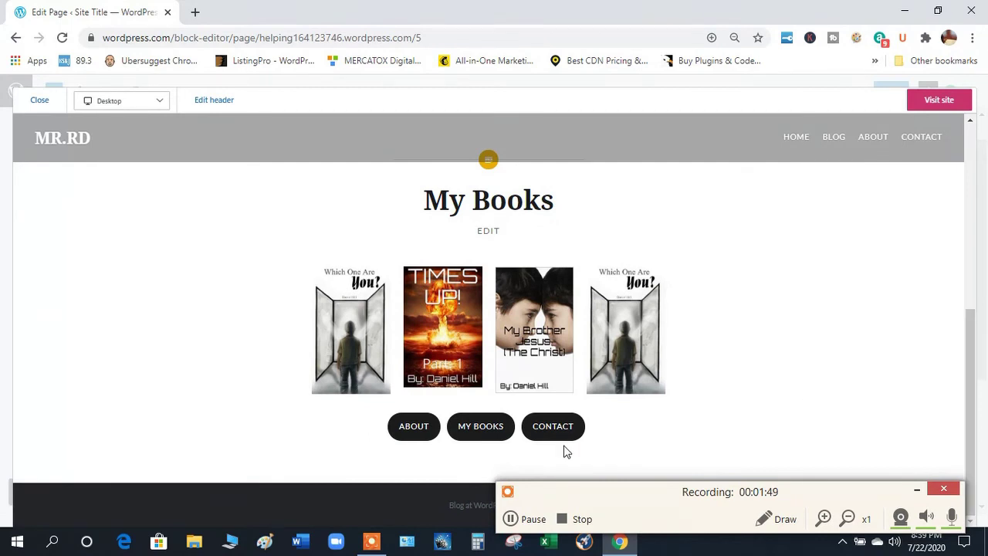
click(146, 102)
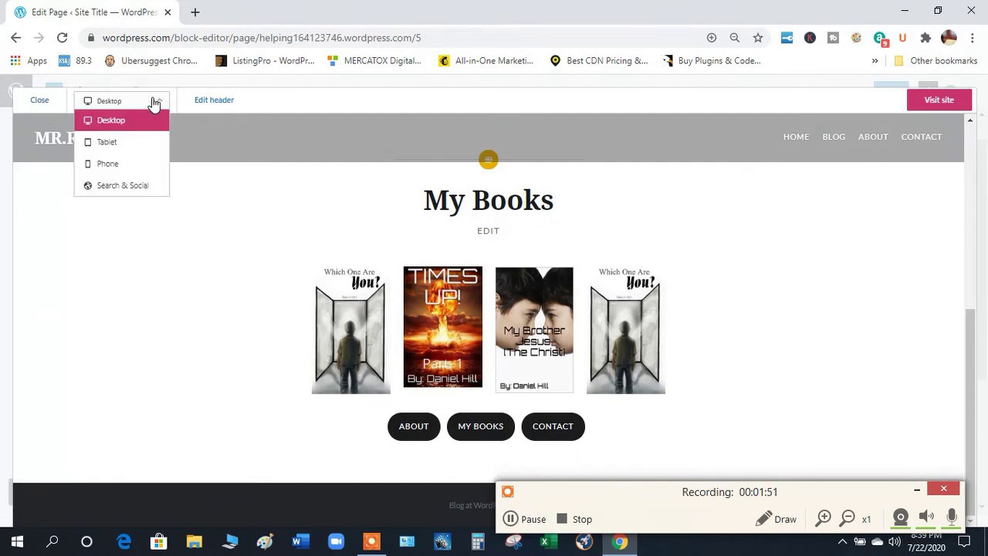
click(149, 147)
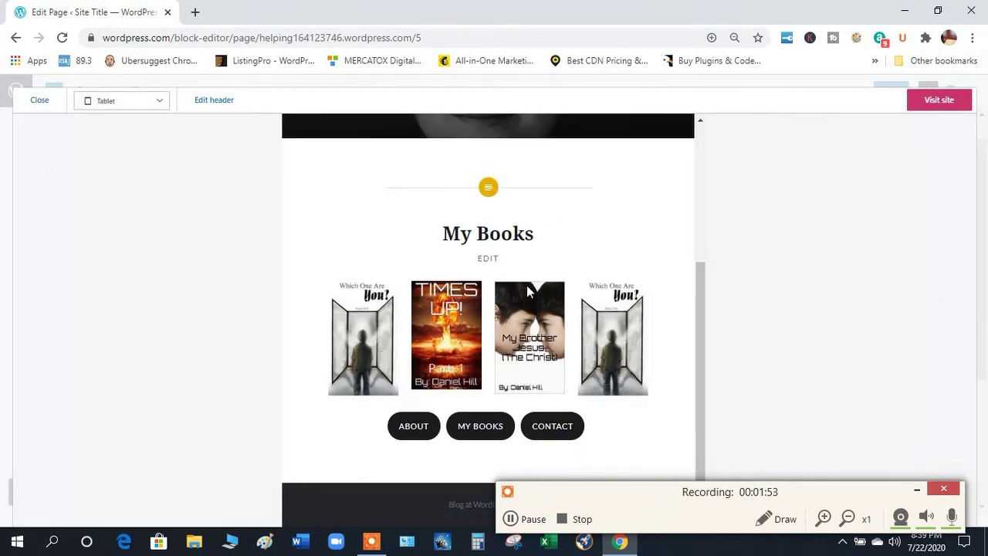
click(160, 105)
click(152, 163)
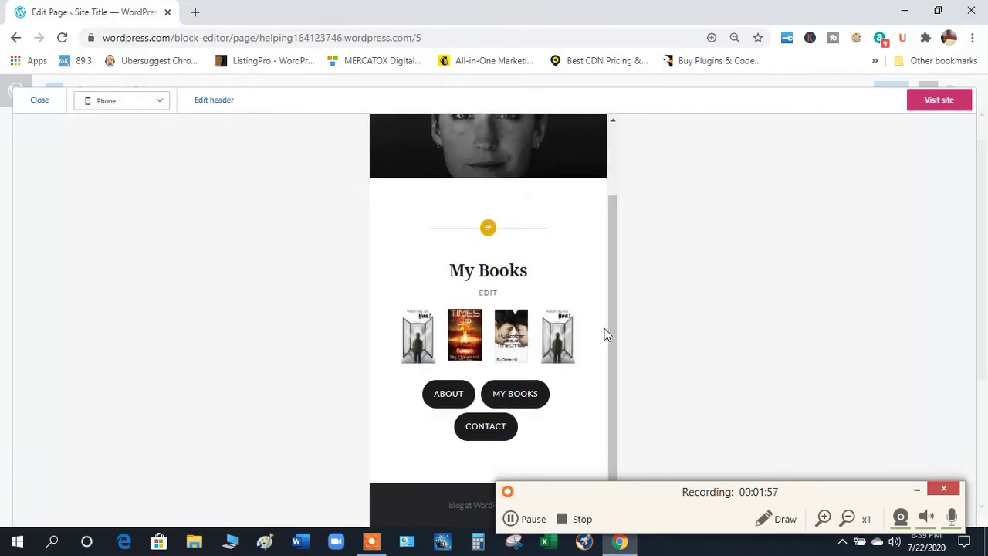
click(37, 104)
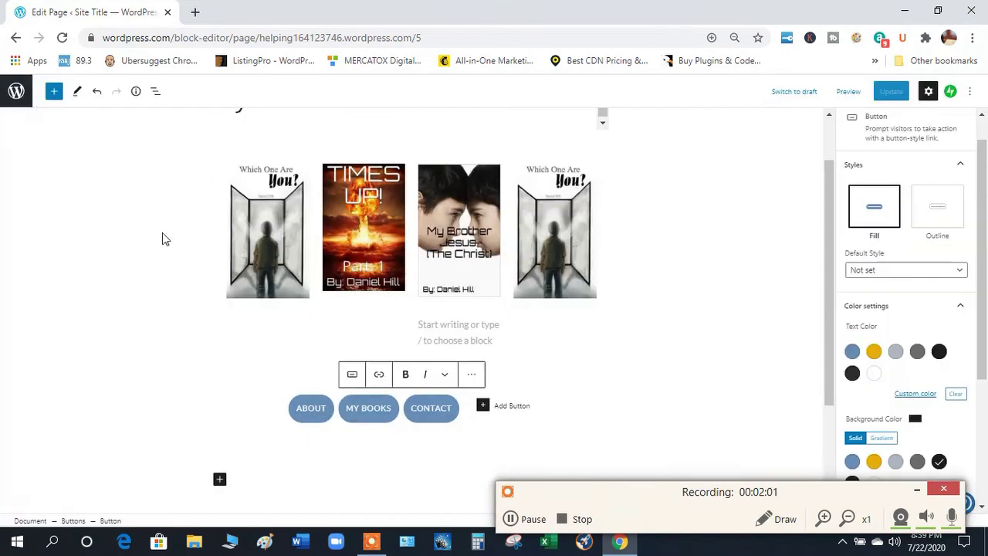
Step: Shorten the middle button's label to BOOKS and update the page
click(361, 408)
key(BackSpace)
key(BackSpace)
key(BackSpace)
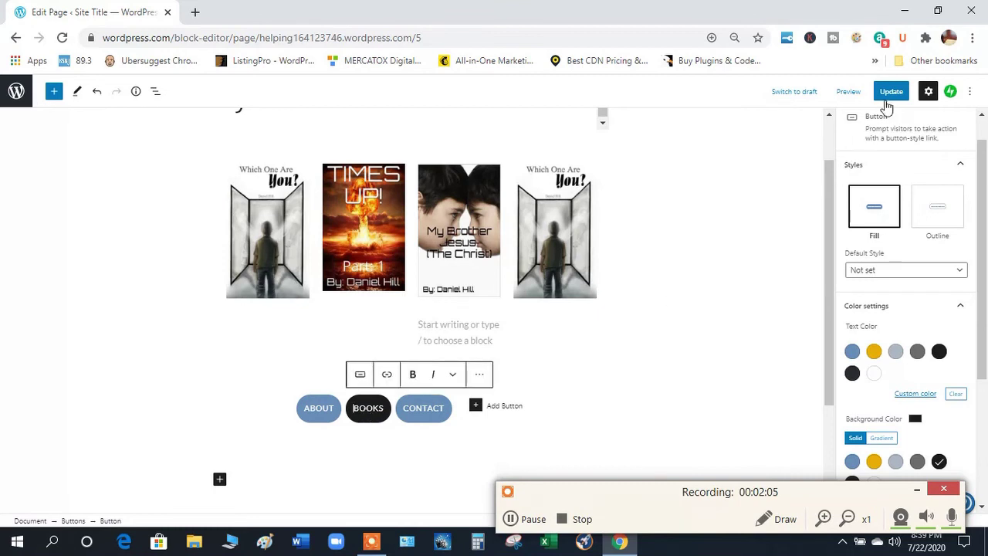
click(888, 94)
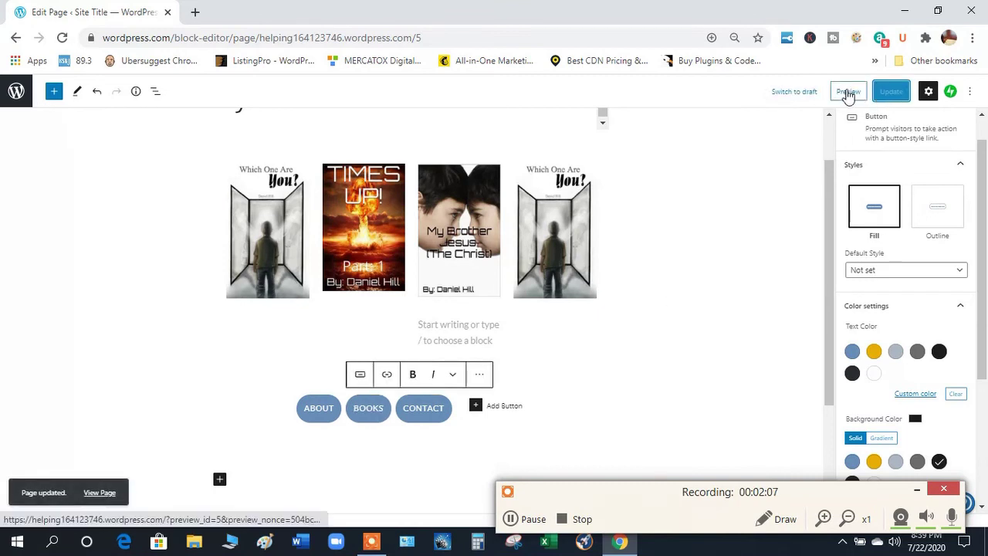
Step: Check how the three buttons line up under the book covers in the Phone preview
click(847, 92)
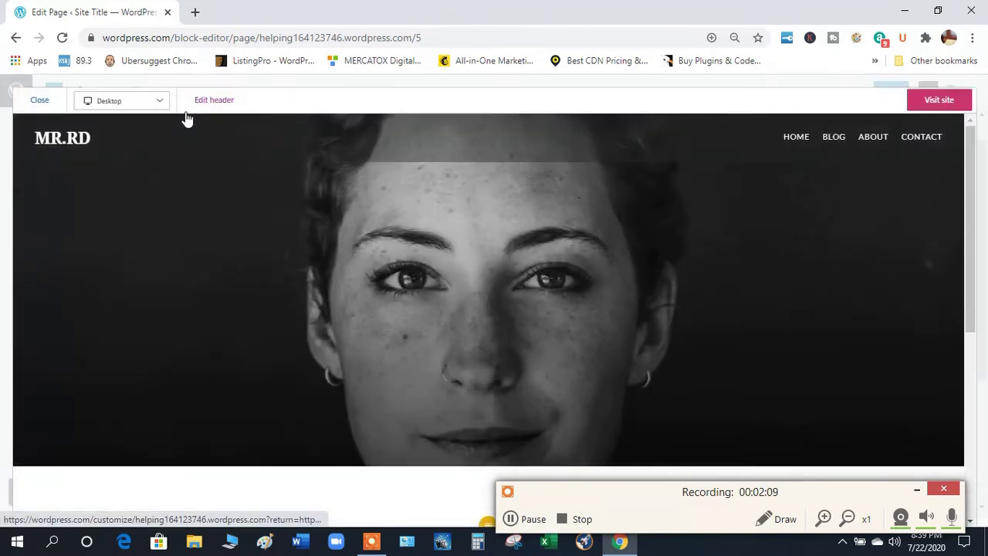
click(155, 103)
click(149, 163)
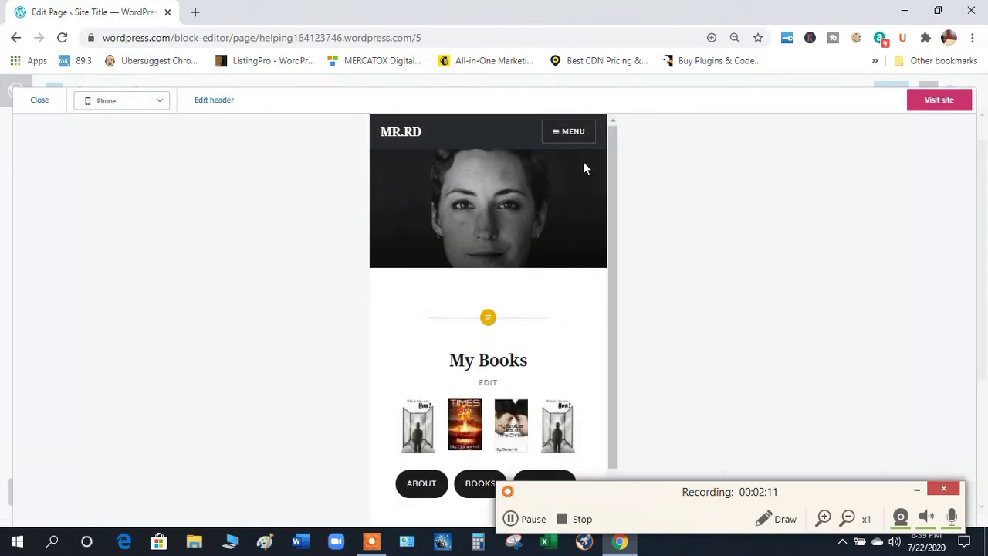
drag(612, 189, 621, 238)
click(55, 108)
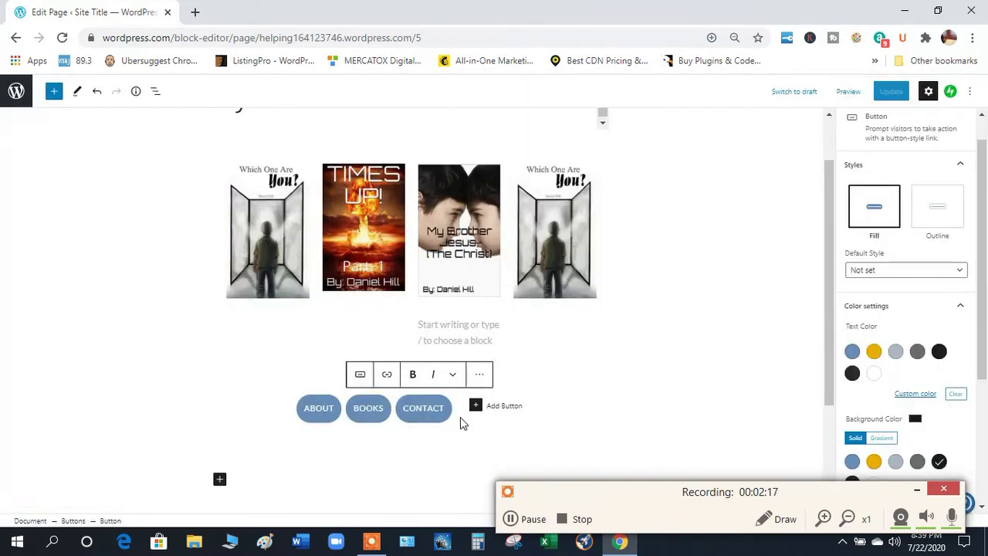
Step: Add a paragraph below the buttons with the author's introduction starting "Welcome!", about Christian fiction books, and update the page
click(219, 478)
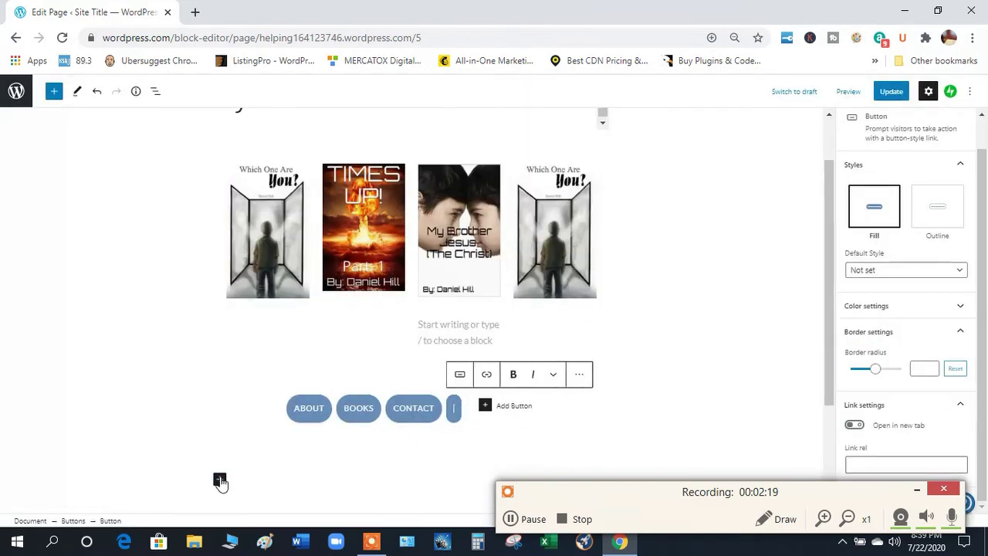
click(96, 91)
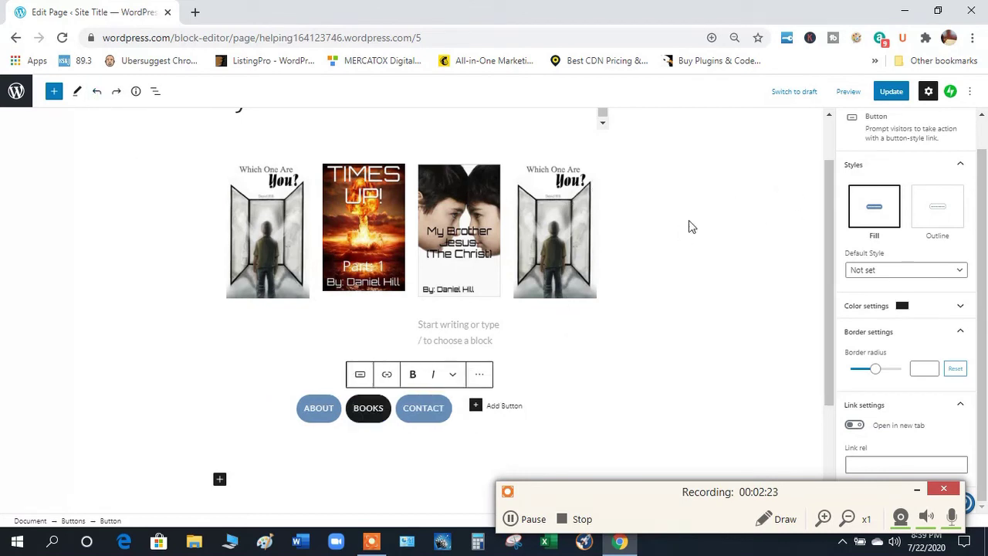
scroll(829, 272, down, 2)
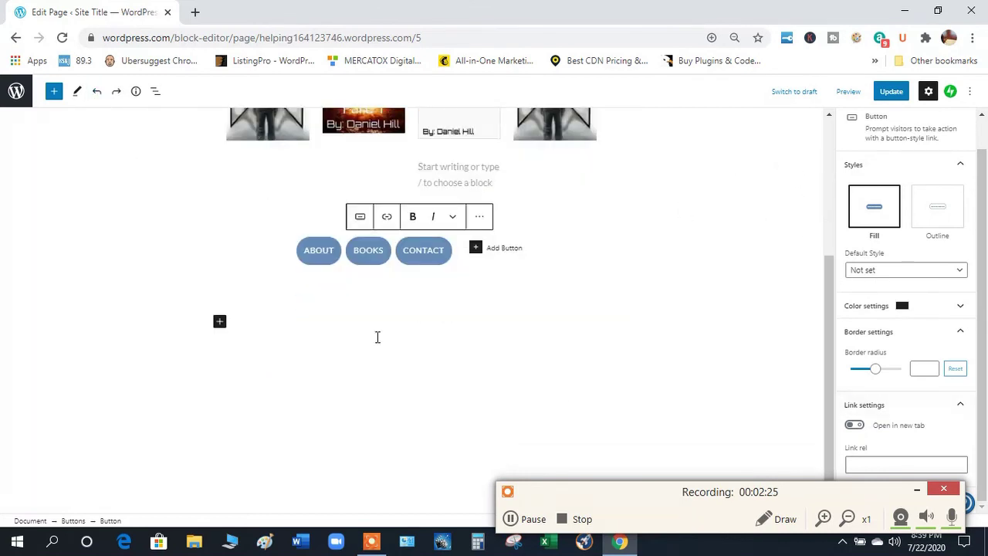
click(436, 270)
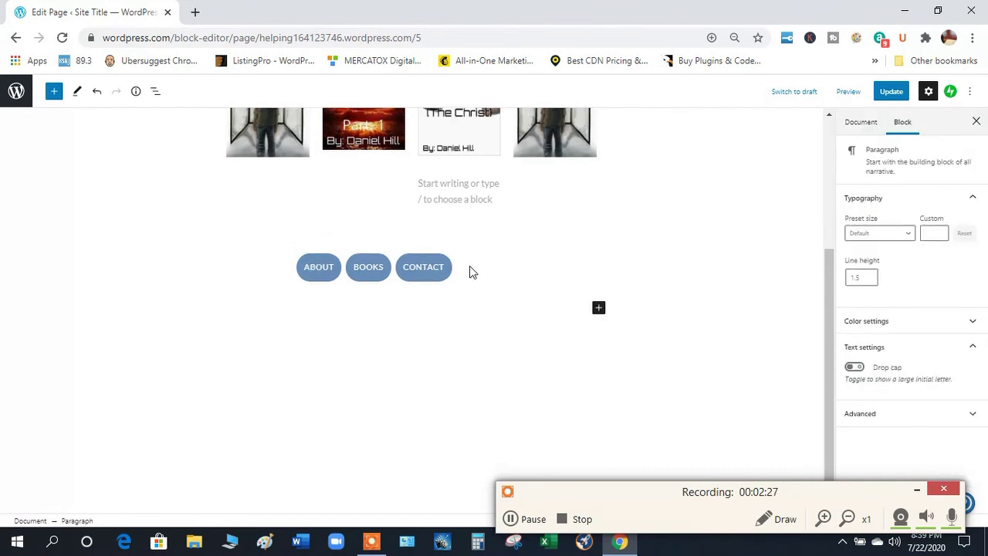
click(598, 310)
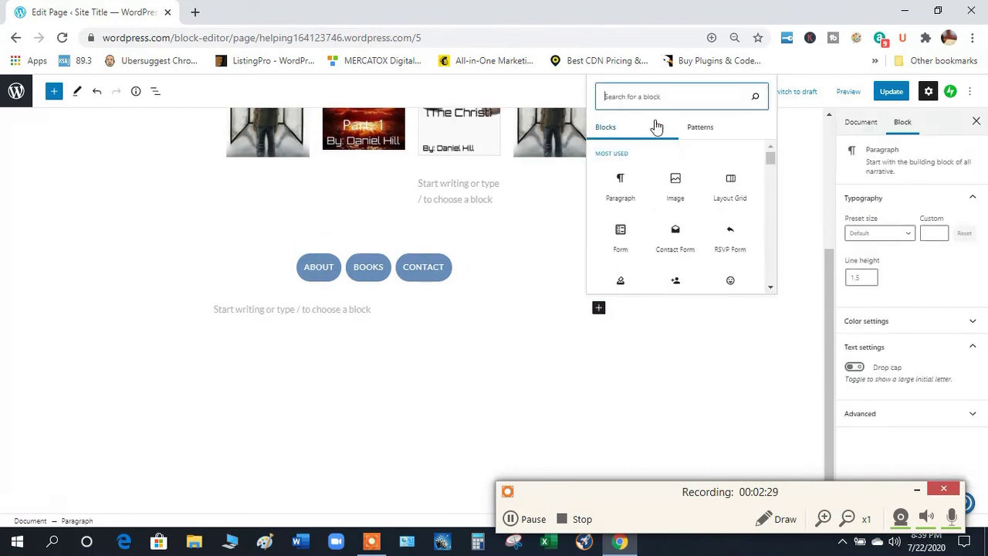
click(620, 187)
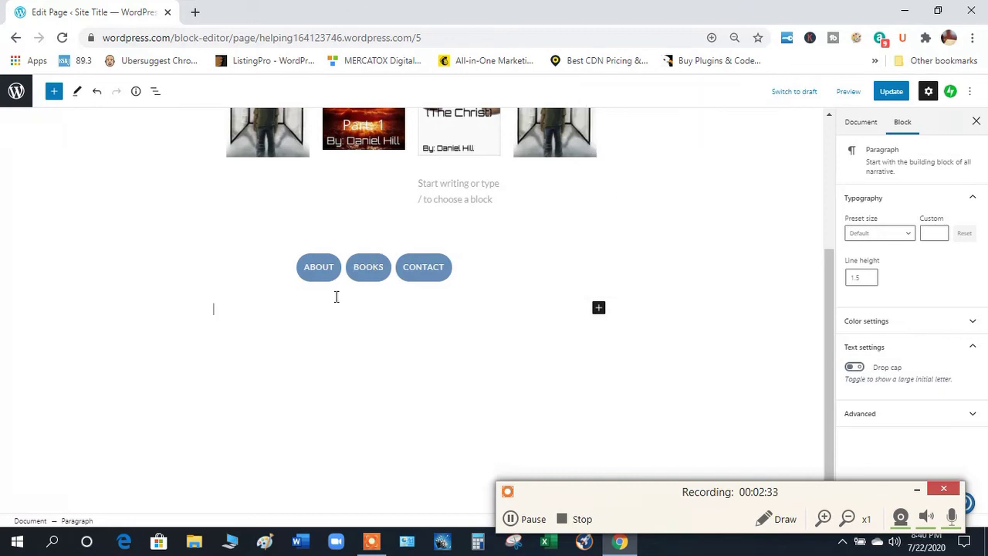
text(Welcome! MR.RD is one out of a rare group of astounding fiction christian authors. You will find that his christian stories sometimes reside outside the soft realities of christianity and resemble the more raw and rough realities of life. This is to help people understand that in life there are consequences in our actions. But through his christian fiction books he wants you to understand something. That if you allow Jesus to guide you then your path will be less rough and you will be granted His peace in all situations.)
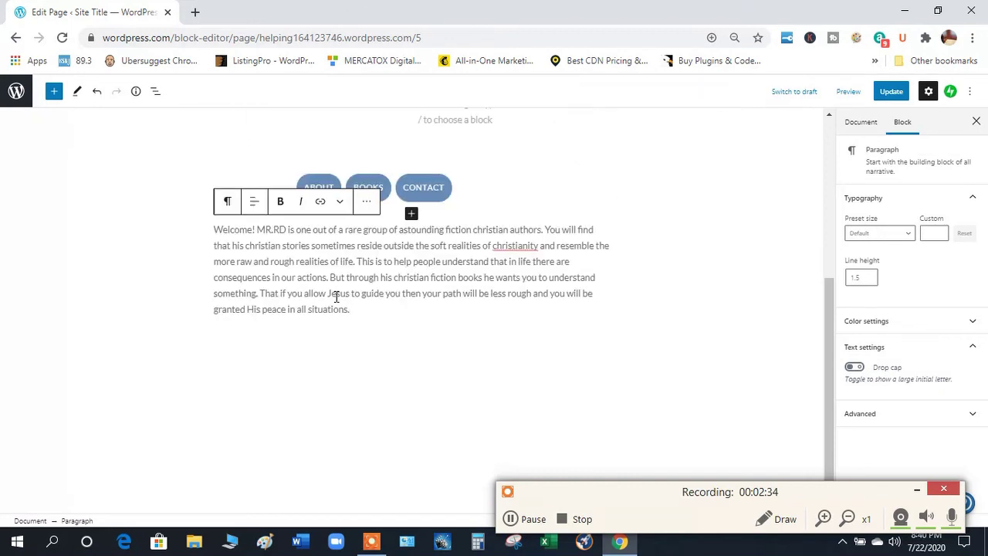
click(892, 92)
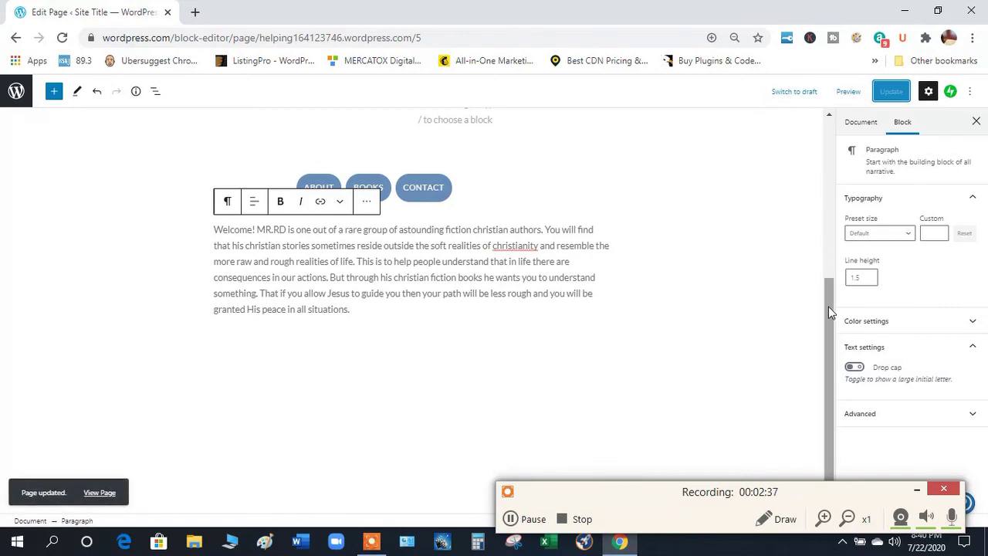
Step: Check the welcome text beneath the book covers and buttons in the Desktop preview of the My Books page
drag(828, 306, 795, 150)
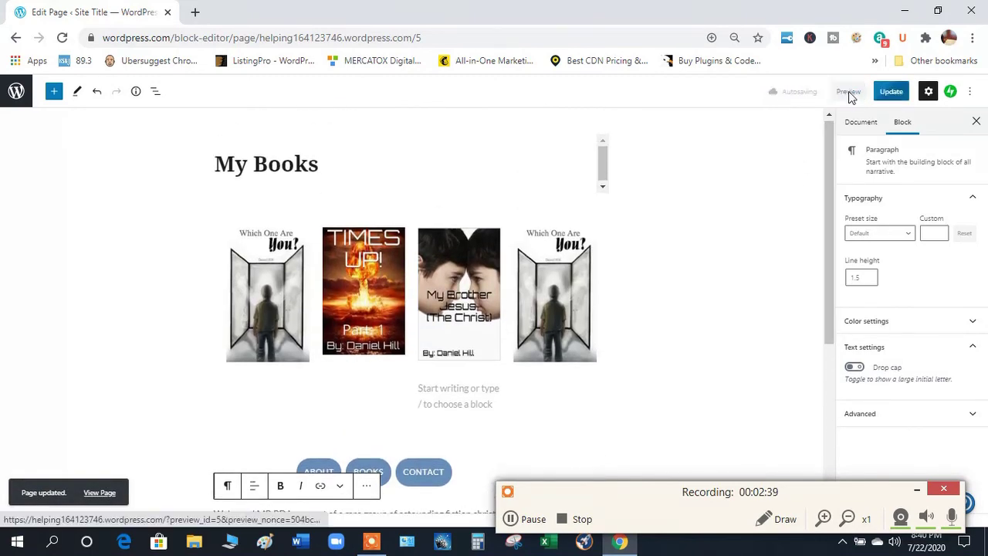
click(848, 91)
drag(970, 162, 935, 157)
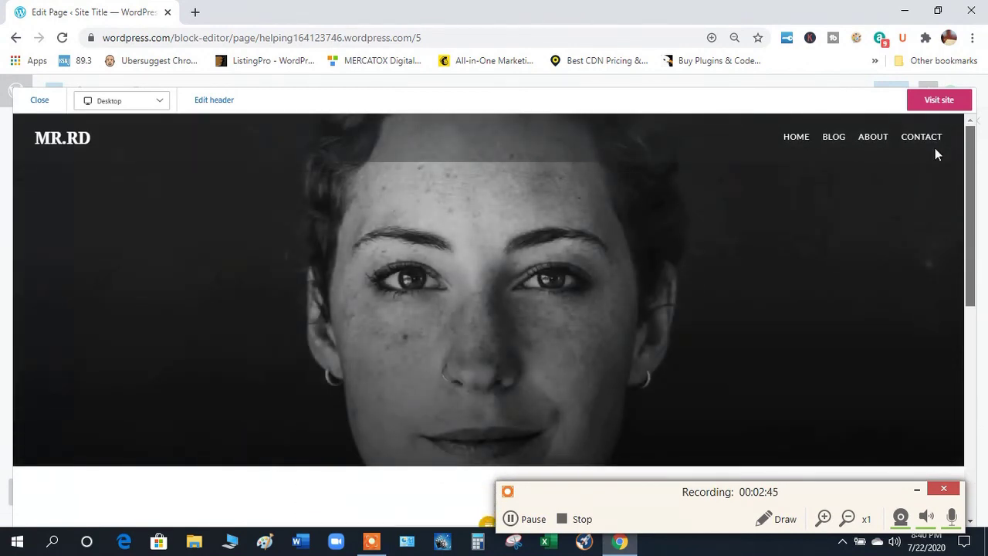
scroll(946, 174, down, 3)
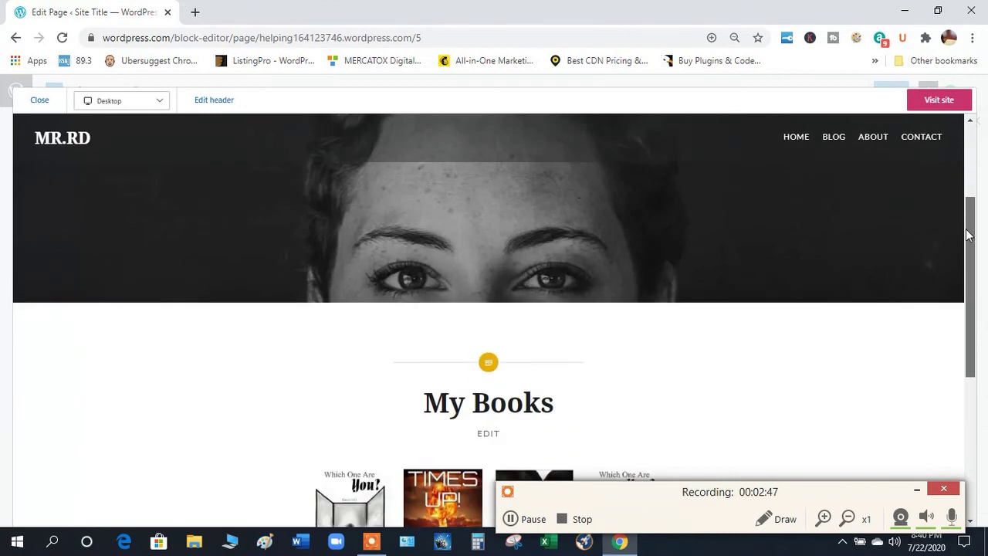
scroll(976, 272, down, 2)
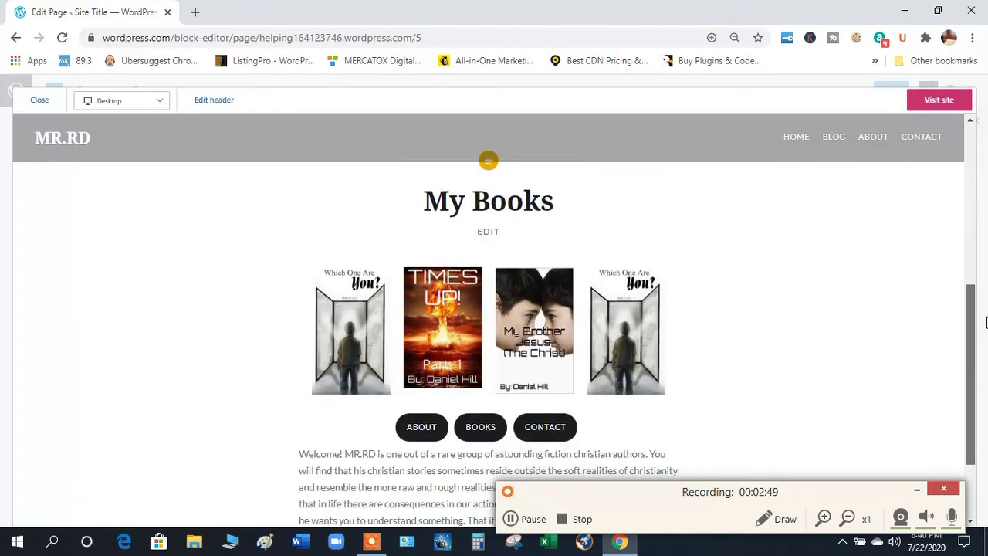
scroll(986, 324, down, 1)
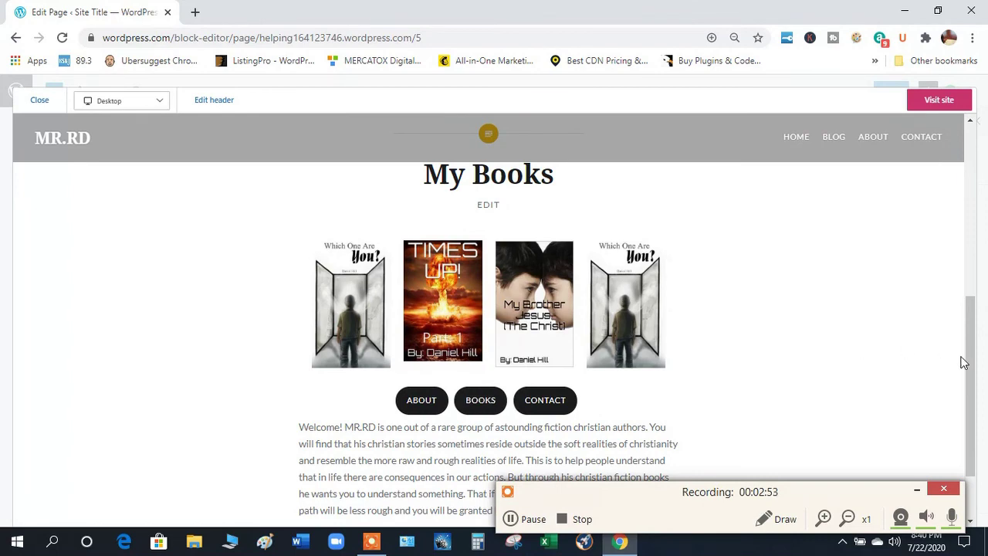
scroll(962, 363, down, 3)
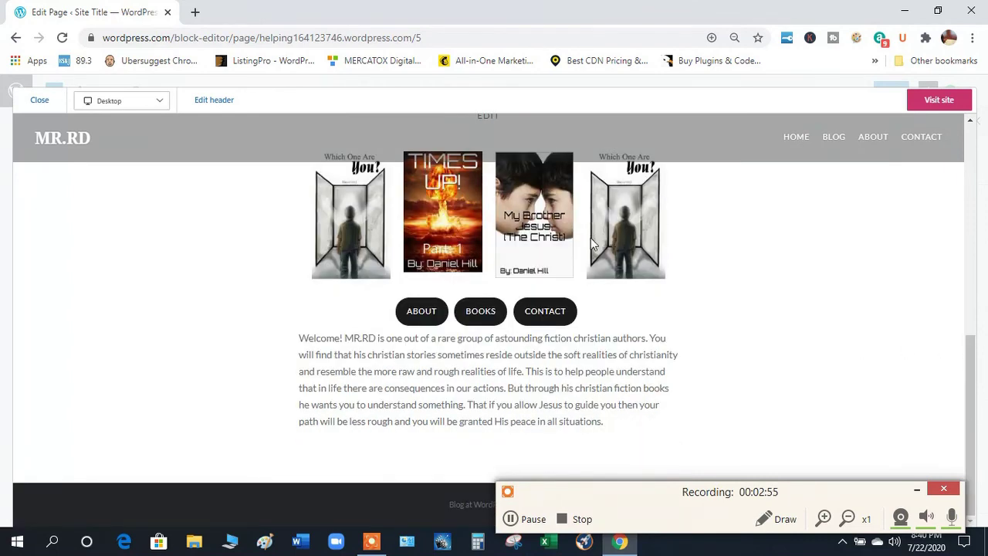
click(43, 100)
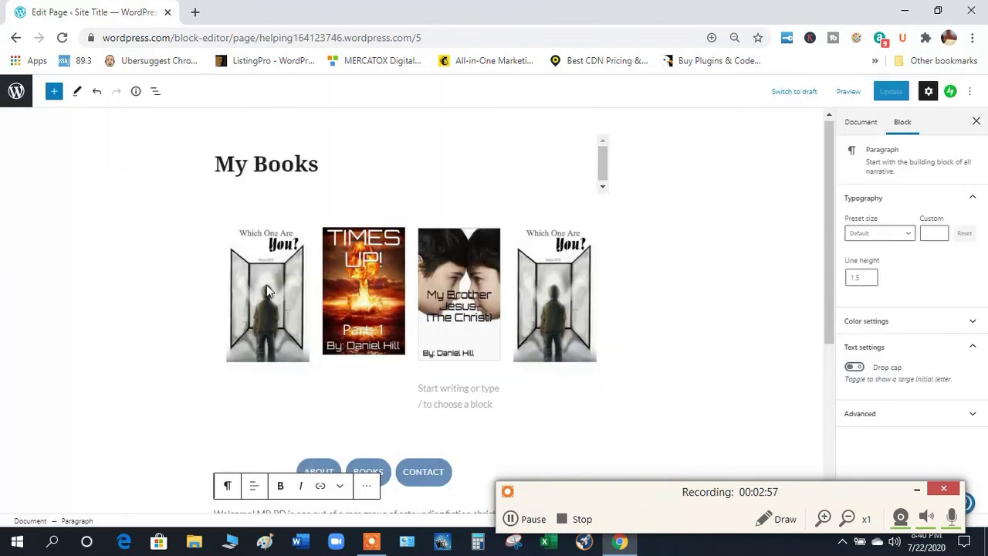
click(270, 305)
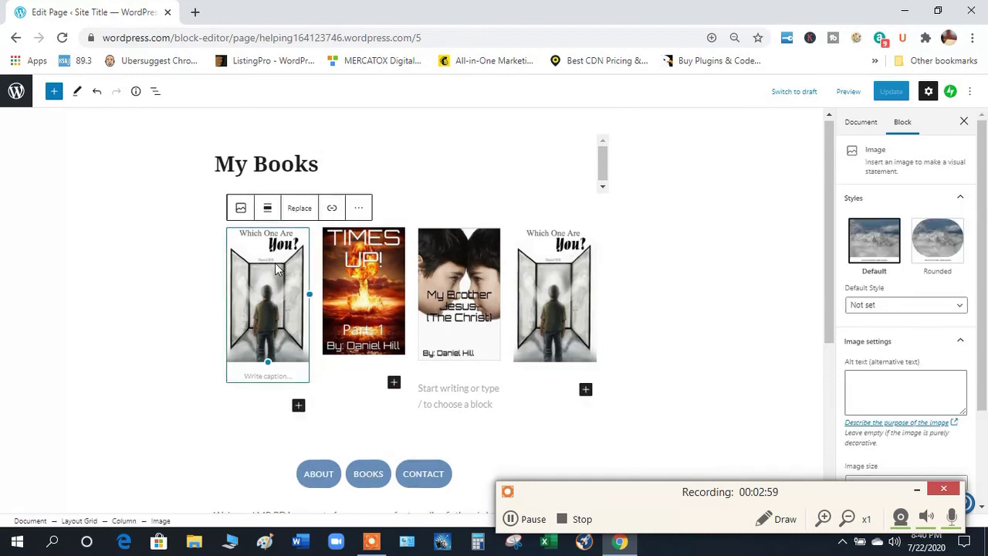
click(332, 208)
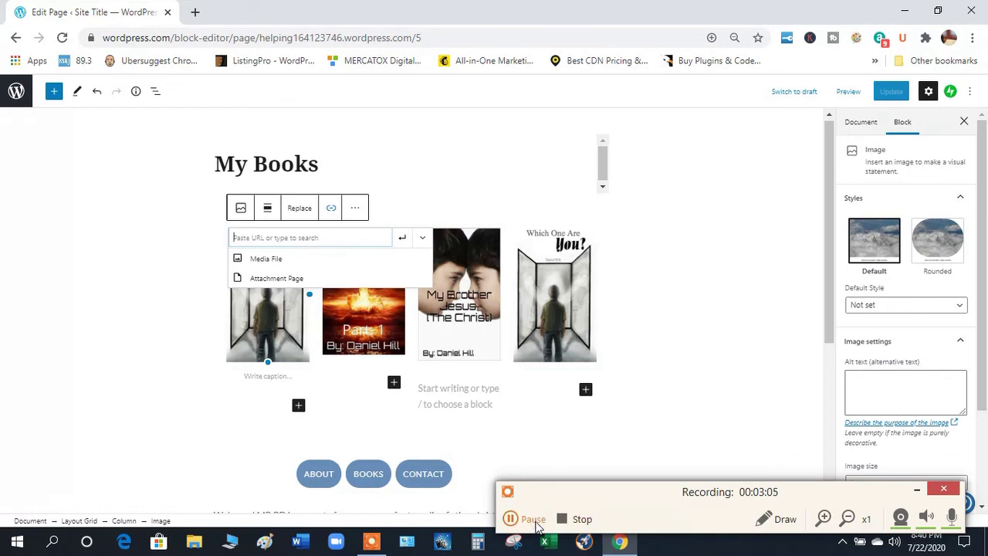
click(538, 518)
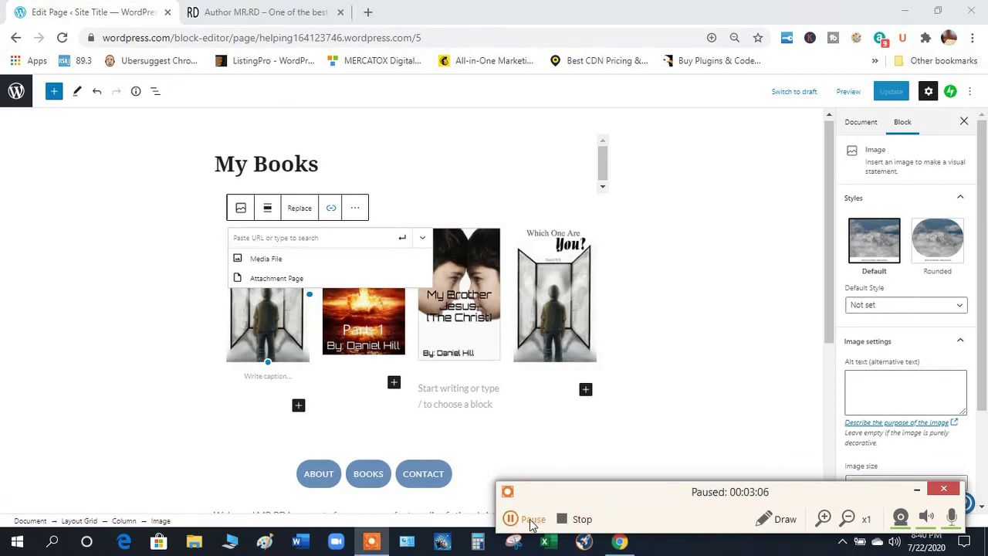
click(530, 518)
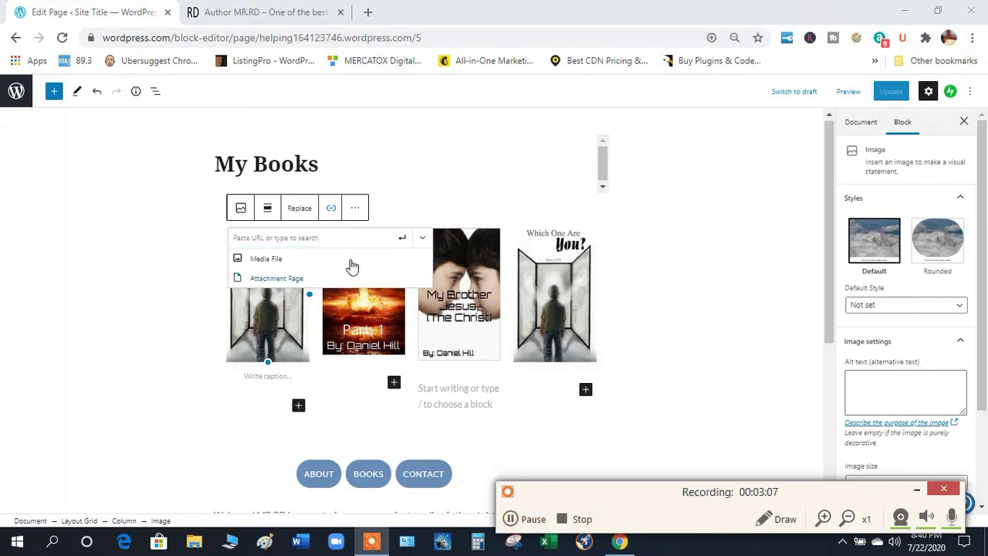
click(348, 233)
text(https://mrreddirt.com/)
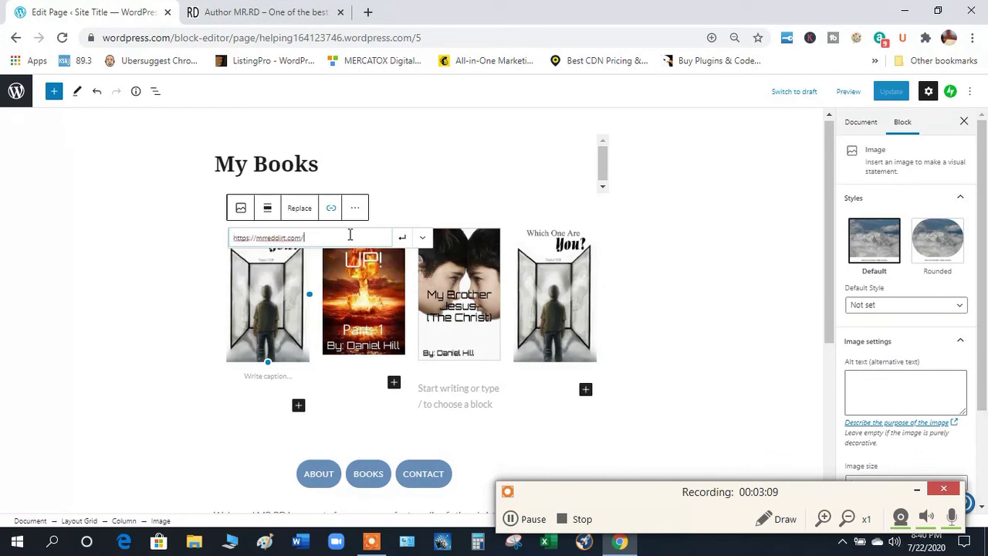
click(402, 241)
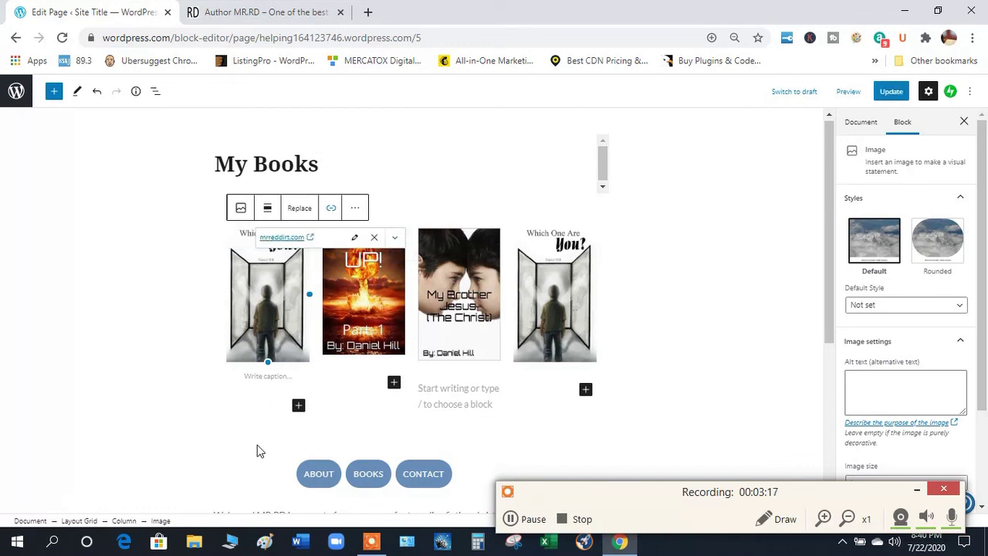
click(889, 93)
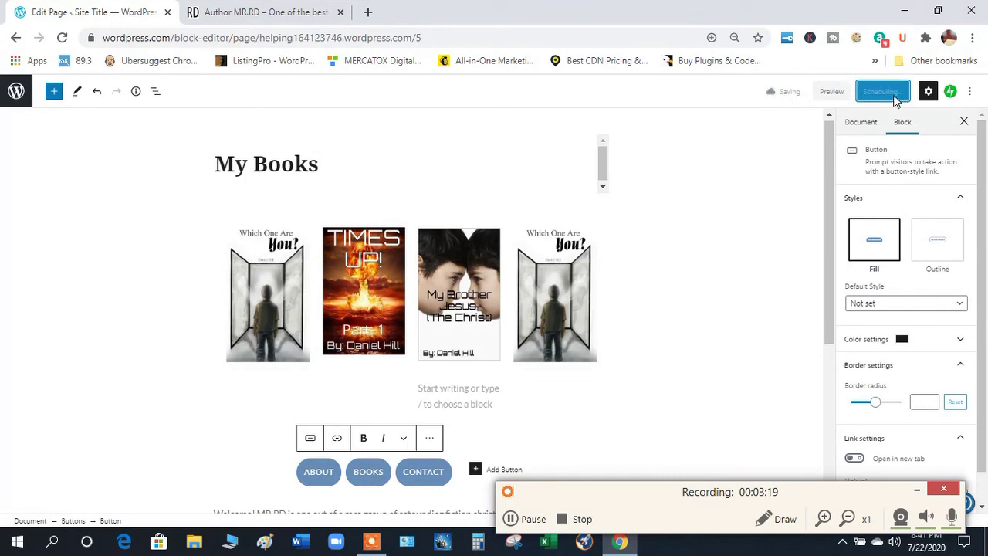
Step: Test the first book cover's link on the actual site, going back to the My Books page and forward again
click(850, 93)
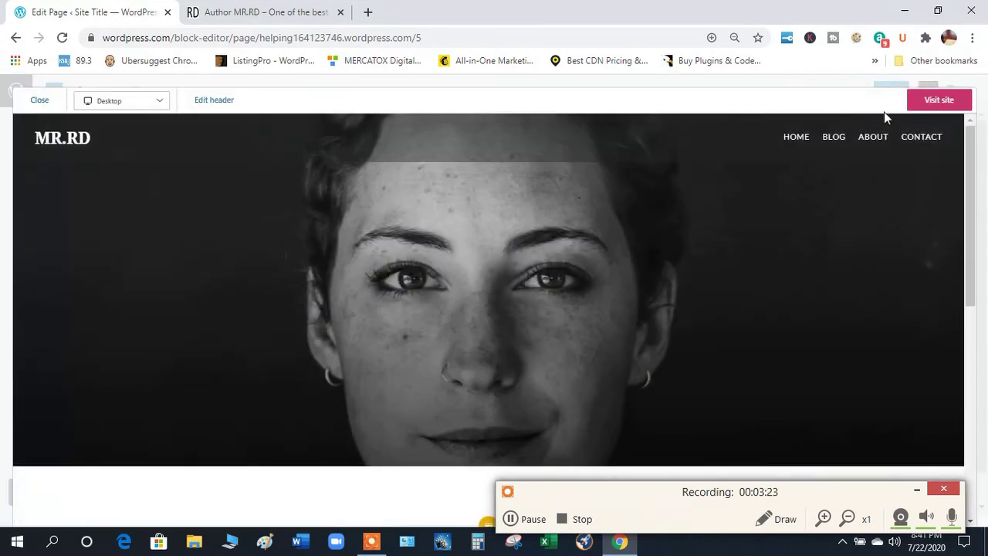
click(936, 101)
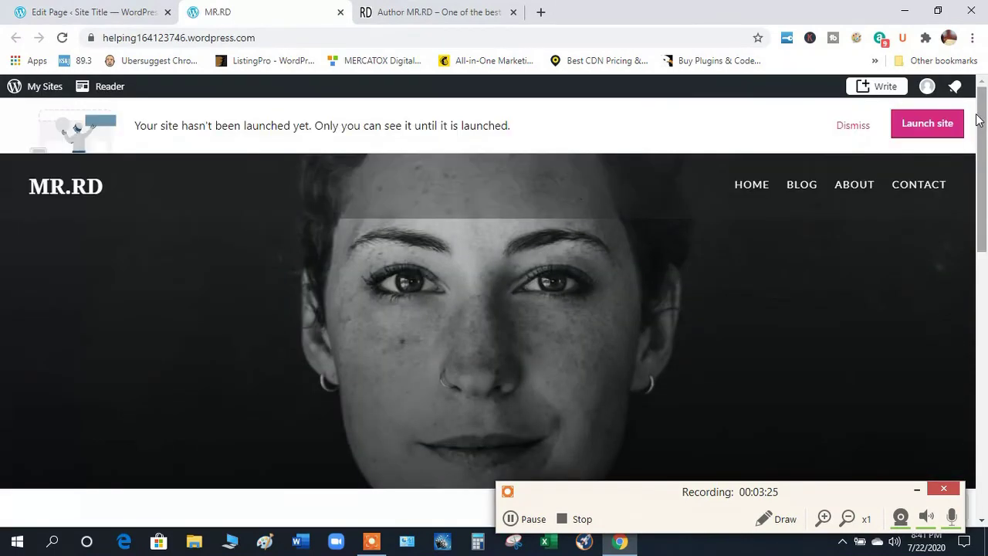
drag(977, 119, 983, 324)
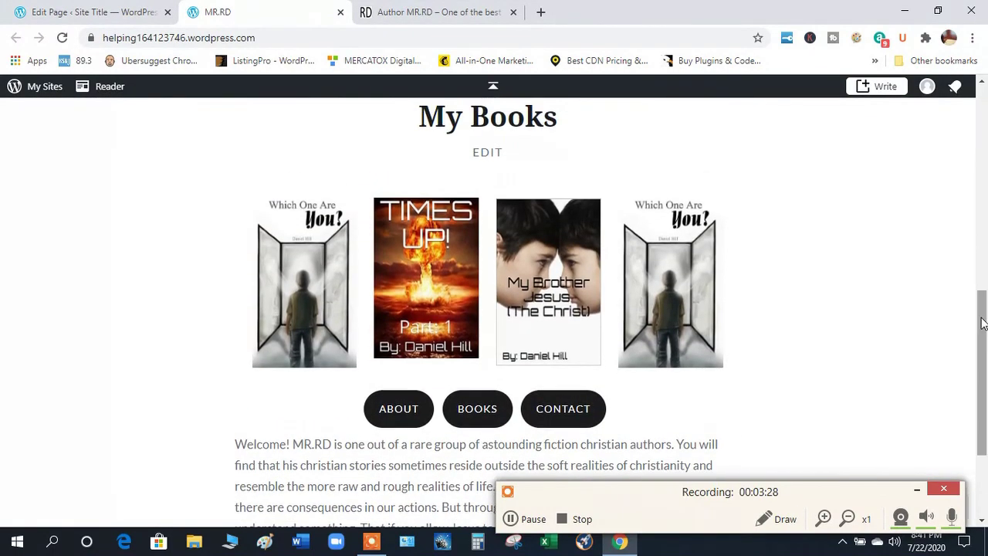
click(294, 294)
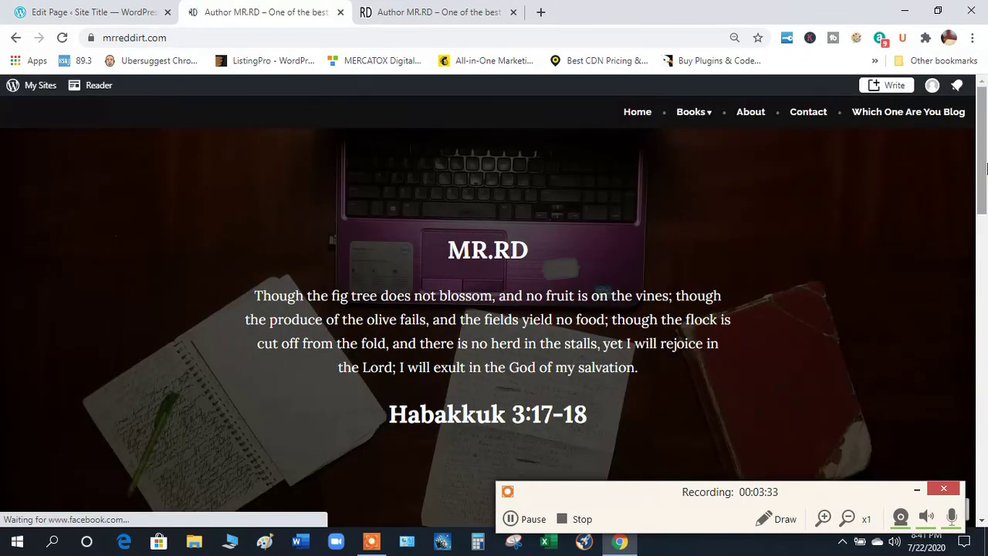
click(15, 37)
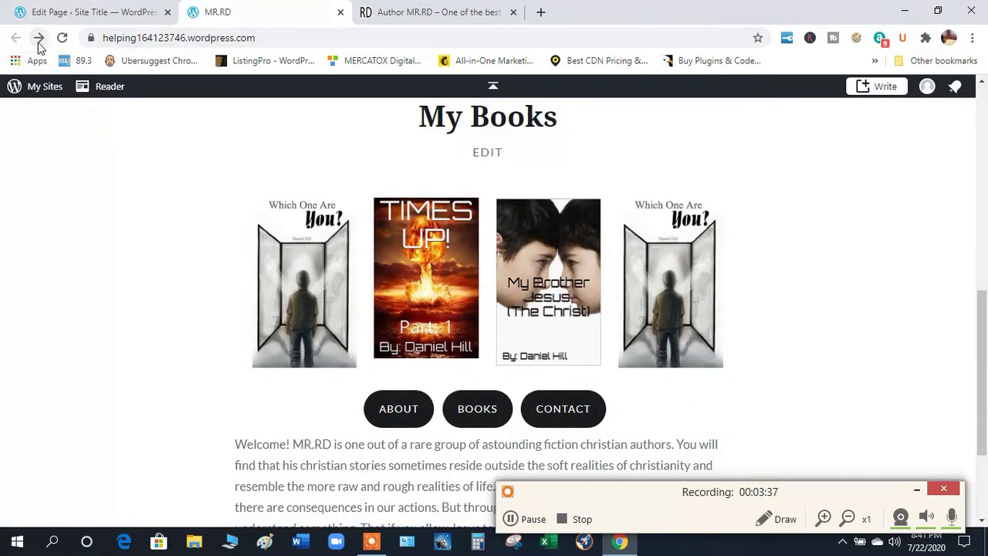
click(38, 44)
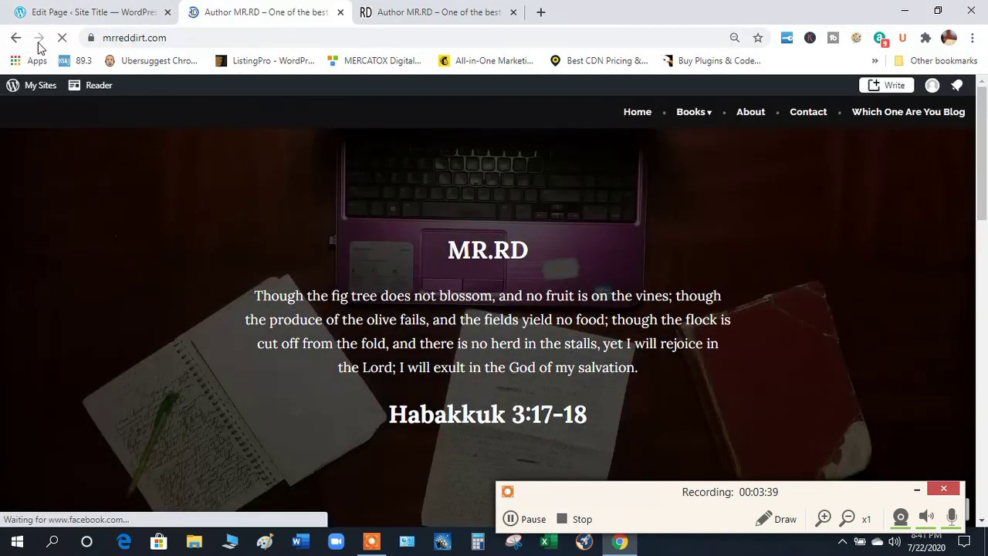